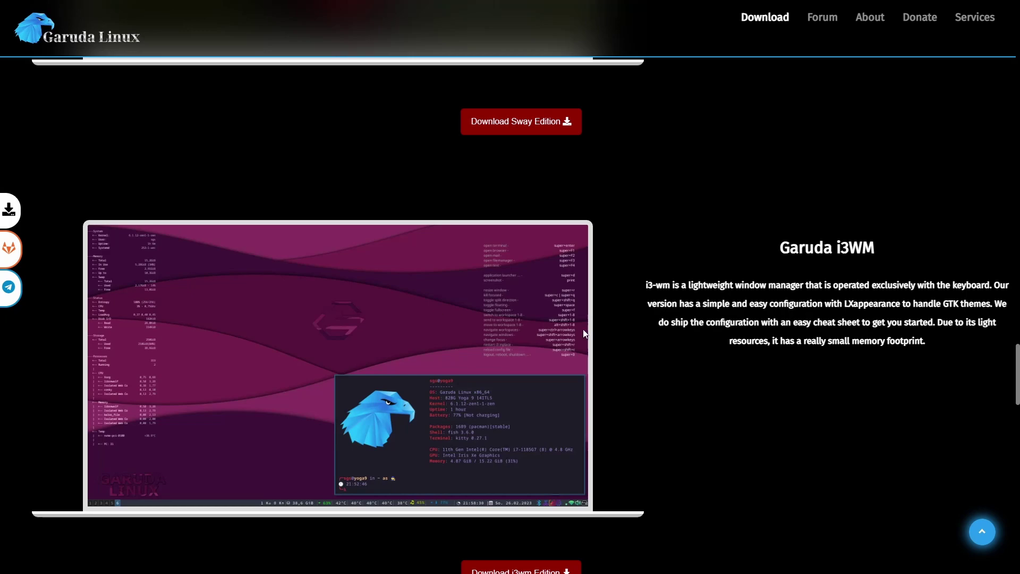
Look through the i3WM, Qtile, KDE lite and Hyprland editions on the Garuda Linux download page.
{"action": "scroll", "coordinate": [353, 319], "scroll_direction": "down", "scroll_amount": 4}
{"action": "scroll", "coordinate": [353, 319], "scroll_direction": "down", "scroll_amount": 4}
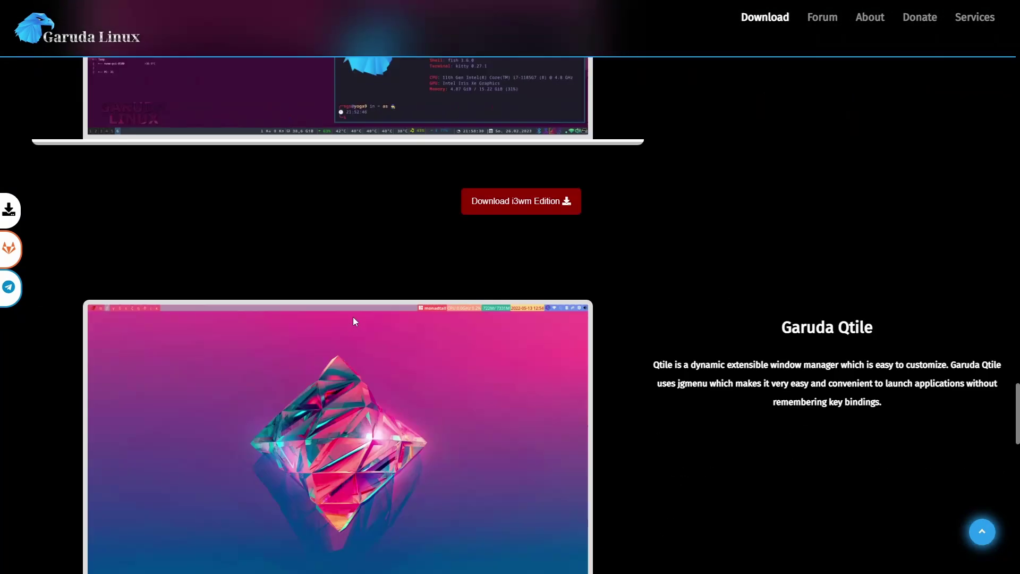
{"action": "scroll", "coordinate": [809, 299], "scroll_direction": "down", "scroll_amount": 11}
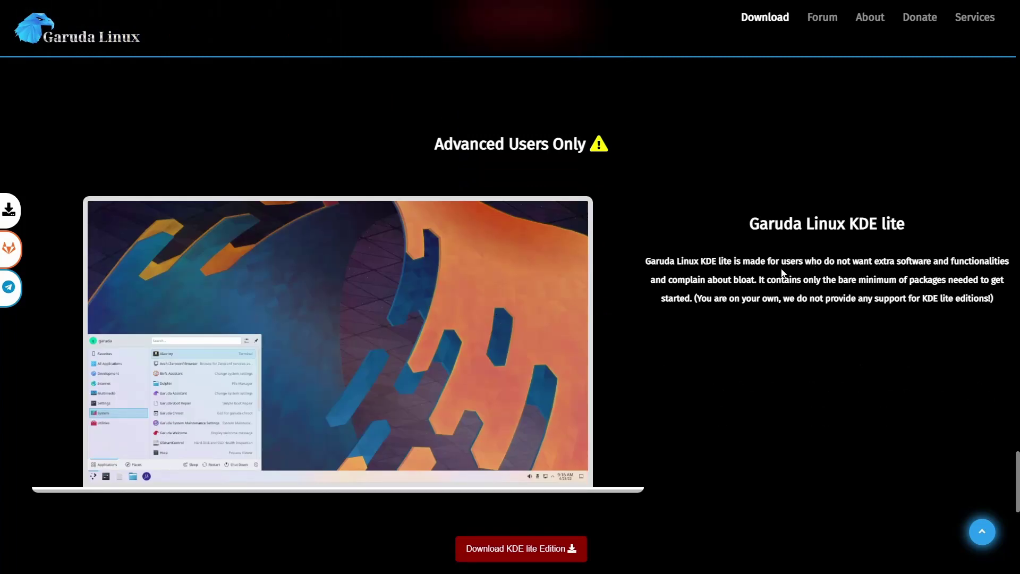
{"action": "left_click_drag", "start_coordinate": [742, 222], "coordinate": [899, 224]}
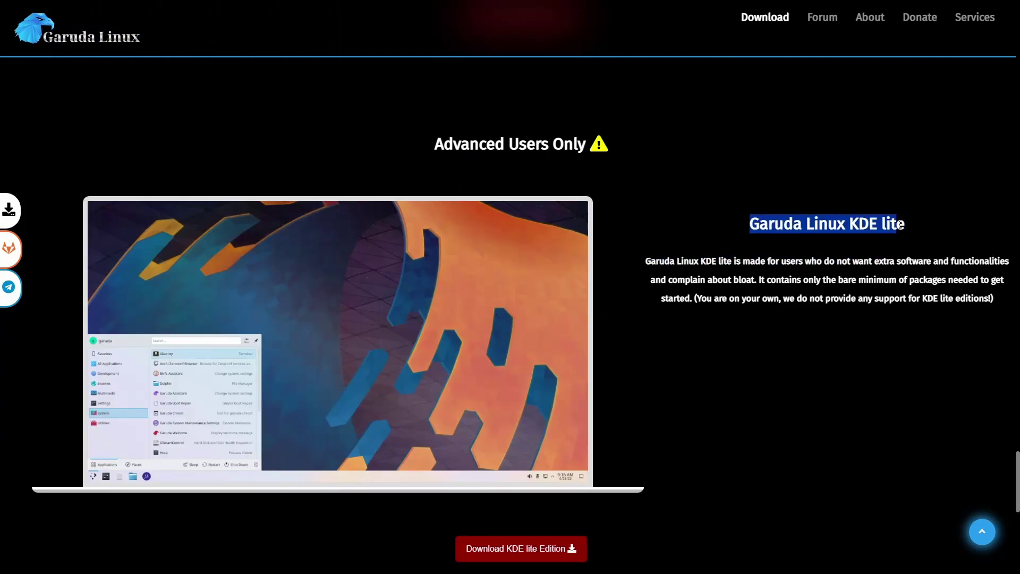
{"action": "left_click", "coordinate": [881, 286]}
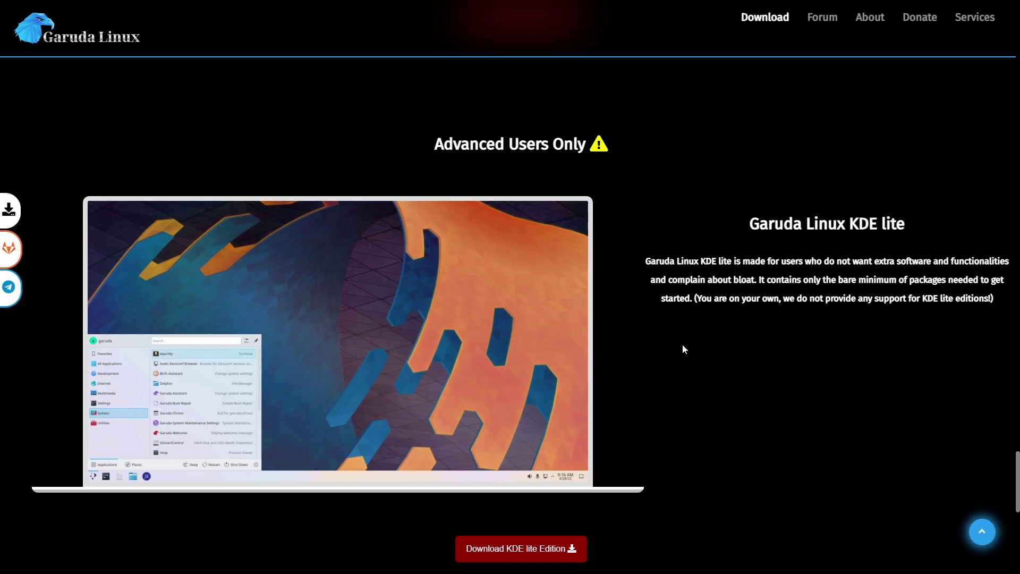
{"action": "scroll", "coordinate": [682, 347], "scroll_direction": "down", "scroll_amount": 2}
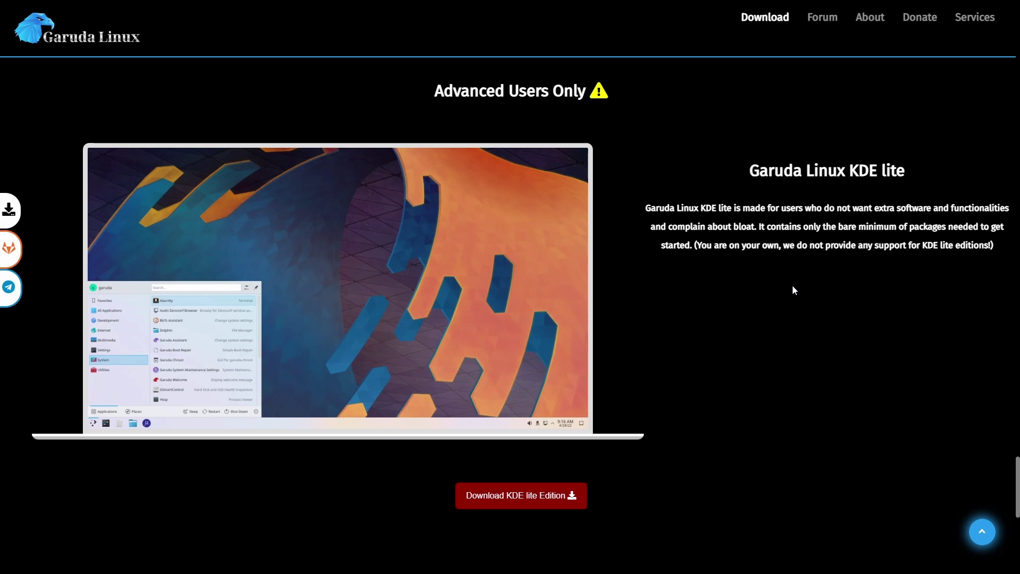
{"action": "scroll", "coordinate": [728, 273], "scroll_direction": "down", "scroll_amount": 7}
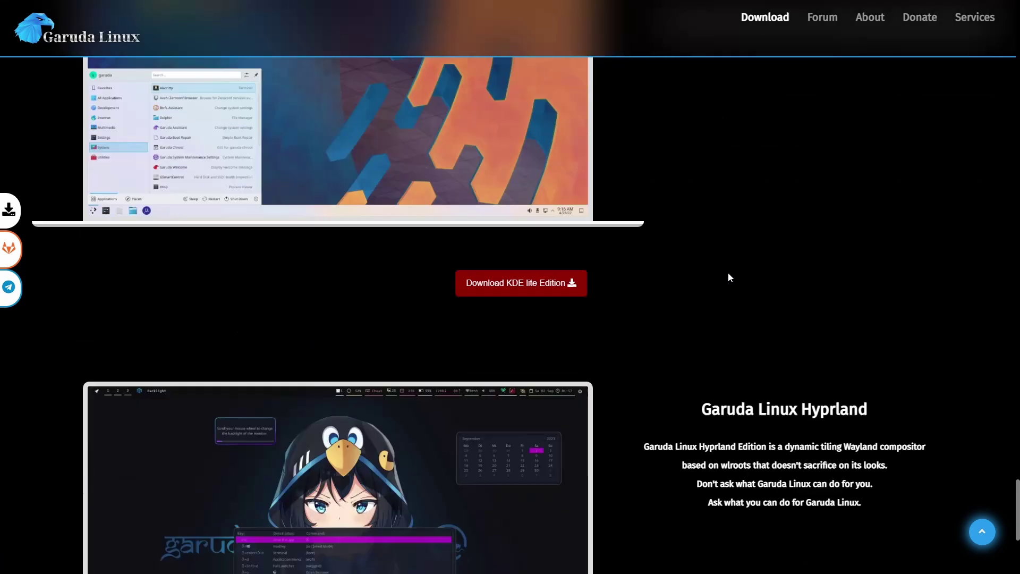
{"action": "scroll", "coordinate": [716, 275], "scroll_direction": "down", "scroll_amount": 2}
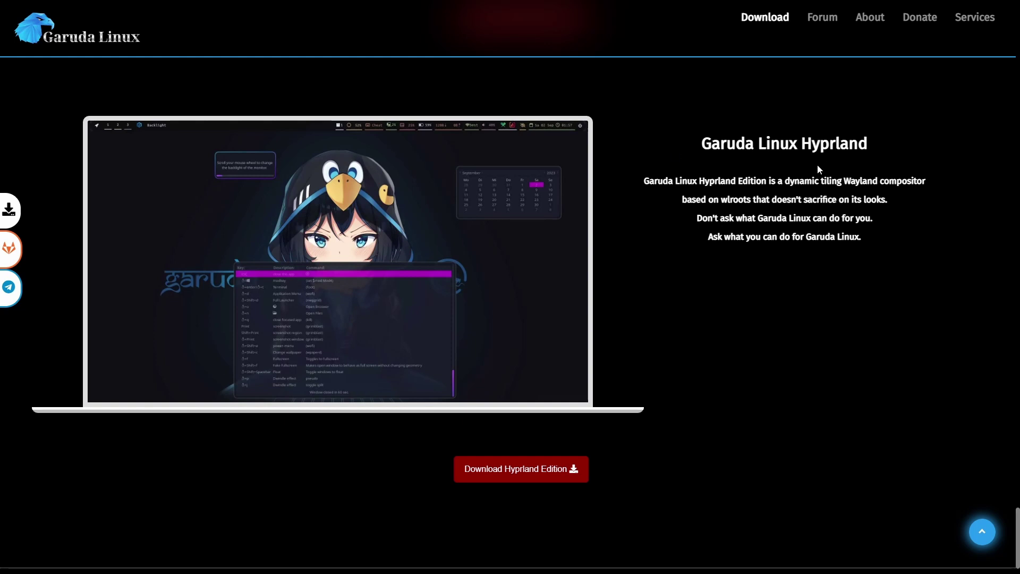
{"action": "scroll", "coordinate": [751, 280], "scroll_direction": "down", "scroll_amount": 1}
{"action": "scroll", "coordinate": [752, 281], "scroll_direction": "up", "scroll_amount": 1}
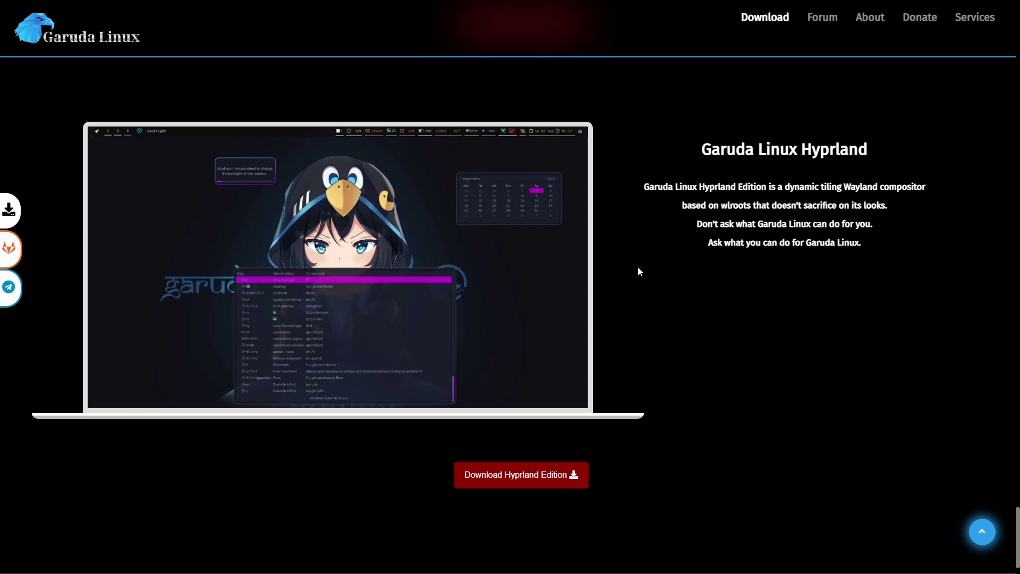
Open the Garuda Linux forum and look over its categories and recent topics.
{"action": "left_click", "coordinate": [822, 17]}
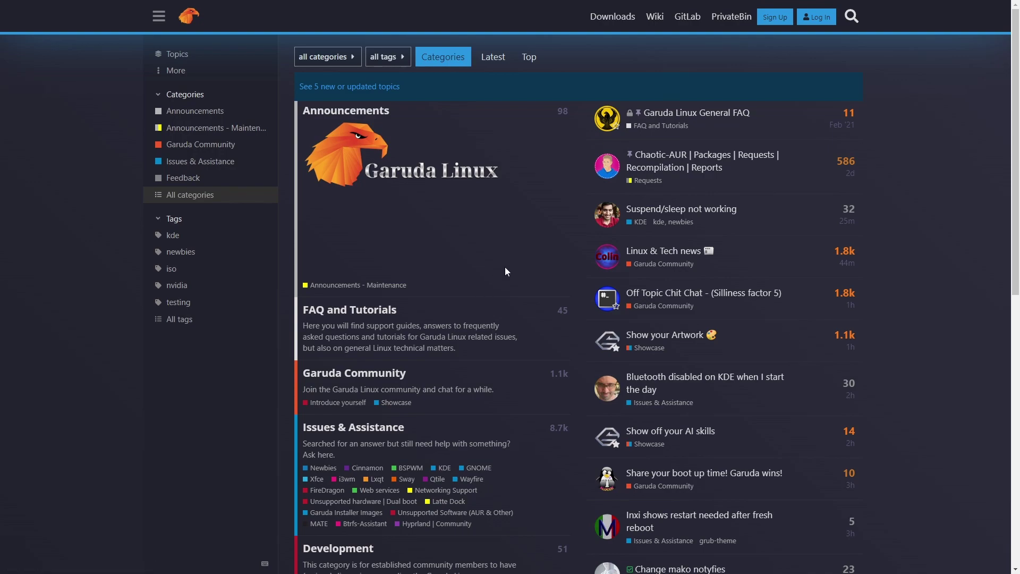
{"action": "scroll", "coordinate": [554, 434], "scroll_direction": "down", "scroll_amount": 5}
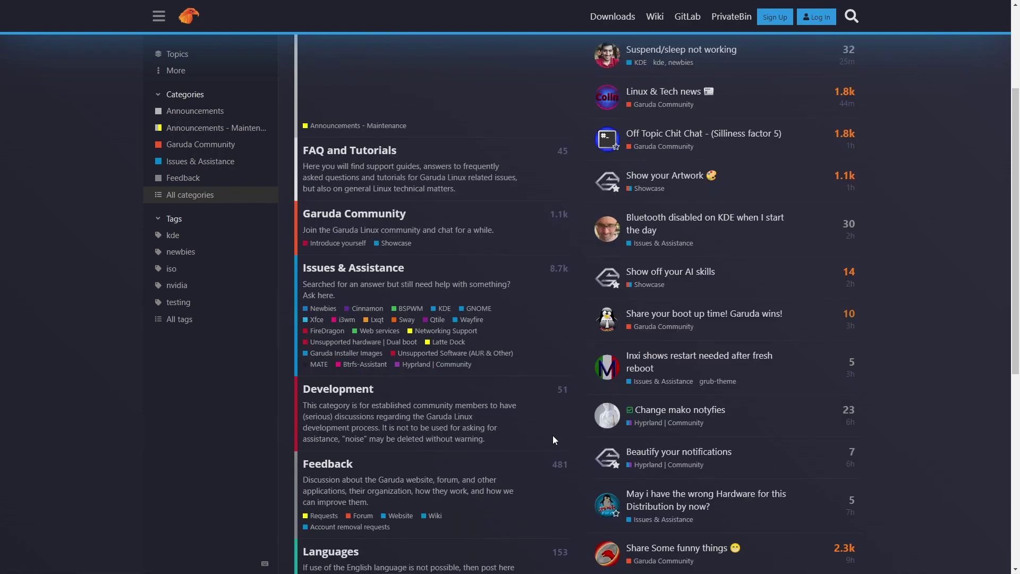
{"action": "scroll", "coordinate": [553, 437], "scroll_direction": "down", "scroll_amount": 1}
{"action": "scroll", "coordinate": [531, 404], "scroll_direction": "down", "scroll_amount": 2}
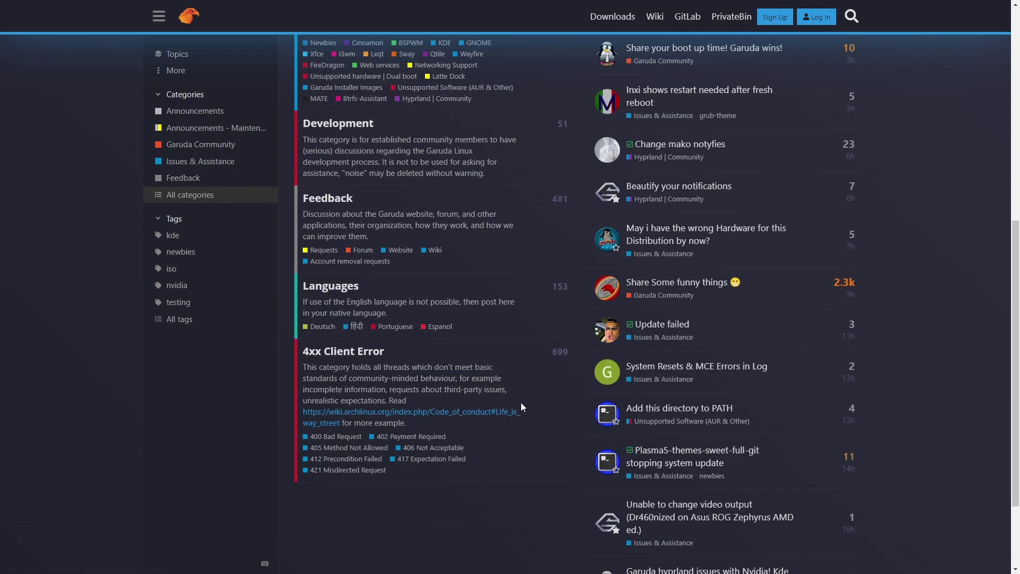
{"action": "scroll", "coordinate": [521, 402], "scroll_direction": "up", "scroll_amount": 5}
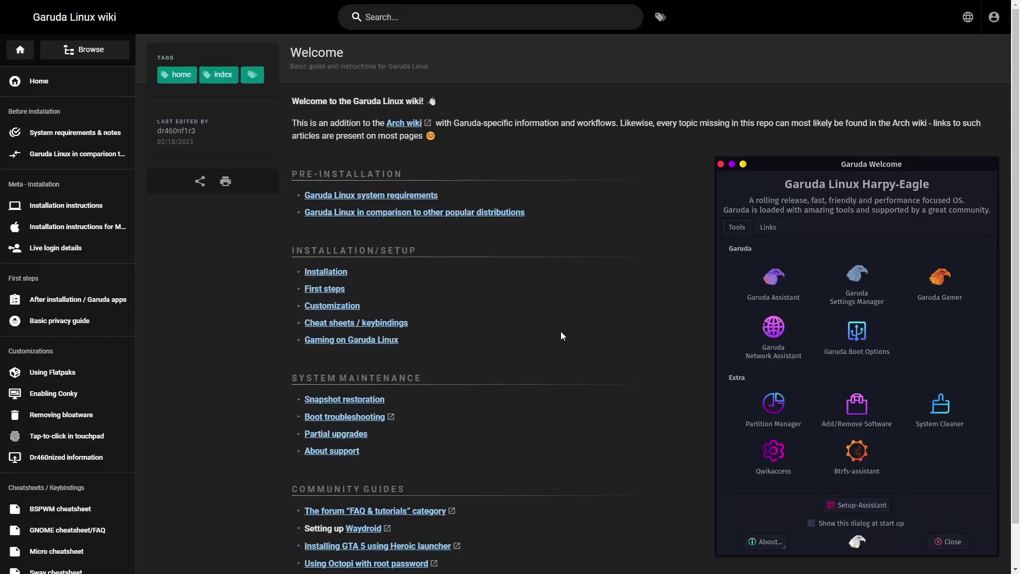
Read the Garuda wiki pages on system requirements, comparison with other distributions and installation instructions.
{"action": "left_click", "coordinate": [100, 155]}
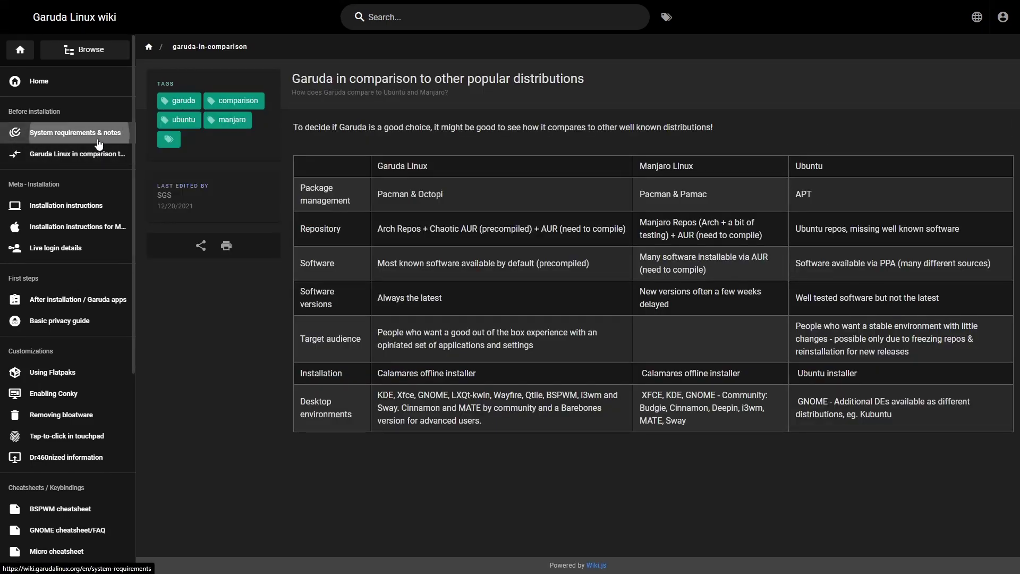
{"action": "left_click", "coordinate": [74, 133]}
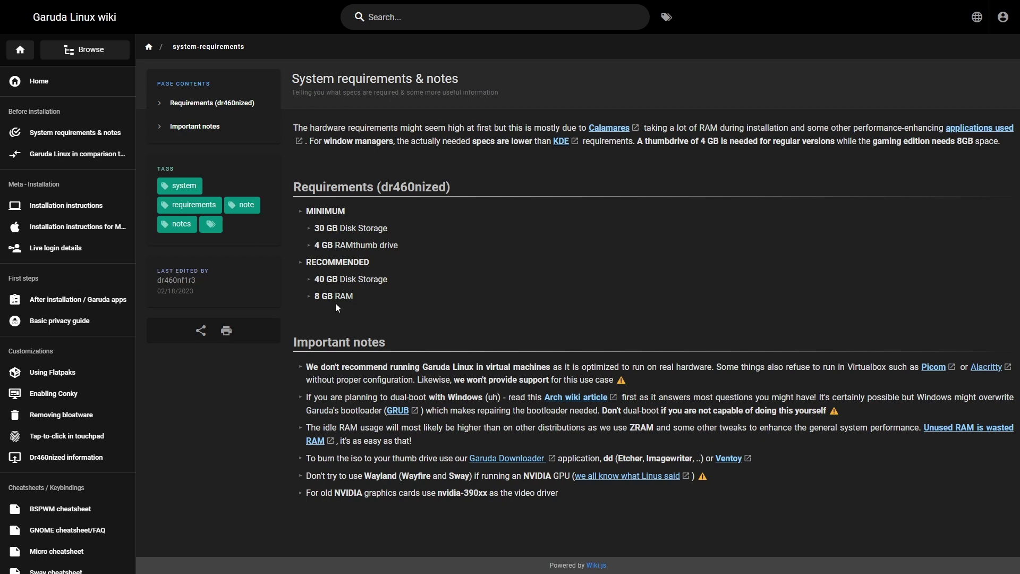
{"action": "left_click", "coordinate": [51, 153]}
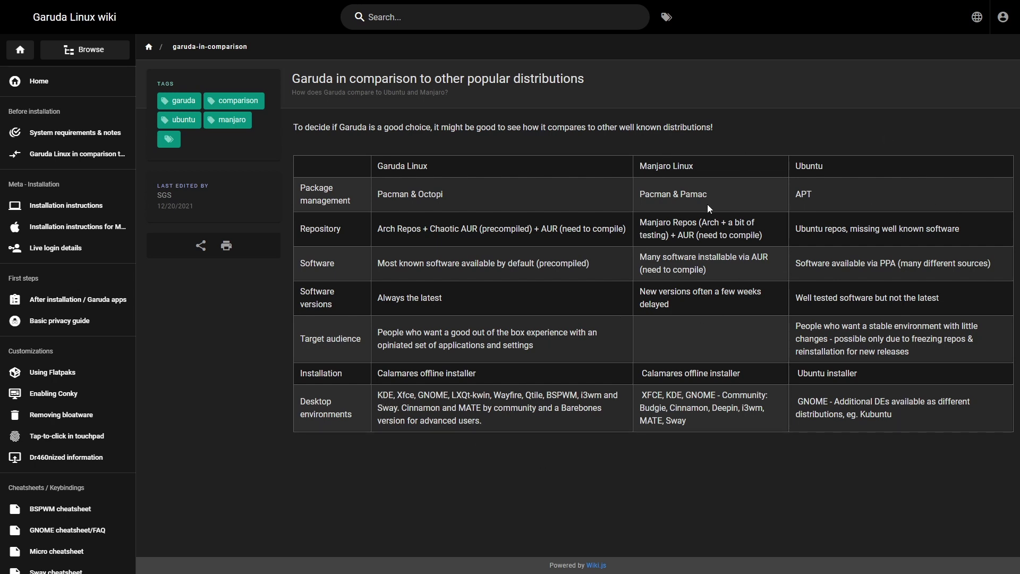
{"action": "left_click", "coordinate": [58, 207]}
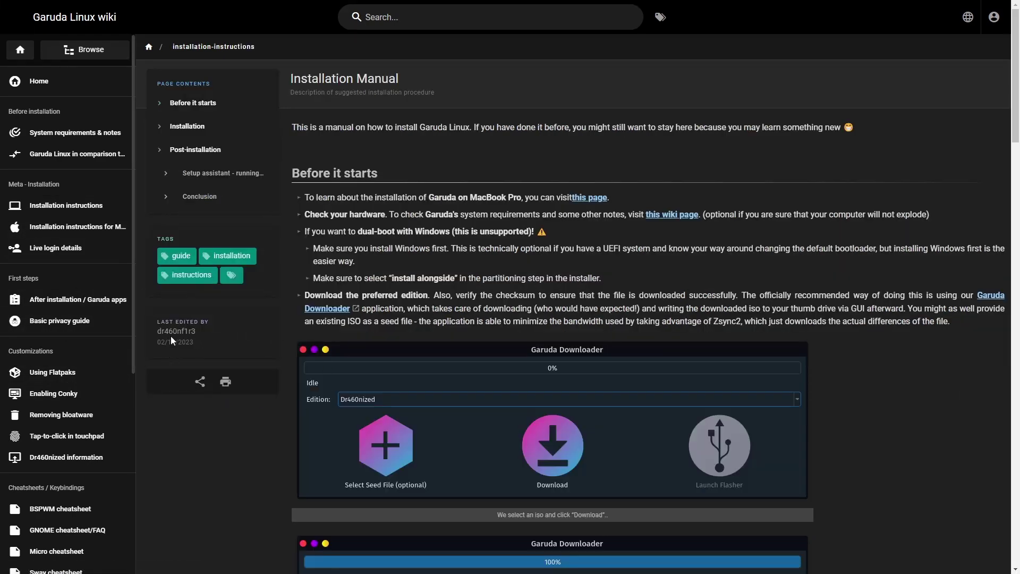
{"action": "scroll", "coordinate": [468, 361], "scroll_direction": "down", "scroll_amount": 1}
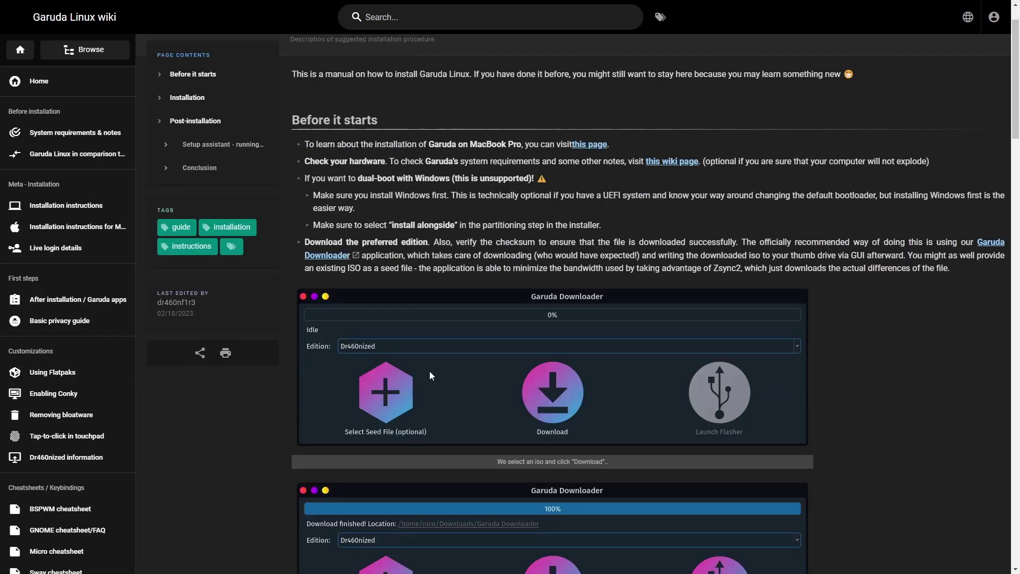
Switch to Oracle VM VirtualBox and start the Garuda virtual machine in full-screen mode.
{"action": "key", "text": "alt+Tab"}
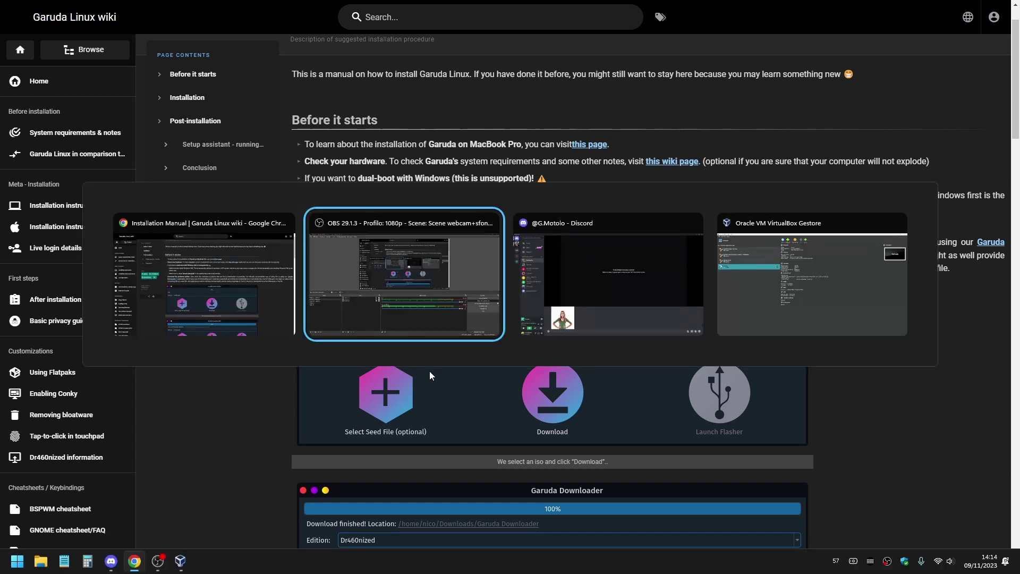
{"action": "key", "text": "alt+Tab"}
{"action": "key", "text": "alt+Tab"}
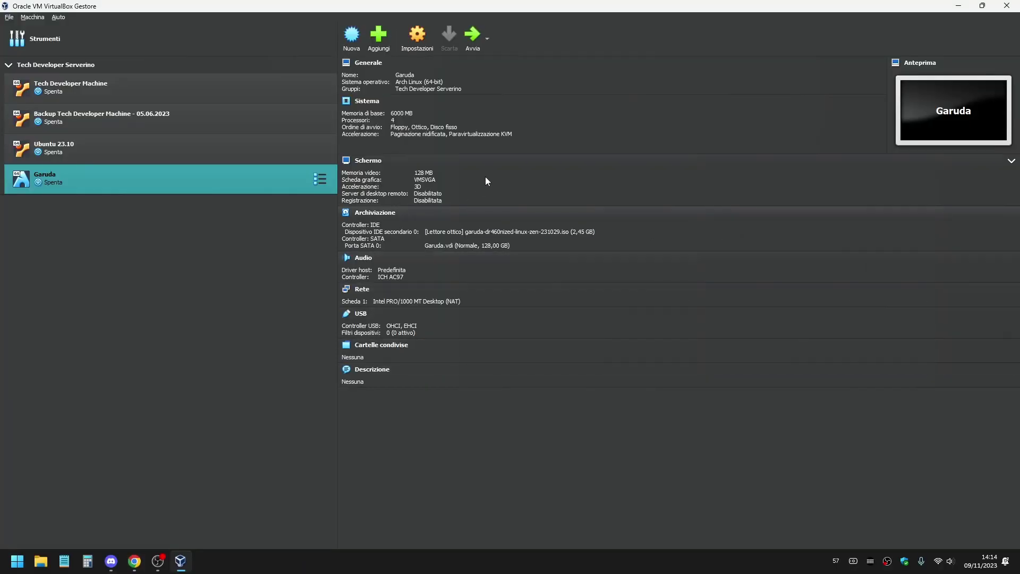
{"action": "left_click", "coordinate": [475, 50]}
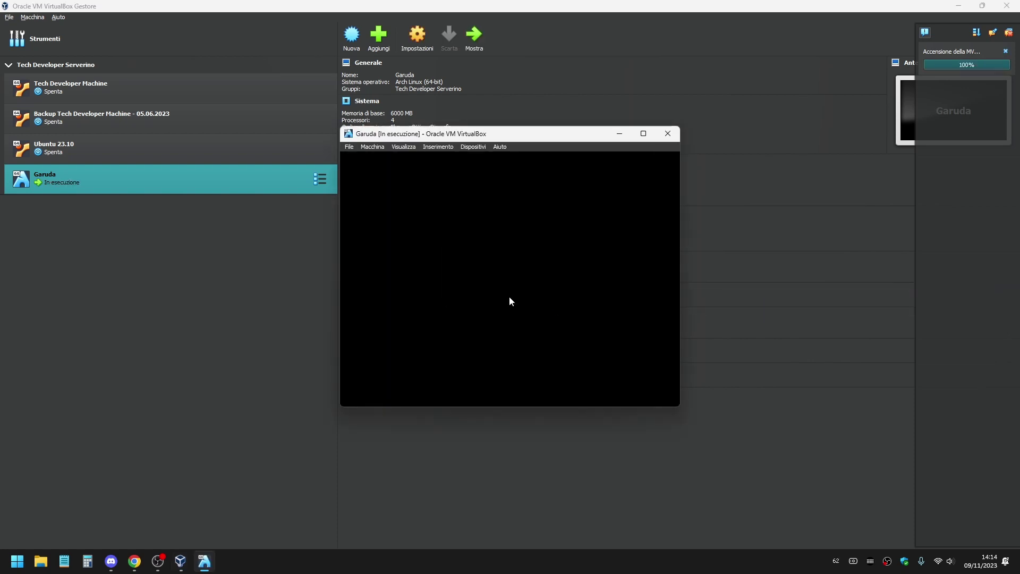
{"action": "key", "text": "ctrl+f"}
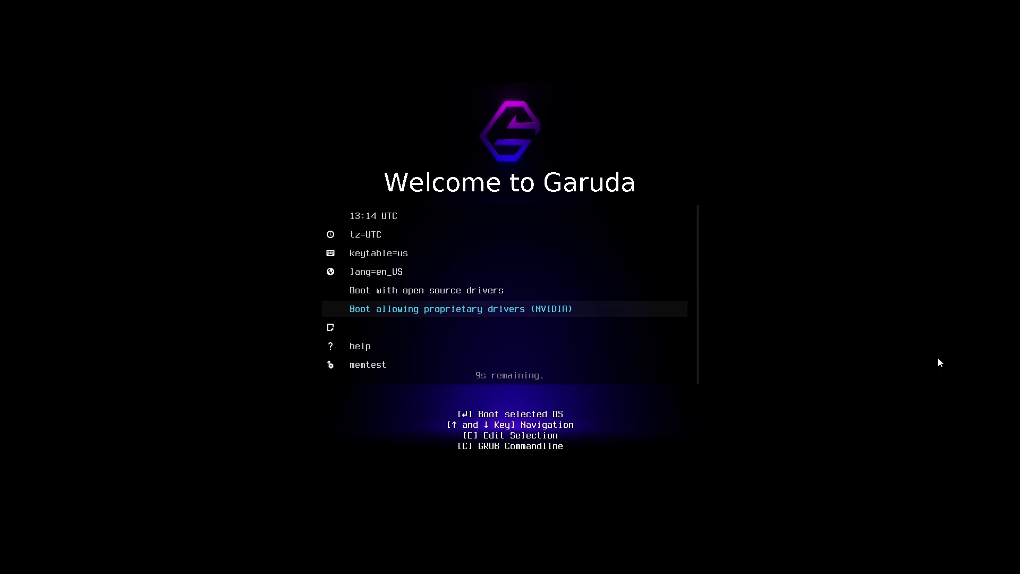
Set the keyboard layout in the Garuda boot menu to keytable=it.
{"action": "key", "text": "Up"}
{"action": "key", "text": "Up"}
{"action": "key", "text": "Up"}
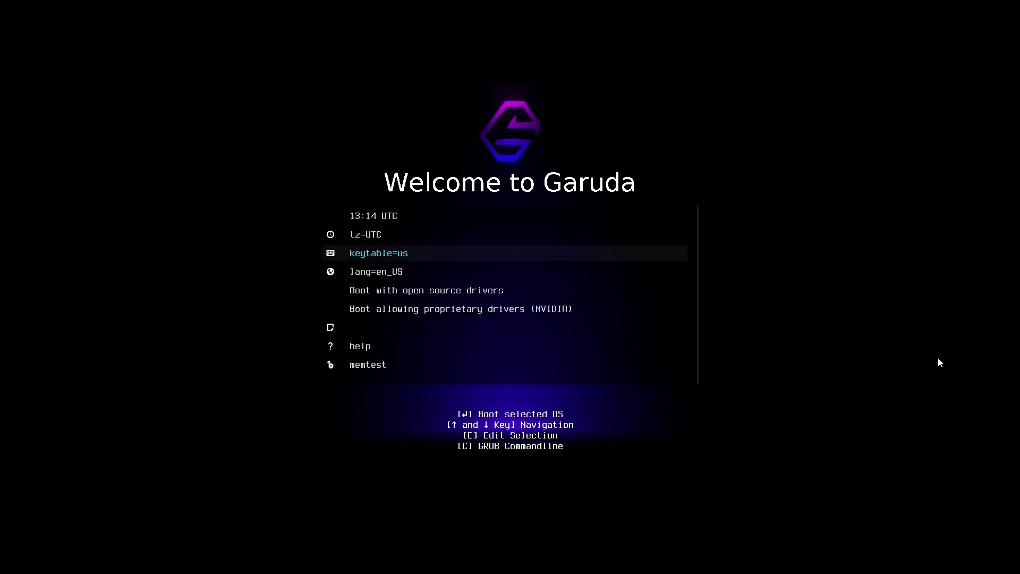
{"action": "key", "text": "Return"}
{"action": "key", "text": "Down"}
{"action": "key", "text": "Down"}
{"action": "key", "text": "Down"}
{"action": "key", "text": "Down"}
{"action": "key", "text": "Down"}
{"action": "key", "text": "Down"}
{"action": "key", "text": "Down"}
{"action": "key", "text": "Down"}
{"action": "key", "text": "Down"}
{"action": "key", "text": "Down"}
{"action": "key", "text": "Down"}
{"action": "key", "text": "Down"}
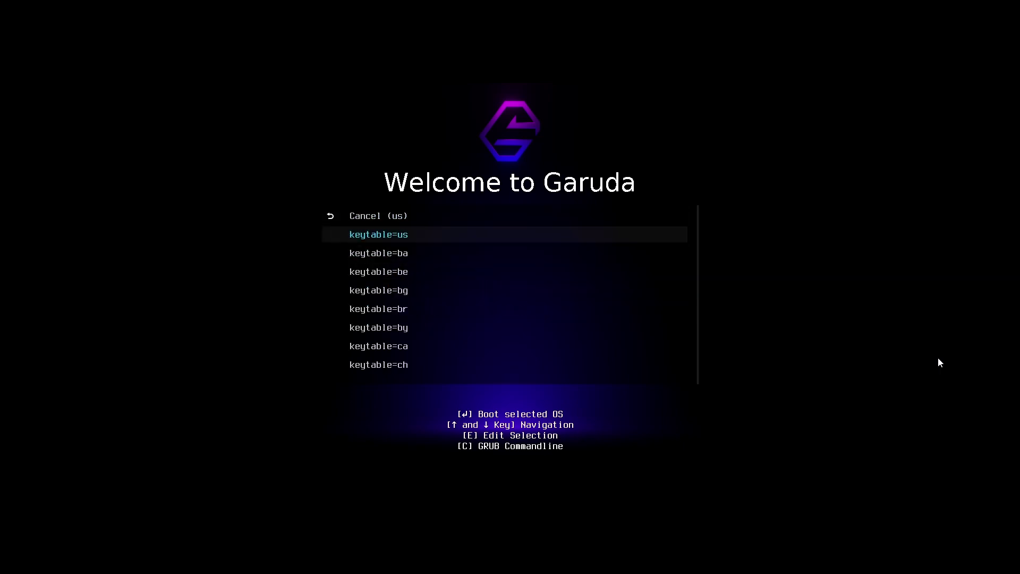
{"action": "key", "text": "Down"}
{"action": "key", "text": "Down"}
{"action": "key", "text": "Down"}
{"action": "key", "text": "Down"}
{"action": "key", "text": "Down"}
{"action": "key", "text": "Down"}
{"action": "key", "text": "Down"}
{"action": "key", "text": "Down"}
{"action": "key", "text": "Down"}
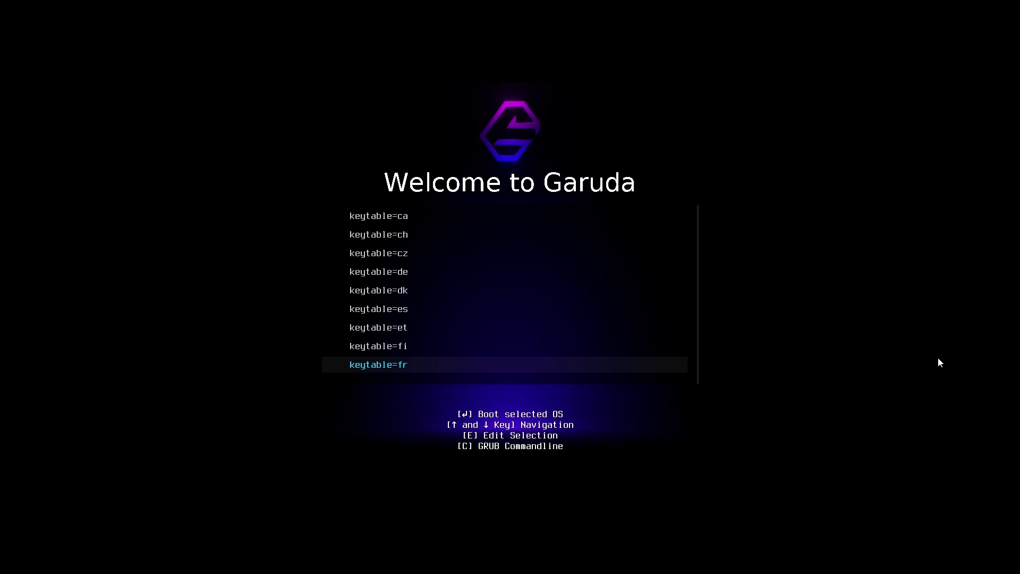
{"action": "key", "text": "Down"}
{"action": "key", "text": "Down"}
{"action": "key", "text": "Down"}
{"action": "key", "text": "Down"}
{"action": "key", "text": "Down"}
{"action": "key", "text": "Down"}
{"action": "key", "text": "Down"}
{"action": "key", "text": "Down"}
{"action": "key", "text": "Down"}
{"action": "key", "text": "Down"}
{"action": "key", "text": "Down"}
{"action": "key", "text": "Down"}
{"action": "key", "text": "Down"}
{"action": "key", "text": "Down"}
{"action": "key", "text": "Down"}
{"action": "key", "text": "Up"}
{"action": "key", "text": "Up"}
{"action": "key", "text": "Up"}
{"action": "key", "text": "Up"}
{"action": "key", "text": "Up"}
{"action": "key", "text": "Up"}
{"action": "key", "text": "Up"}
{"action": "key", "text": "Up"}
{"action": "key", "text": "Up"}
{"action": "key", "text": "Up"}
{"action": "key", "text": "Up"}
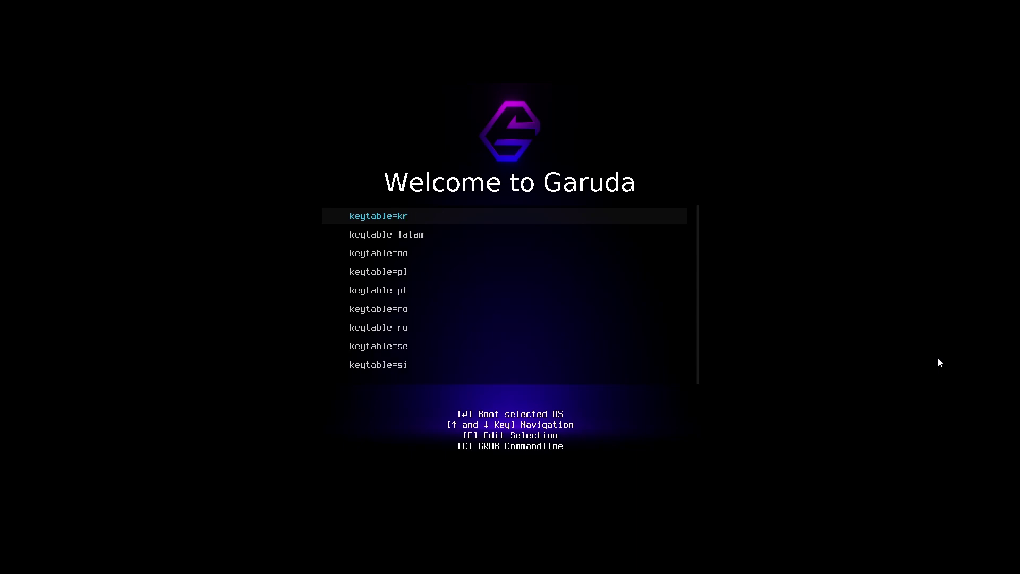
{"action": "key", "text": "Up"}
{"action": "key", "text": "Up"}
{"action": "key", "text": "Up"}
{"action": "key", "text": "Up"}
{"action": "key", "text": "Down"}
{"action": "key", "text": "Down"}
{"action": "key", "text": "Return"}
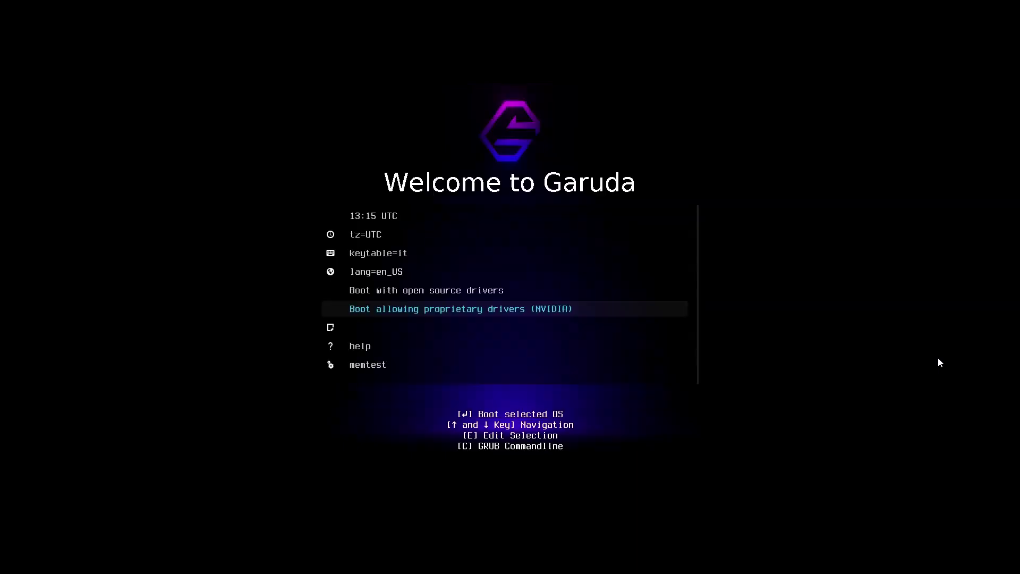
Set the boot language to Italian with the locale it_IT.
{"action": "key", "text": "Up"}
{"action": "key", "text": "Up"}
{"action": "key", "text": "Return"}
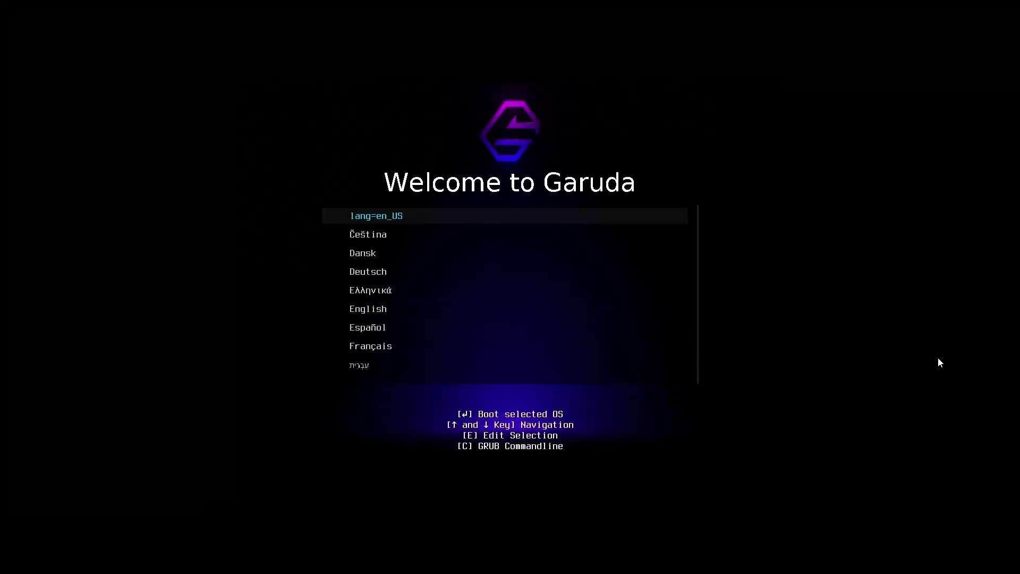
{"action": "key", "text": "Down"}
{"action": "key", "text": "Down"}
{"action": "key", "text": "Down"}
{"action": "key", "text": "Down"}
{"action": "key", "text": "Down"}
{"action": "key", "text": "Down"}
{"action": "key", "text": "Down"}
{"action": "key", "text": "Down"}
{"action": "key", "text": "Down"}
{"action": "key", "text": "Down"}
{"action": "key", "text": "Down"}
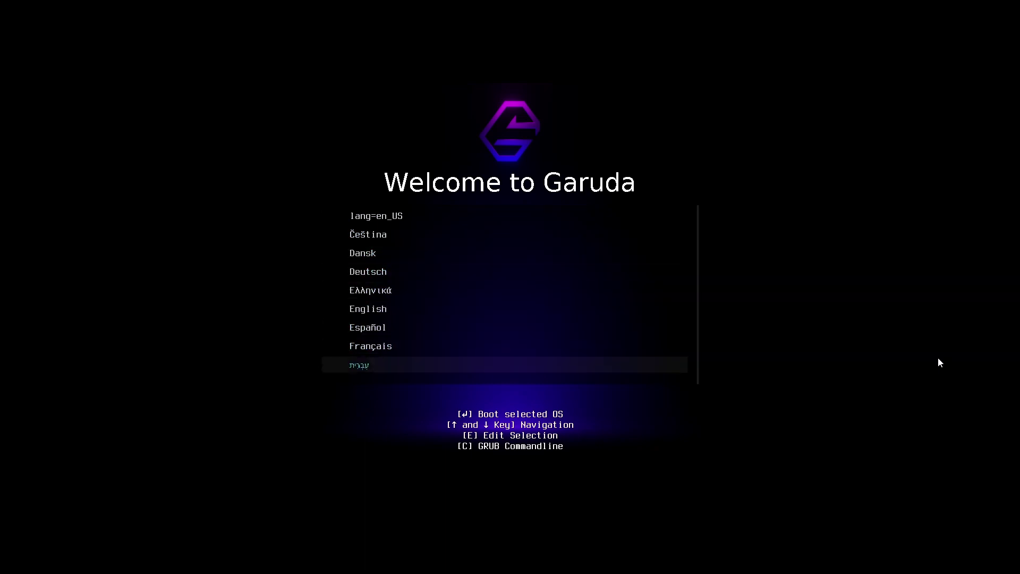
{"action": "key", "text": "Up"}
{"action": "key", "text": "Up"}
{"action": "key", "text": "Return"}
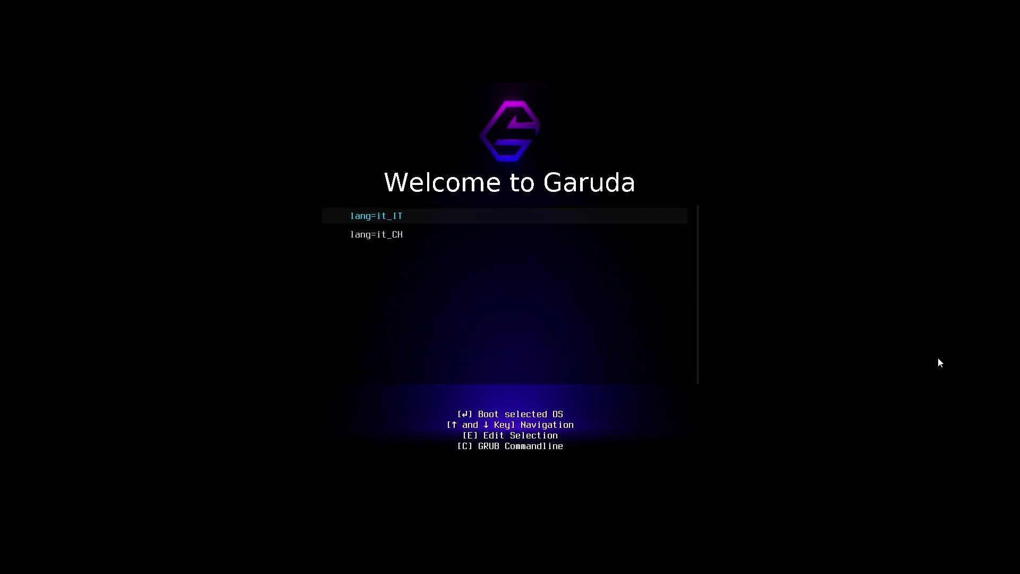
{"action": "key", "text": "Return"}
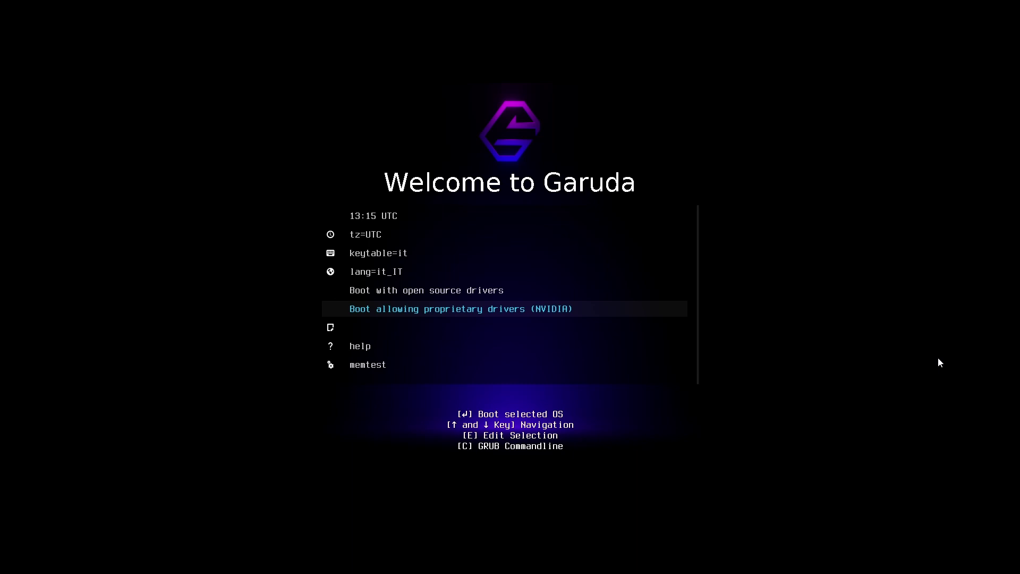
{"action": "key", "text": "Up"}
{"action": "key", "text": "Up"}
{"action": "key", "text": "Up"}
{"action": "key", "text": "Up"}
{"action": "key", "text": "Return"}
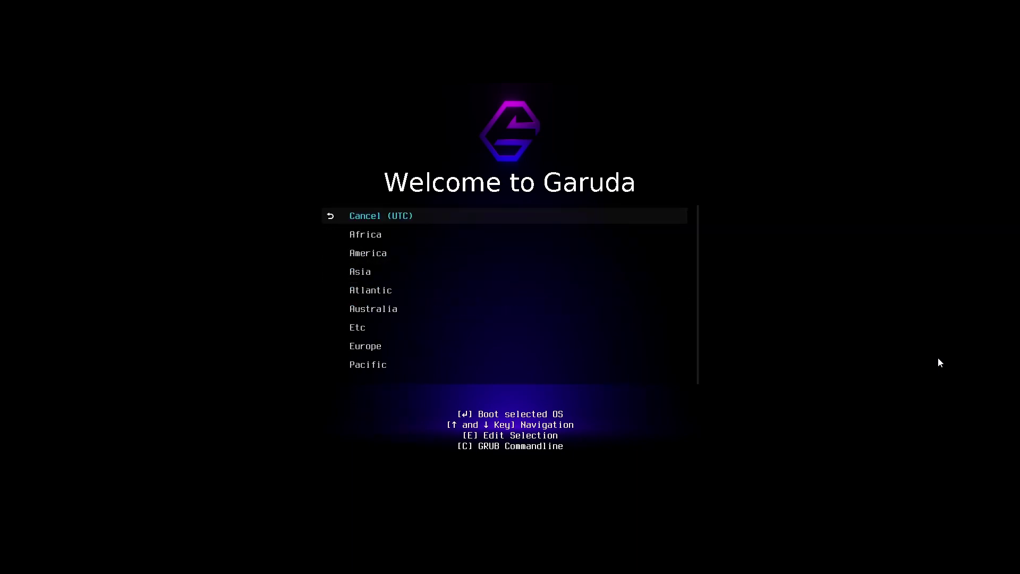
{"action": "key", "text": "Down"}
{"action": "key", "text": "Down"}
{"action": "key", "text": "Down"}
{"action": "key", "text": "Down"}
{"action": "key", "text": "Down"}
{"action": "key", "text": "Down"}
{"action": "key", "text": "Down"}
{"action": "key", "text": "Down"}
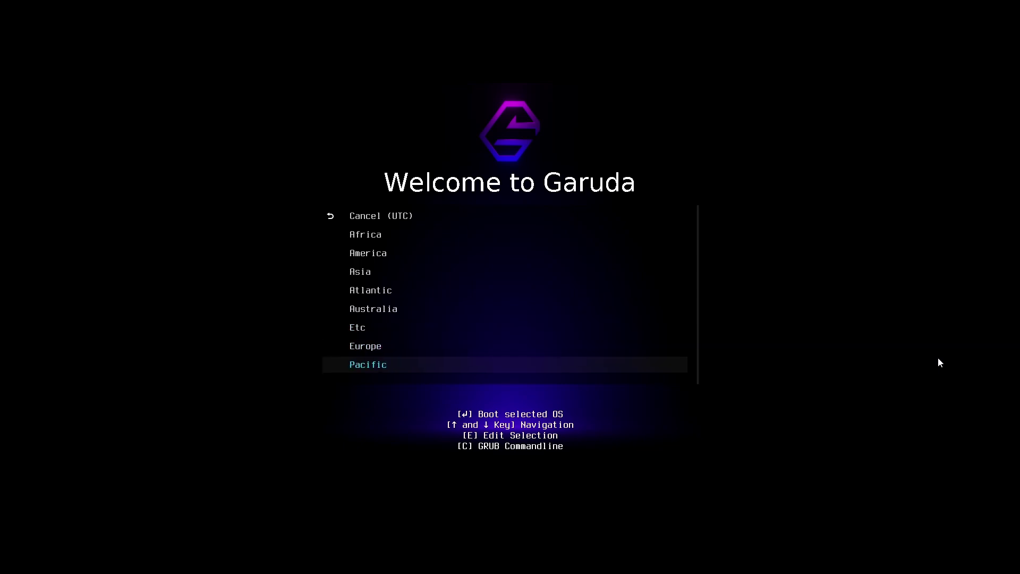
{"action": "key", "text": "Return"}
{"action": "key", "text": "Return"}
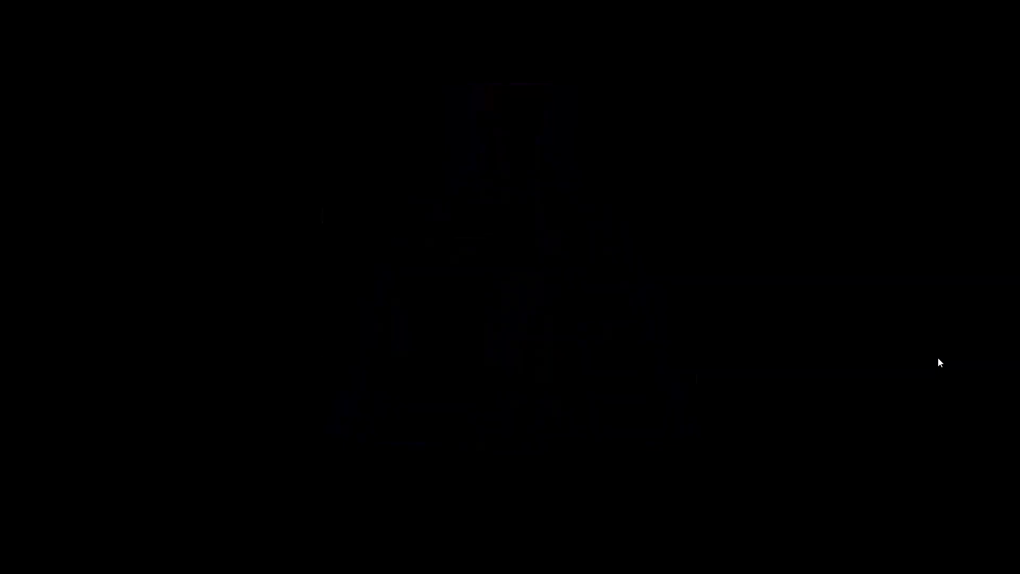
Set the time zone in the Garuda boot menu to Europe/Rome.
{"action": "key", "text": "Up"}
{"action": "key", "text": "Up"}
{"action": "key", "text": "Up"}
{"action": "key", "text": "Up"}
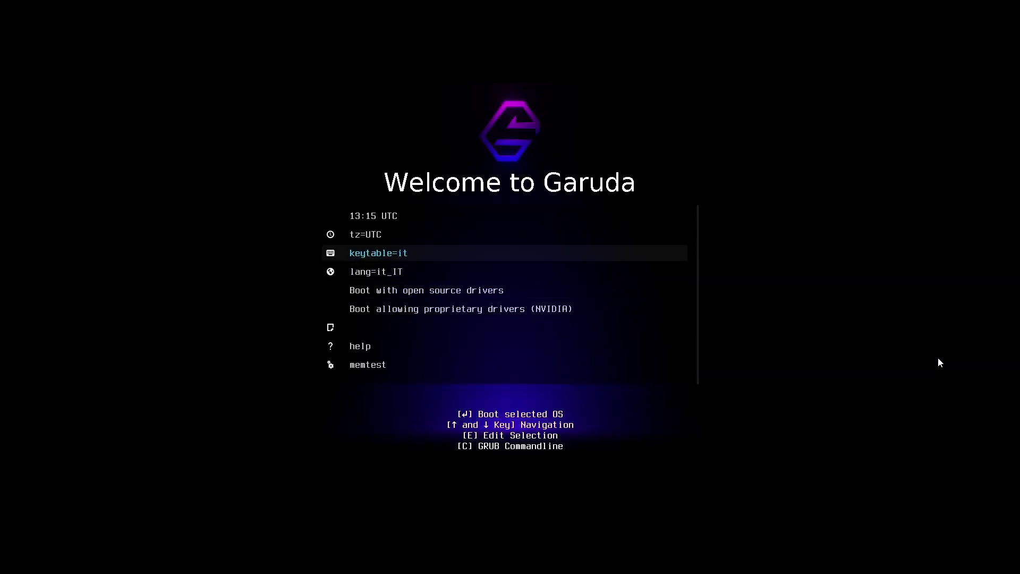
{"action": "key", "text": "Return"}
{"action": "key", "text": "Down"}
{"action": "key", "text": "Down"}
{"action": "key", "text": "Down"}
{"action": "key", "text": "Down"}
{"action": "key", "text": "Down"}
{"action": "key", "text": "Down"}
{"action": "key", "text": "Down"}
{"action": "key", "text": "Down"}
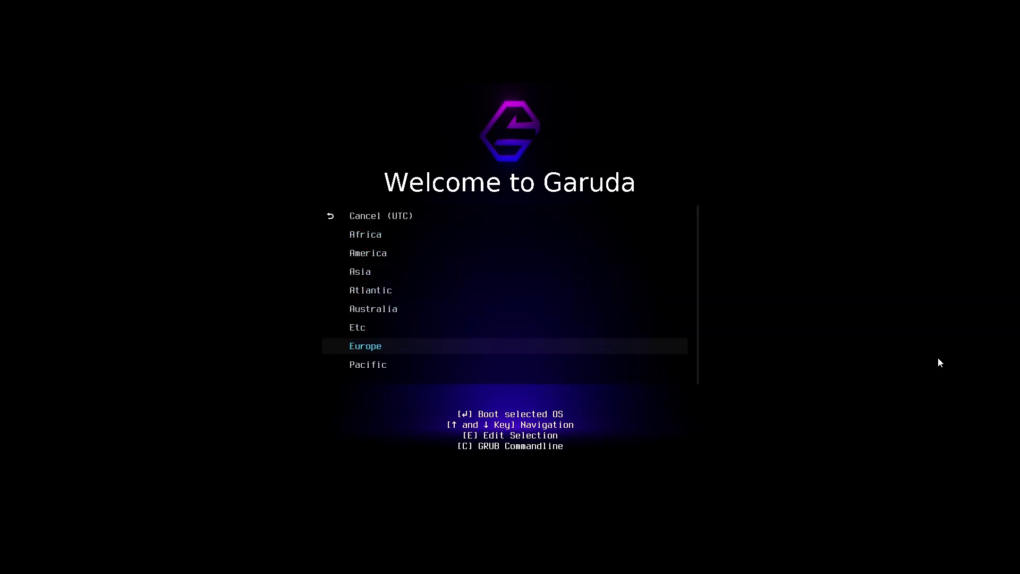
{"action": "key", "text": "Up"}
{"action": "key", "text": "Return"}
{"action": "key", "text": "Down"}
{"action": "key", "text": "Down"}
{"action": "key", "text": "Down"}
{"action": "key", "text": "Down"}
{"action": "key", "text": "Down"}
{"action": "key", "text": "Down"}
{"action": "key", "text": "Down"}
{"action": "key", "text": "Down"}
{"action": "key", "text": "Down"}
{"action": "key", "text": "Down"}
{"action": "key", "text": "Down"}
{"action": "key", "text": "Down"}
{"action": "key", "text": "Down"}
{"action": "key", "text": "Down"}
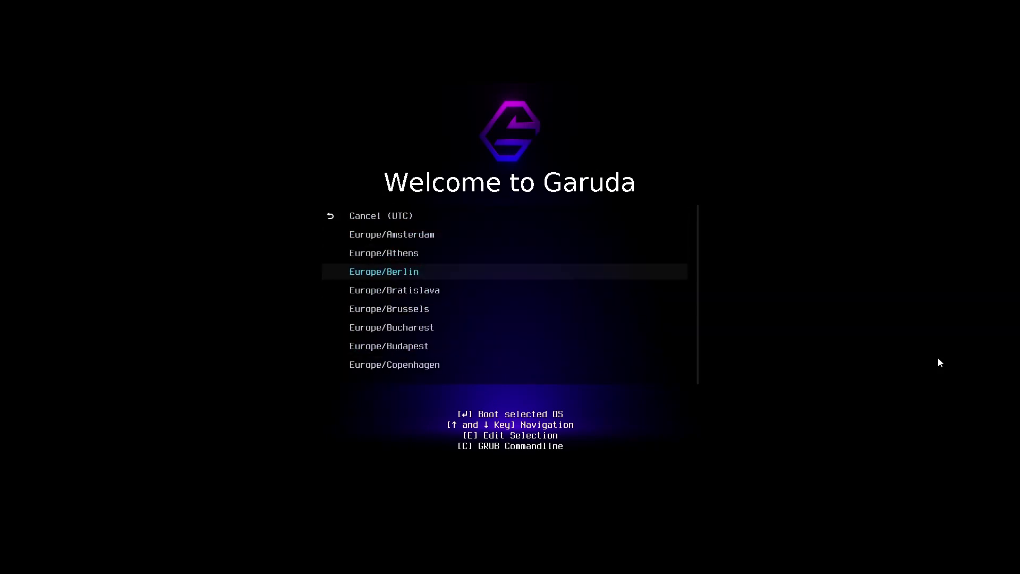
{"action": "key", "text": "Down"}
{"action": "key", "text": "Down"}
{"action": "key", "text": "Down"}
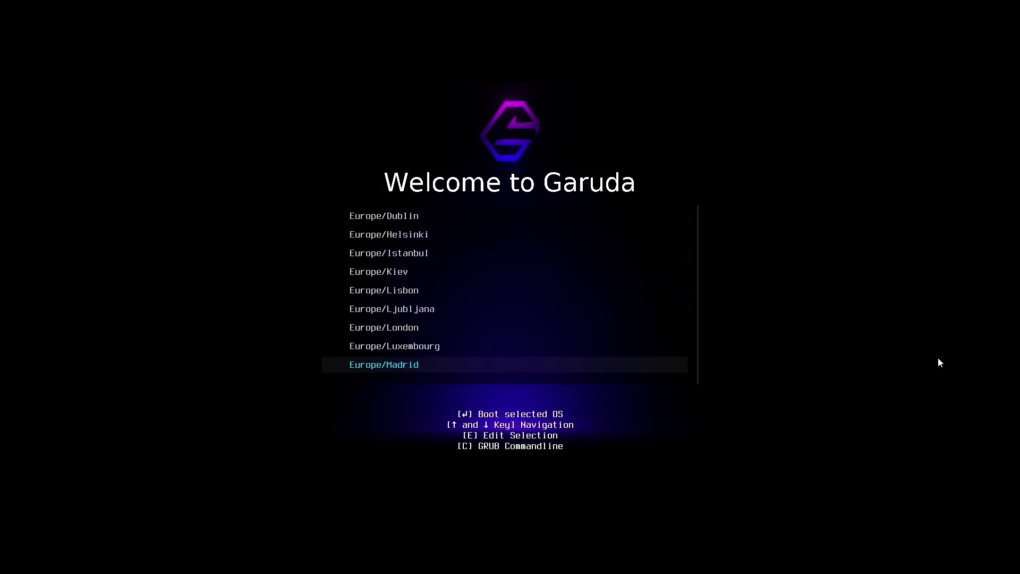
{"action": "key", "text": "Down"}
{"action": "key", "text": "Down"}
{"action": "key", "text": "Down"}
{"action": "key", "text": "Down"}
{"action": "key", "text": "Down"}
{"action": "key", "text": "Down"}
{"action": "key", "text": "Down"}
{"action": "key", "text": "Up"}
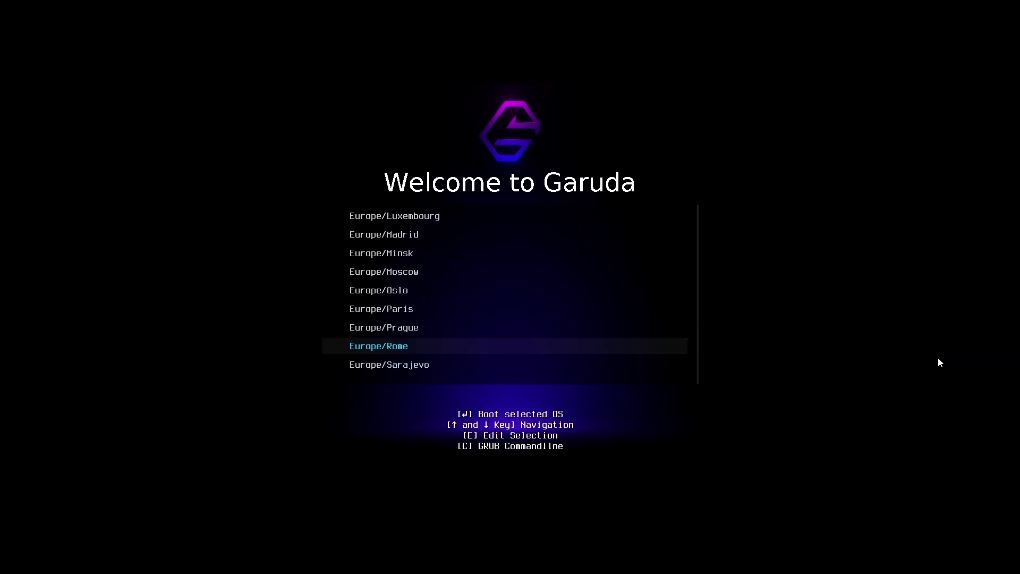
{"action": "key", "text": "Return"}
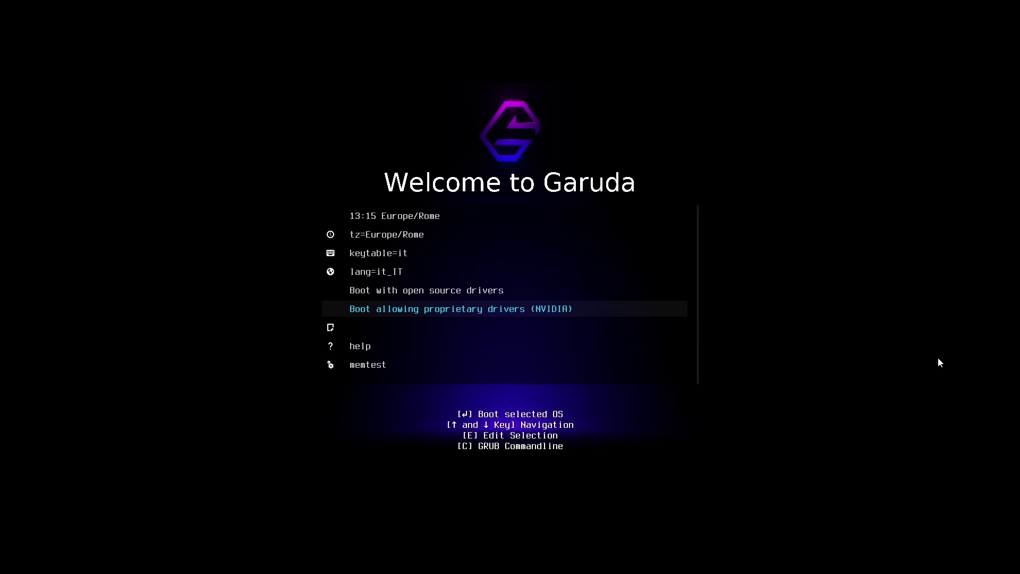
Boot the Garuda live system with open source drivers.
{"action": "key", "text": "Up"}
{"action": "key", "text": "Down"}
{"action": "key", "text": "Up"}
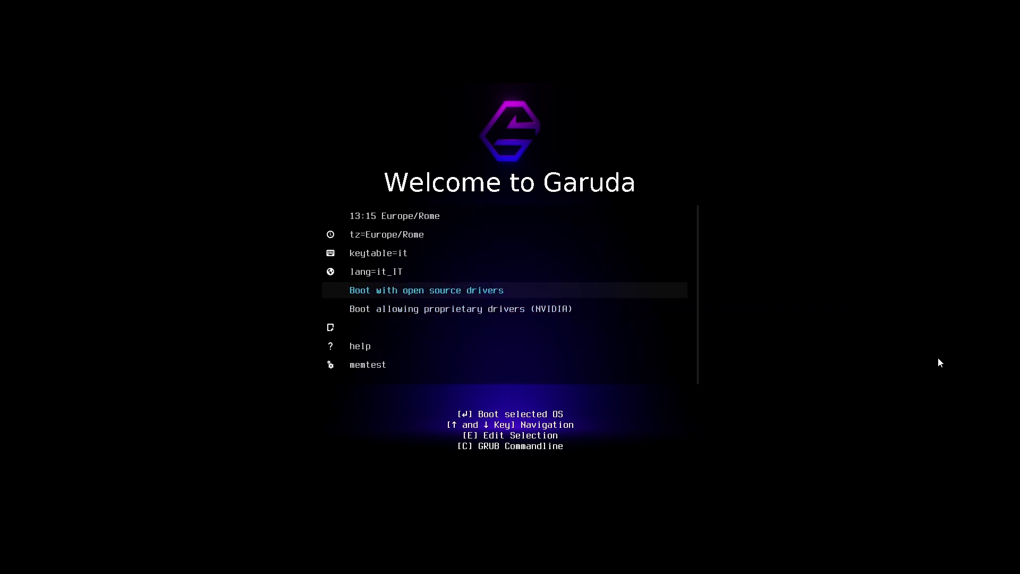
{"action": "key", "text": "Return"}
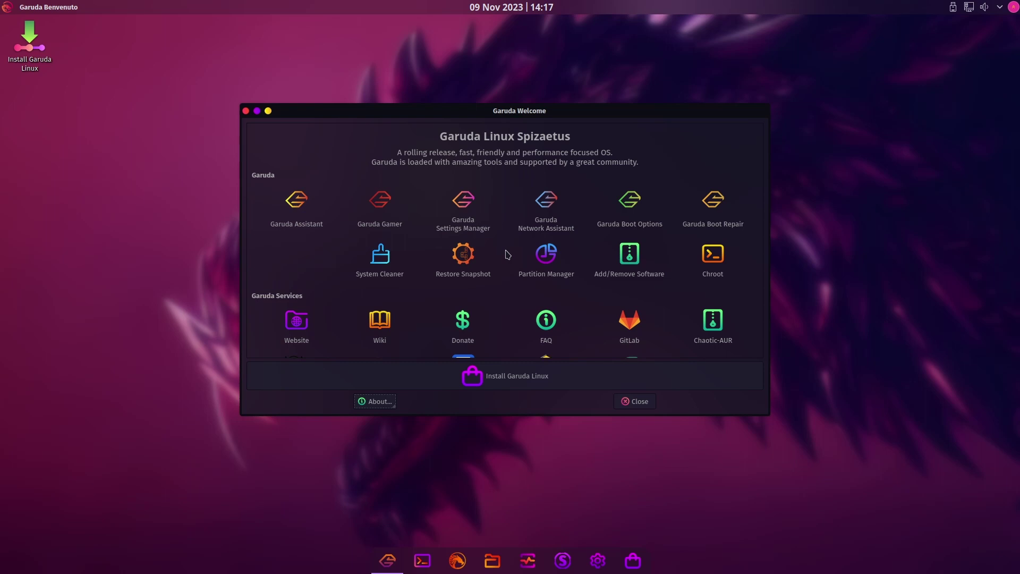
Look through the tools and services in Garuda Welcome, and start the Garuda Linux installer from it.
{"action": "scroll", "coordinate": [508, 255], "scroll_direction": "down", "scroll_amount": 1}
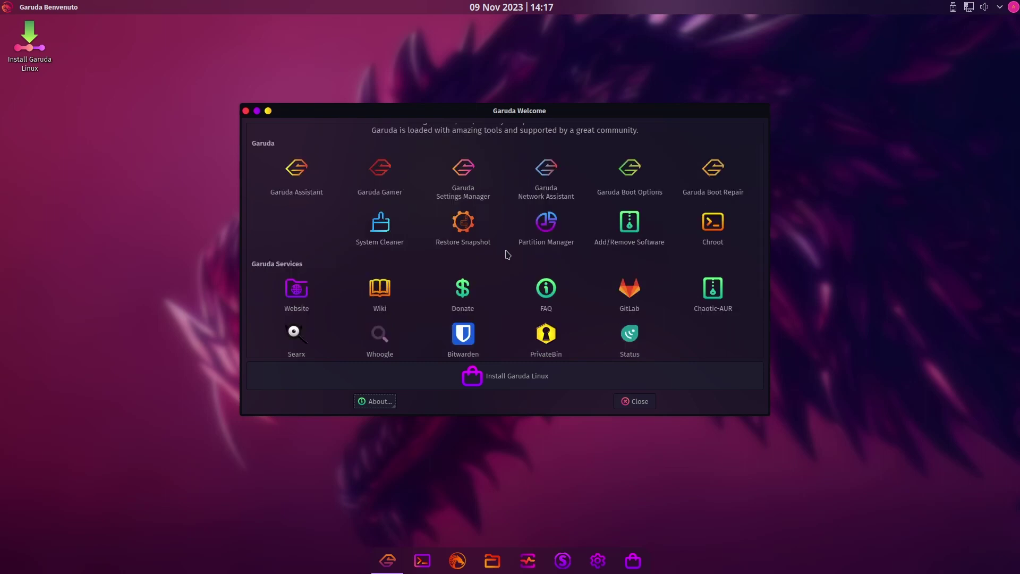
{"action": "scroll", "coordinate": [507, 255], "scroll_direction": "down", "scroll_amount": 3}
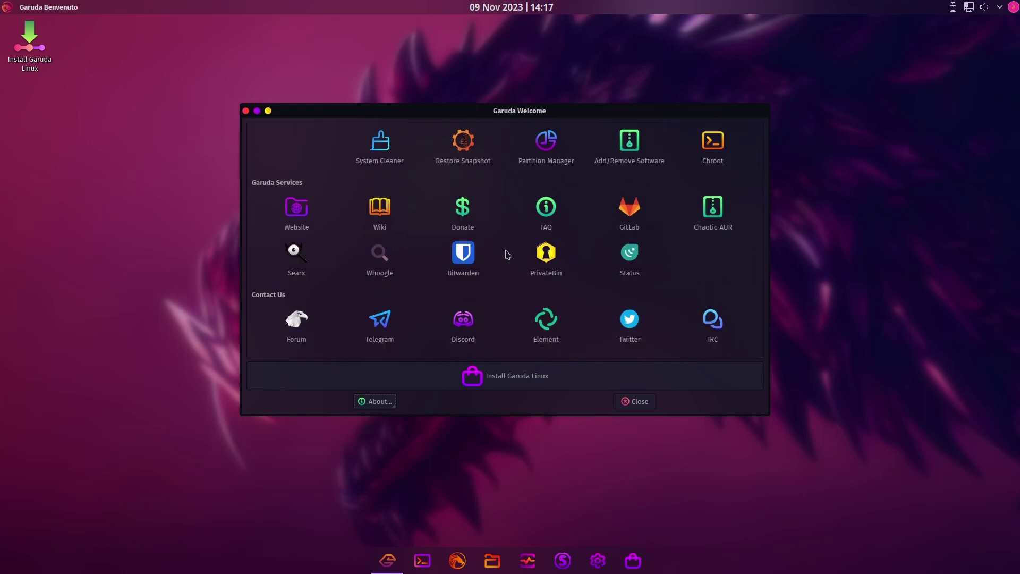
{"action": "scroll", "coordinate": [494, 293], "scroll_direction": "up", "scroll_amount": 3}
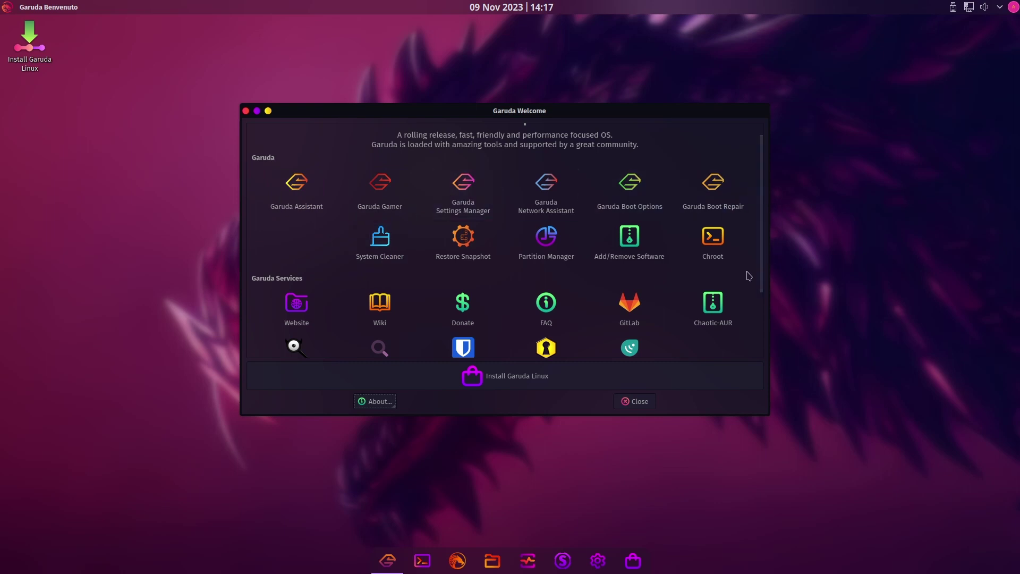
{"action": "scroll", "coordinate": [749, 276], "scroll_direction": "down", "scroll_amount": 2}
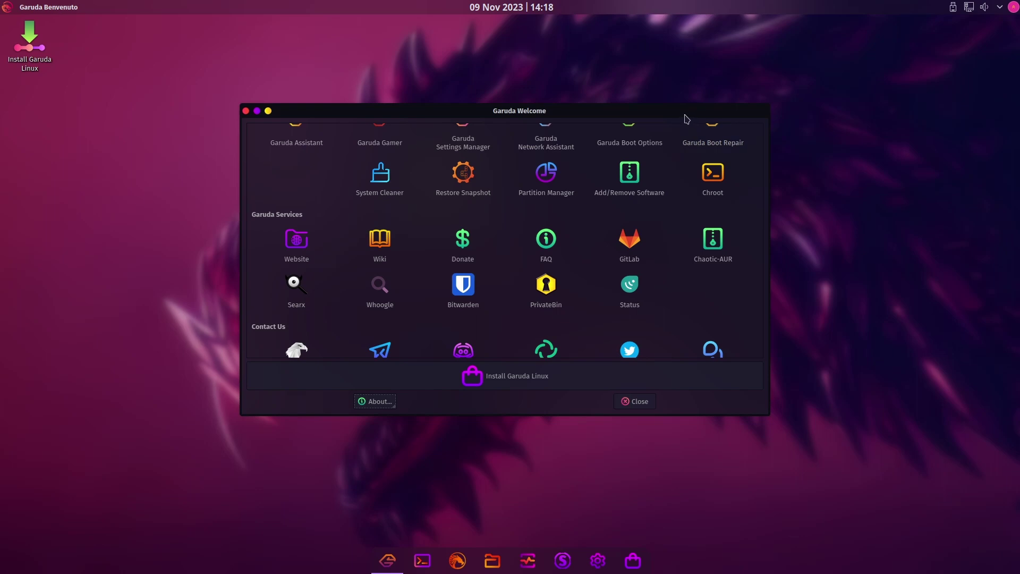
{"action": "left_click_drag", "start_coordinate": [687, 119], "coordinate": [638, 166]}
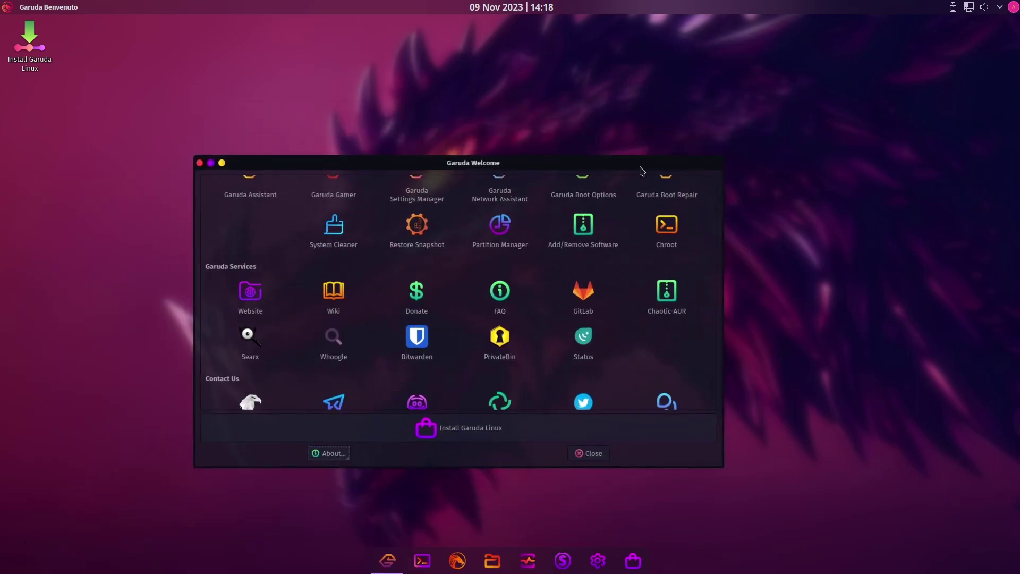
{"action": "left_click", "coordinate": [477, 439]}
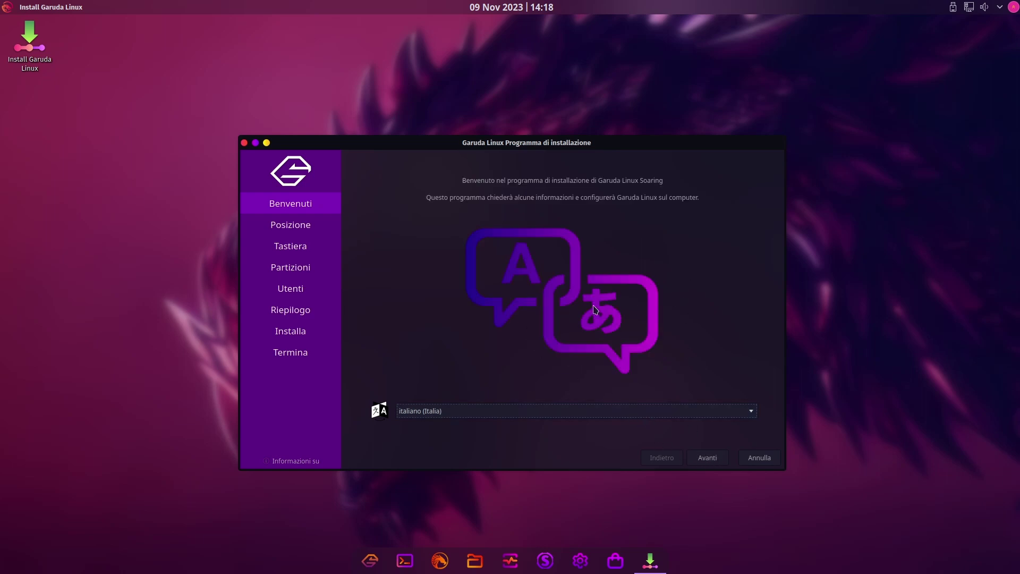
Accept italiano (Italia) as installer language, Europe/Rome as location and the default Italian keyboard layout.
{"action": "left_click", "coordinate": [718, 458]}
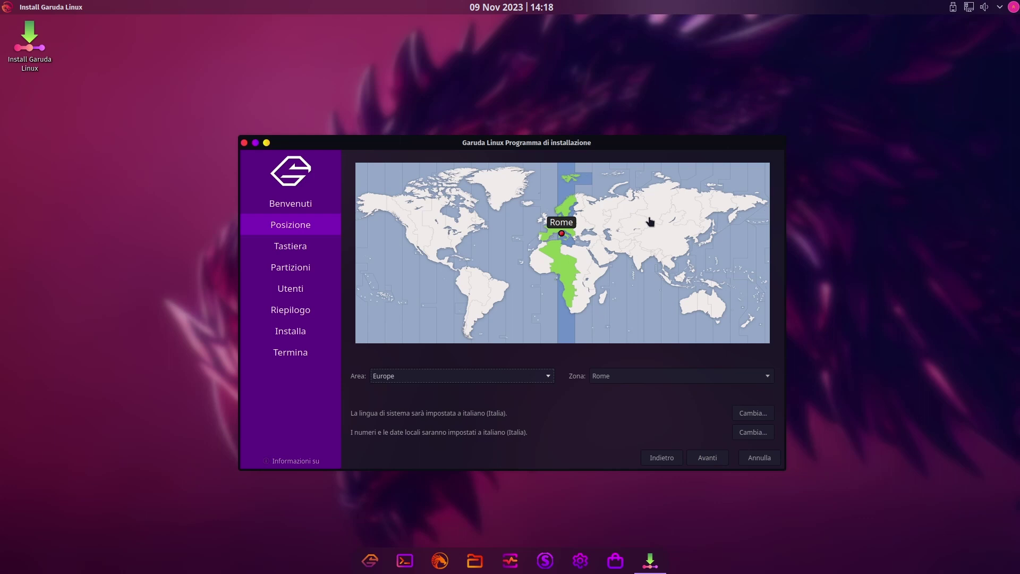
{"action": "left_click", "coordinate": [707, 461]}
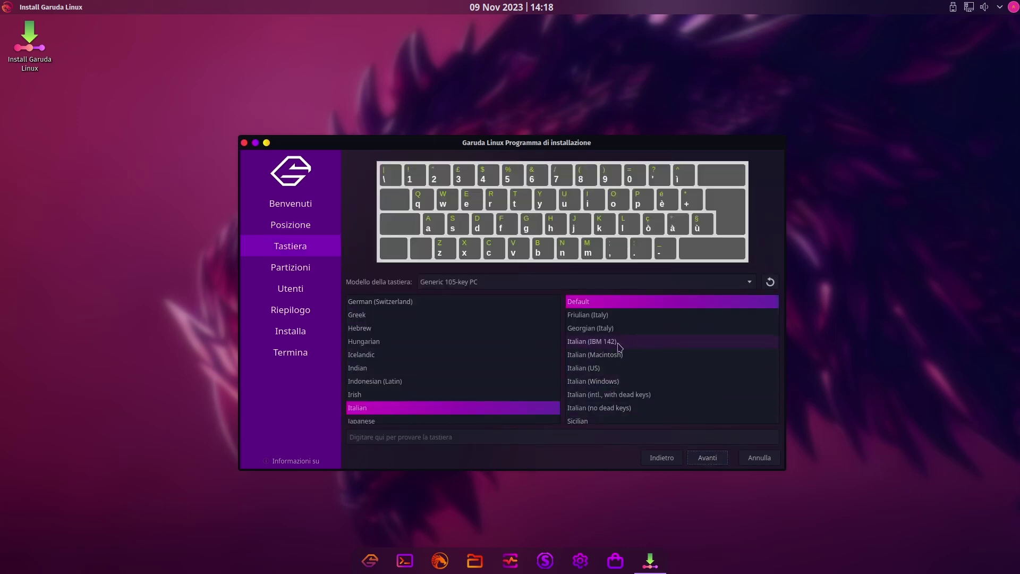
{"action": "left_click", "coordinate": [723, 462]}
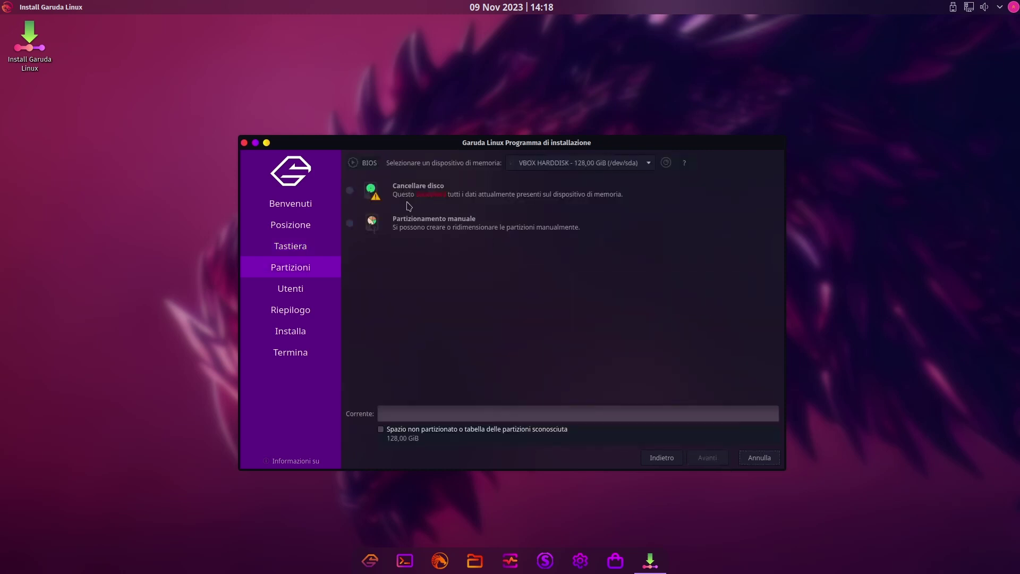
Choose to erase the entire VBOX HARDDISK with No Swap, and continue to the user settings.
{"action": "left_click", "coordinate": [349, 191]}
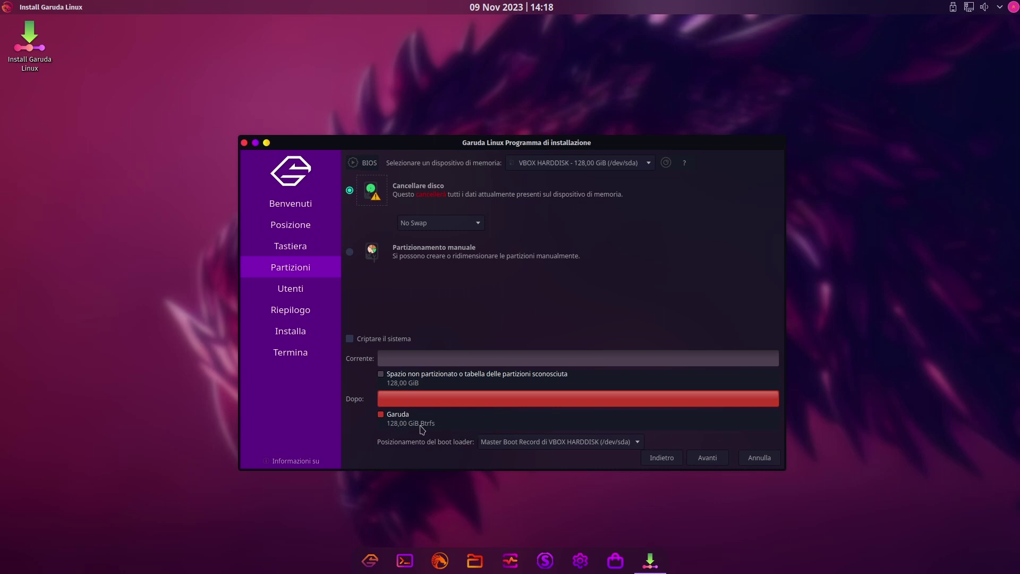
{"action": "left_click", "coordinate": [709, 458]}
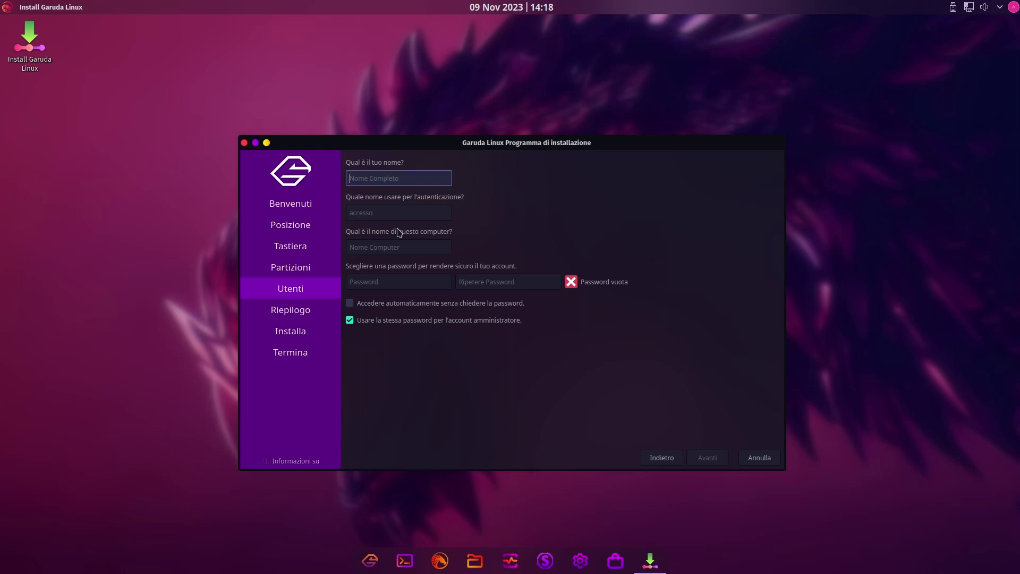
Fill in the user's name, enter and repeat the account password, and continue to the installation summary.
{"action": "type", "text": "Drago"}
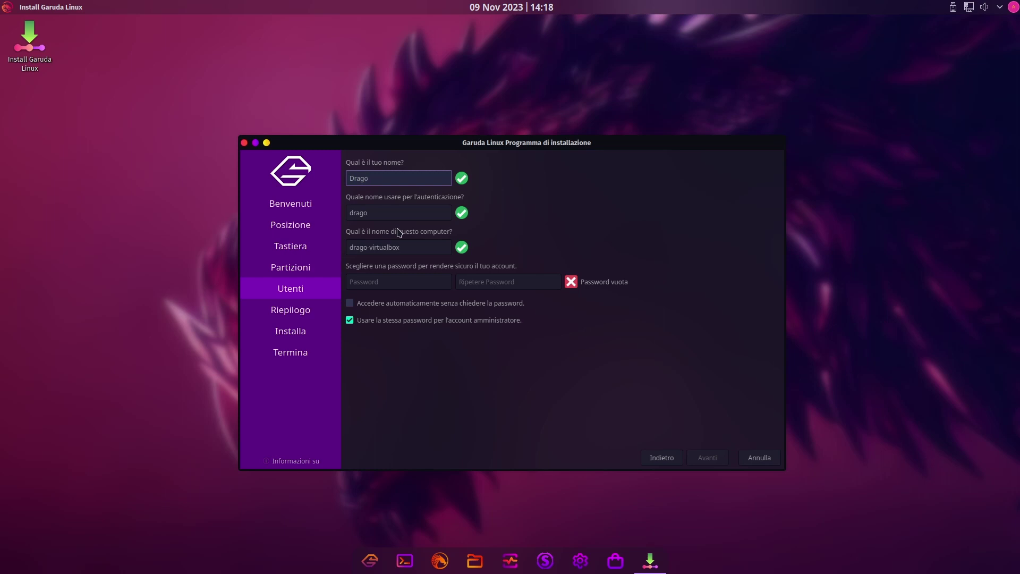
{"action": "left_click", "coordinate": [394, 281]}
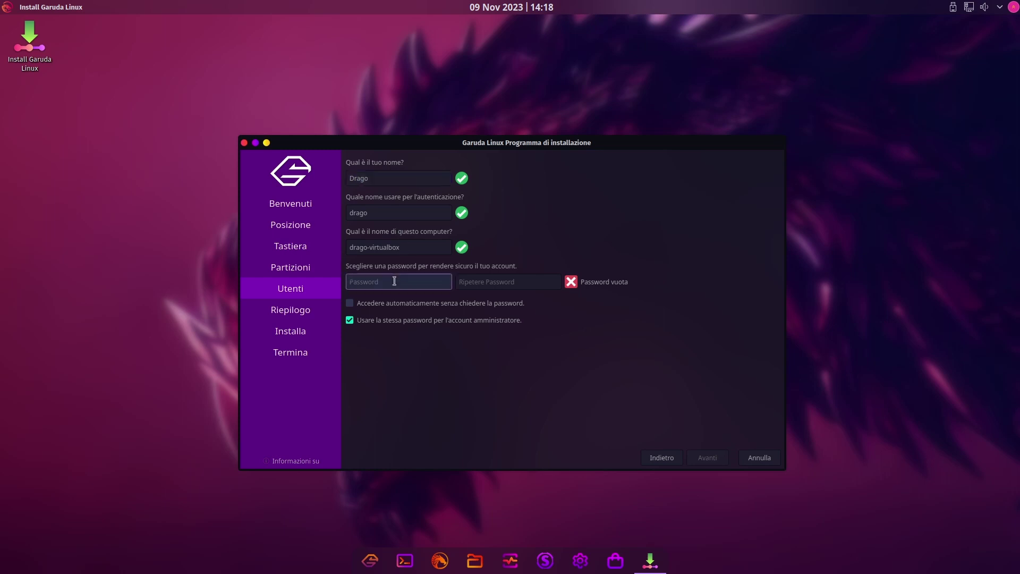
{"action": "type", "text": "•"}
{"action": "left_click", "coordinate": [527, 284]}
{"action": "type", "text": "•"}
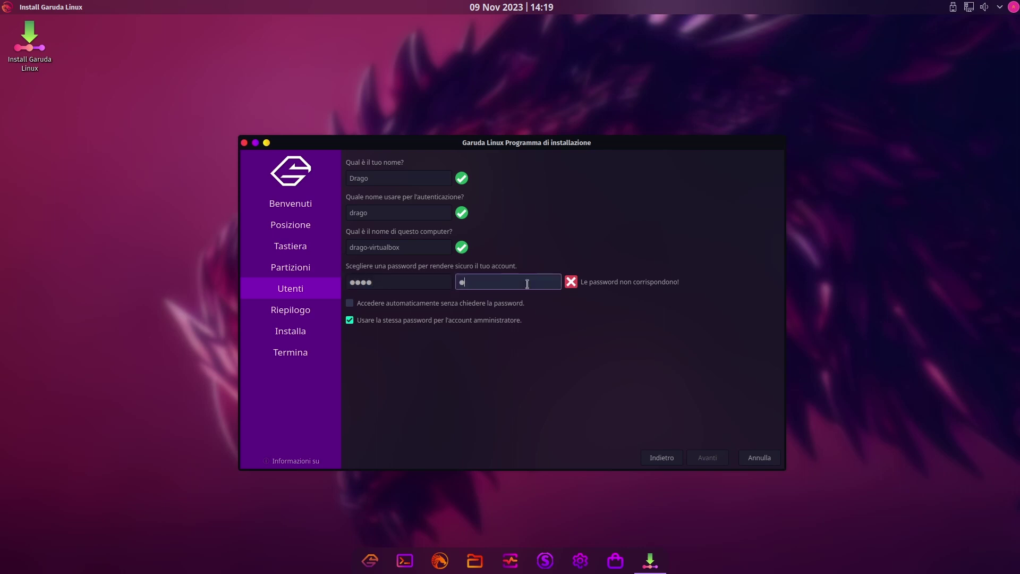
{"action": "type", "text": "•••"}
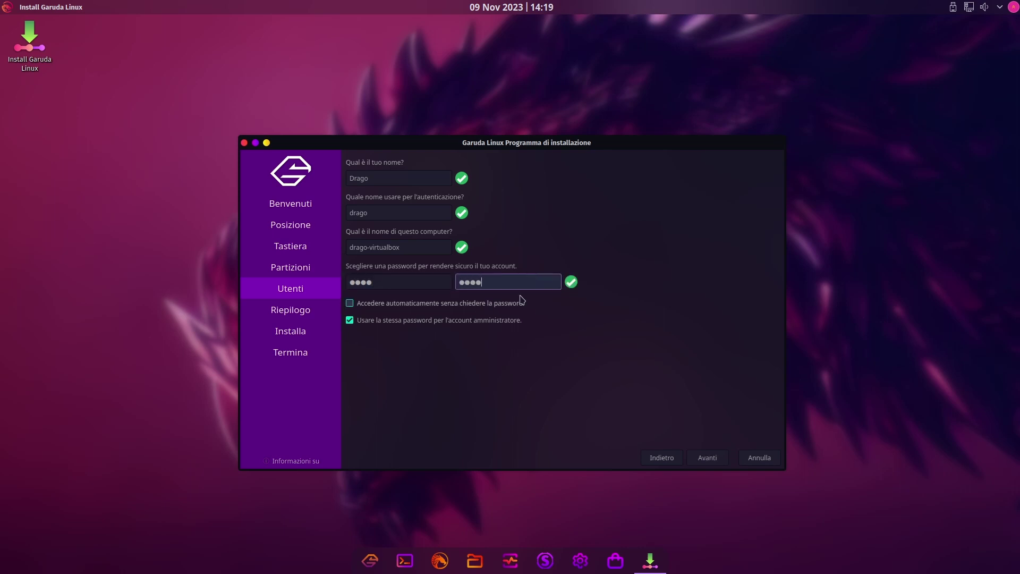
{"action": "left_click", "coordinate": [727, 461]}
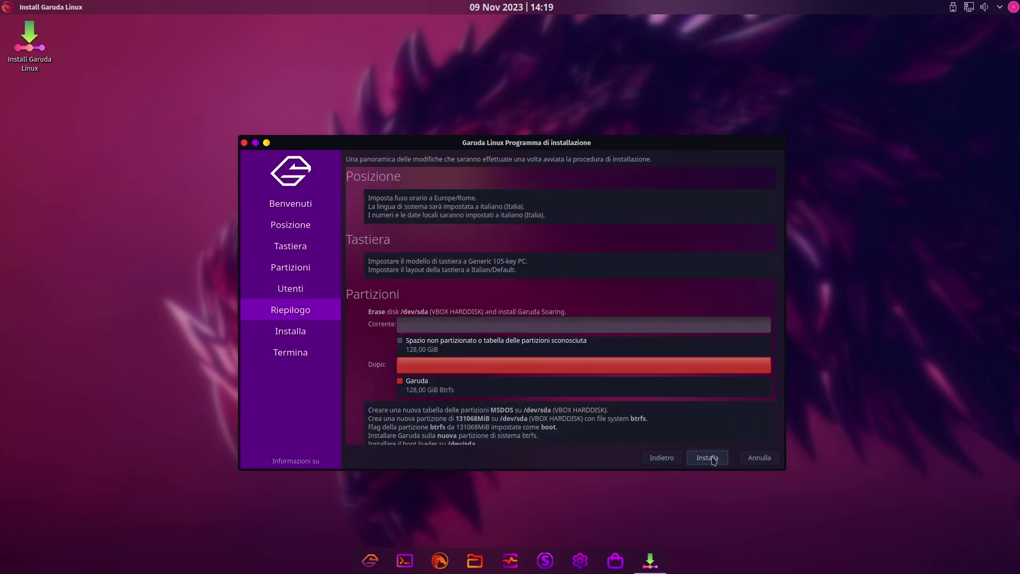
Review the installation summary and start installing Garuda Linux, confirming the disk changes.
{"action": "scroll", "coordinate": [698, 406], "scroll_direction": "down", "scroll_amount": 1}
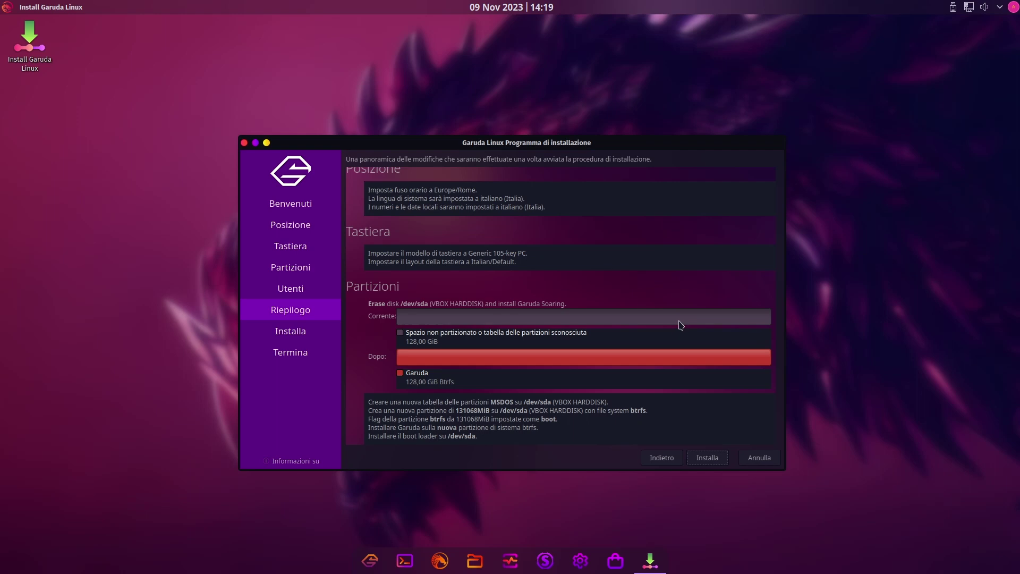
{"action": "left_click", "coordinate": [708, 459]}
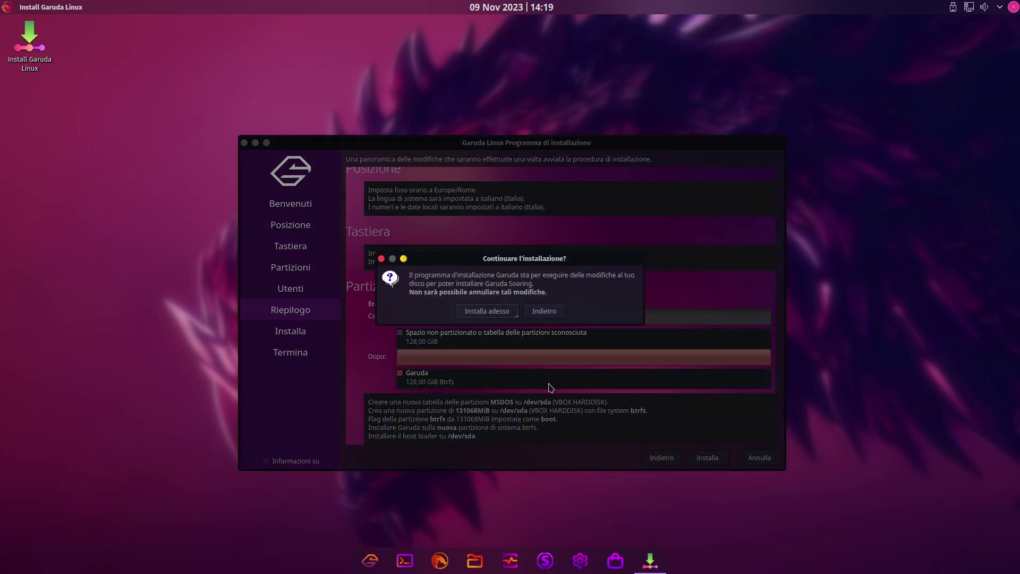
{"action": "left_click", "coordinate": [481, 313]}
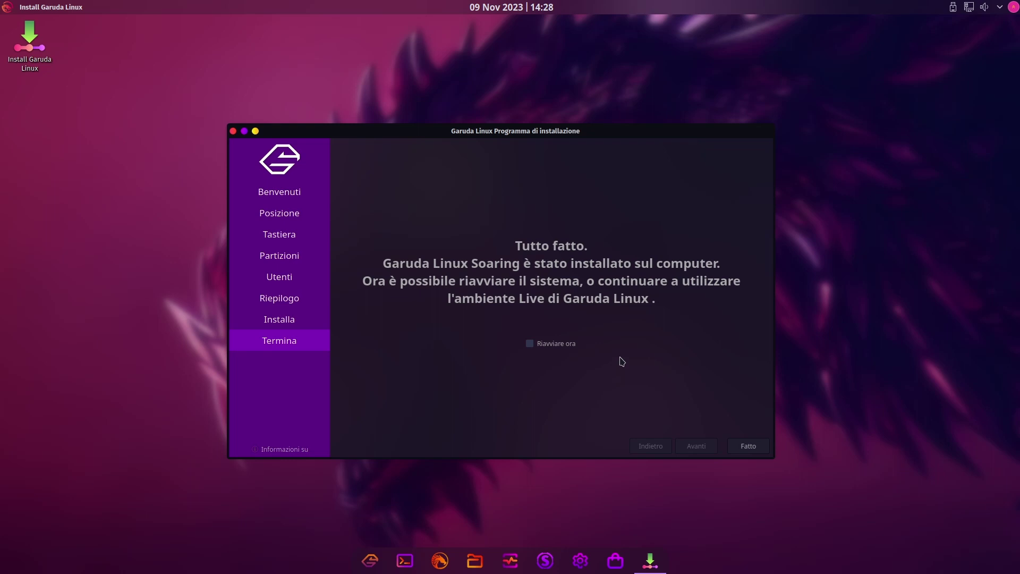
Finish the installer with the option to restart the system immediately enabled.
{"action": "left_click", "coordinate": [549, 349]}
{"action": "left_click_drag", "start_coordinate": [696, 136], "coordinate": [743, 147]}
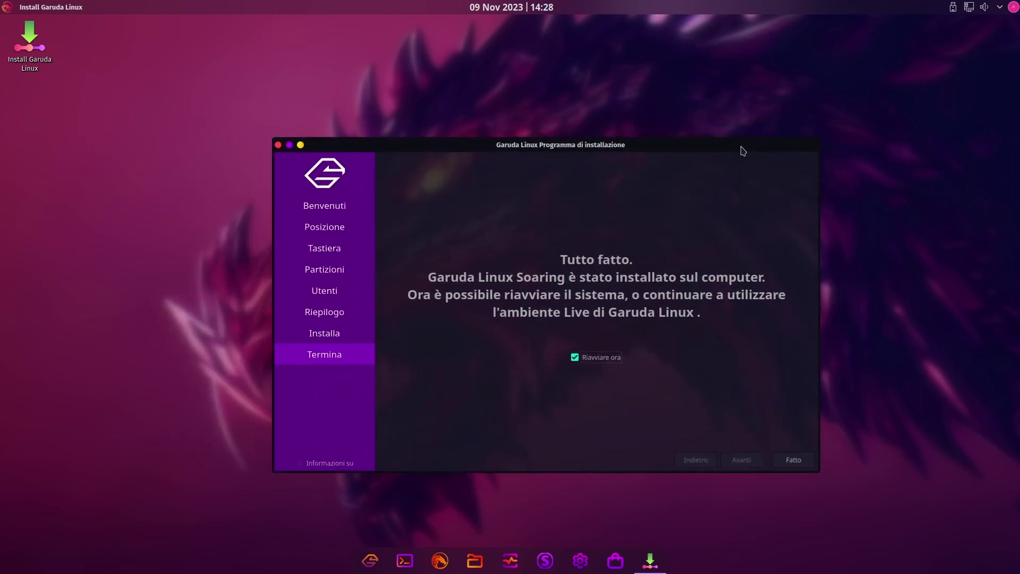
{"action": "left_click", "coordinate": [800, 463]}
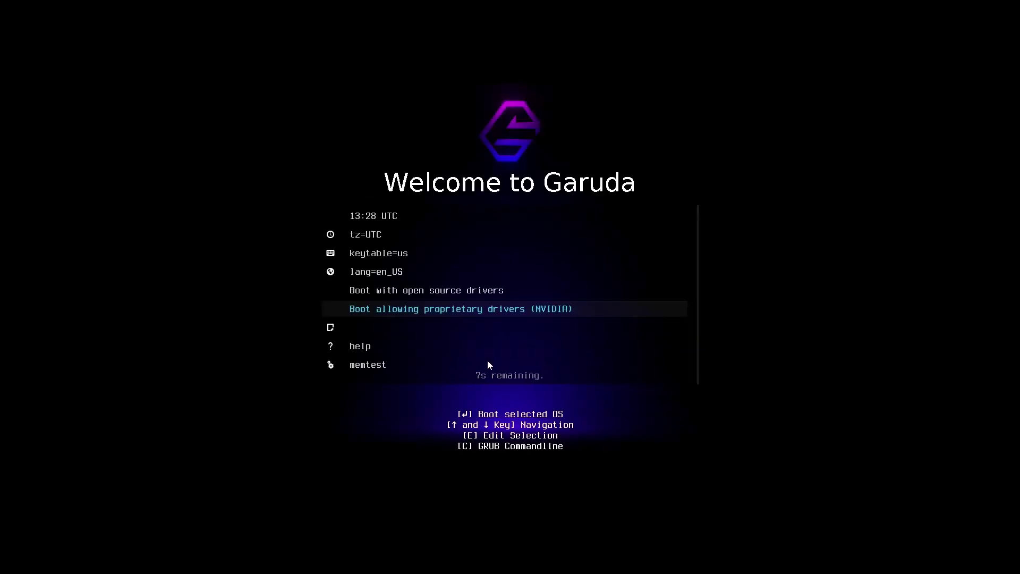
Leave full-screen mode, remove the Garuda ISO from the virtual optical drive and reset the virtual machine.
{"action": "key", "text": "ctrl+f"}
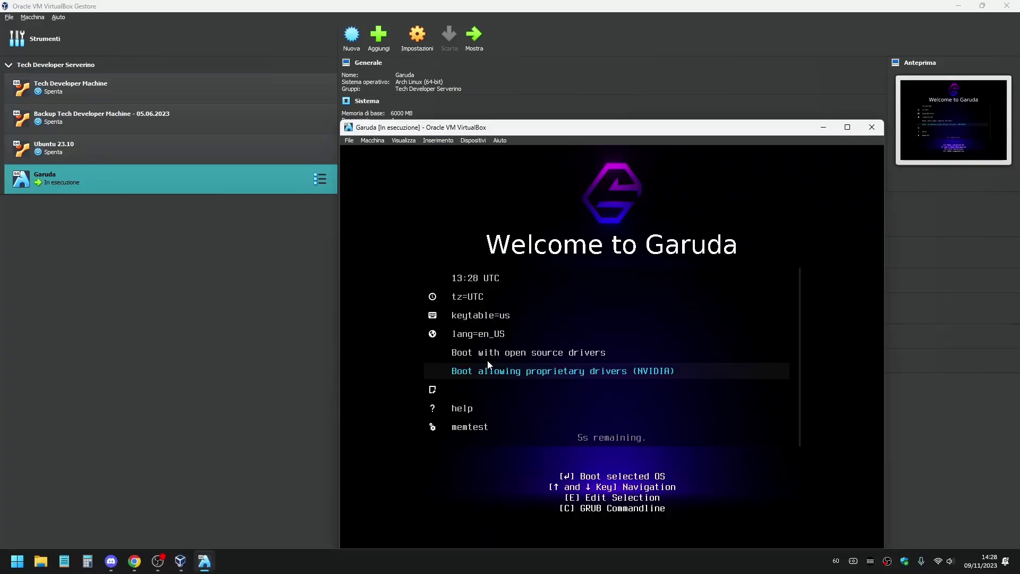
{"action": "left_click", "coordinate": [473, 140]}
{"action": "mouse_move", "coordinate": [483, 155]}
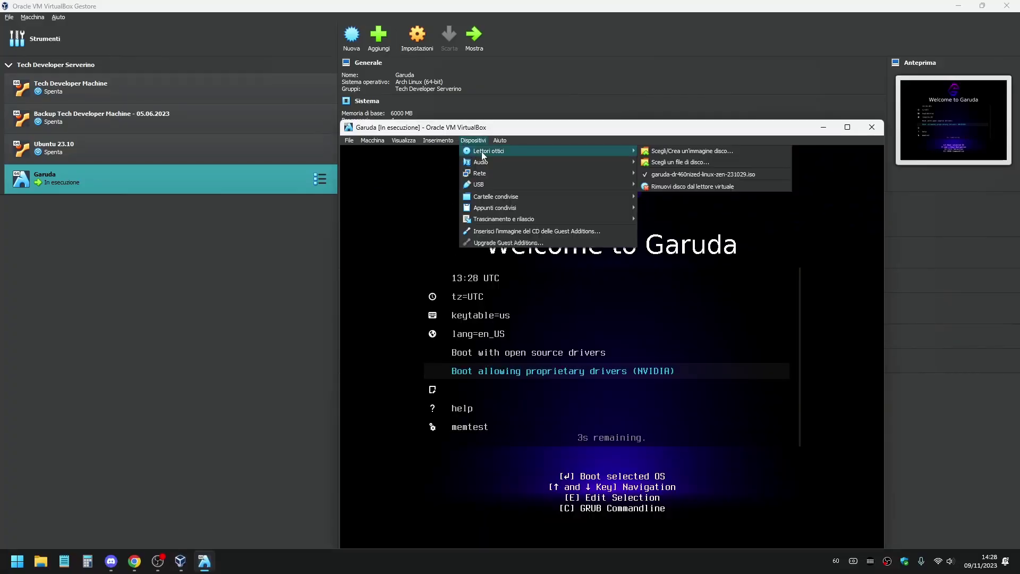
{"action": "left_click", "coordinate": [661, 186]}
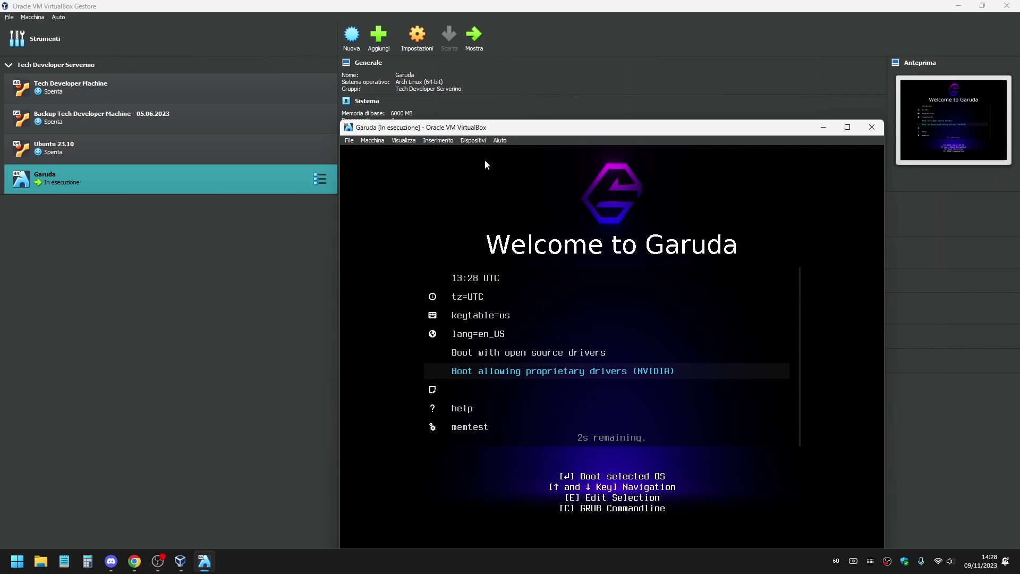
{"action": "left_click", "coordinate": [379, 141]}
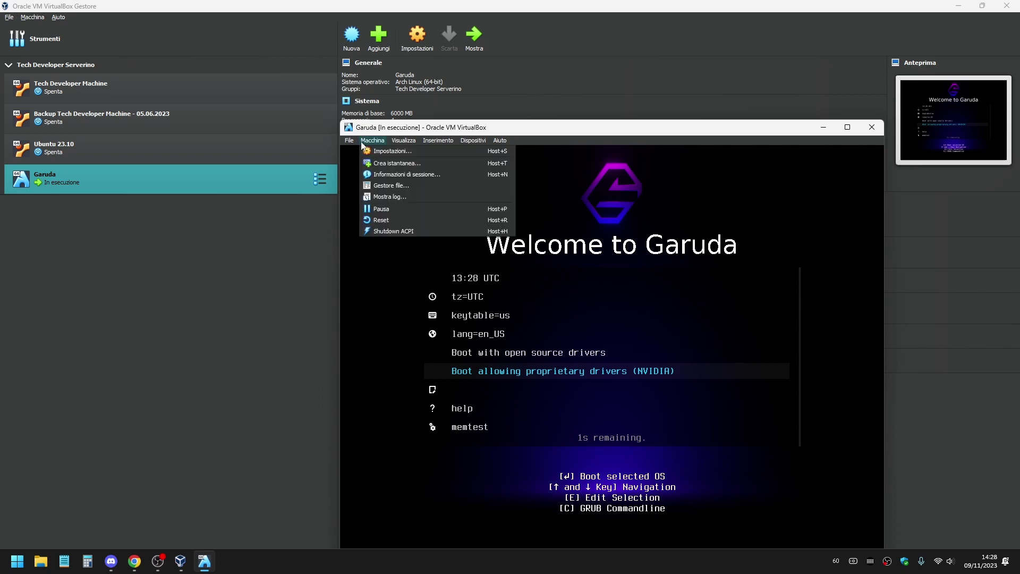
{"action": "left_click", "coordinate": [386, 219]}
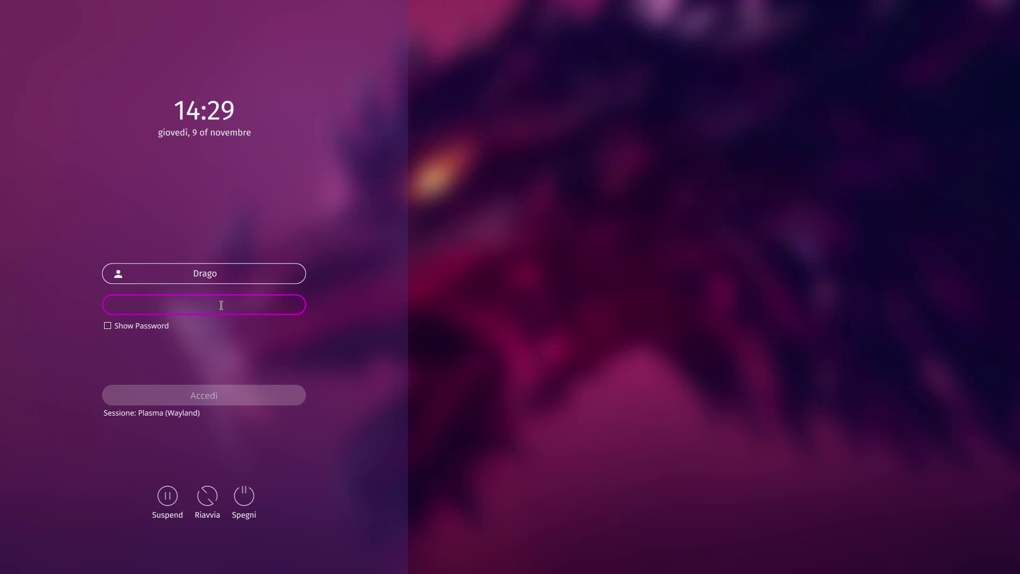
Enter the account password, choose the Plasma (Wayland) session and log in to the installed system.
{"action": "type", "text": "a"}
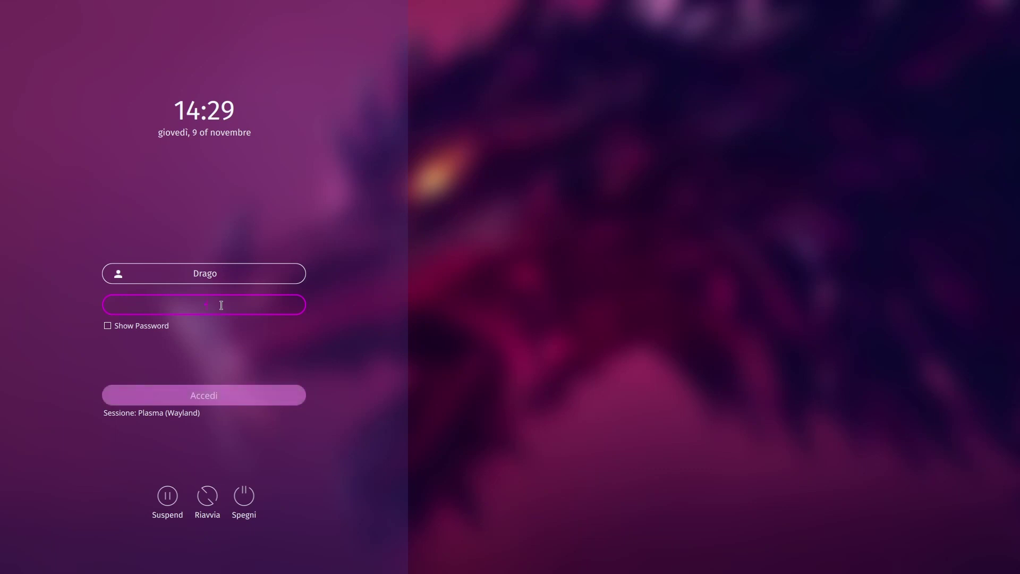
{"action": "left_click", "coordinate": [170, 415]}
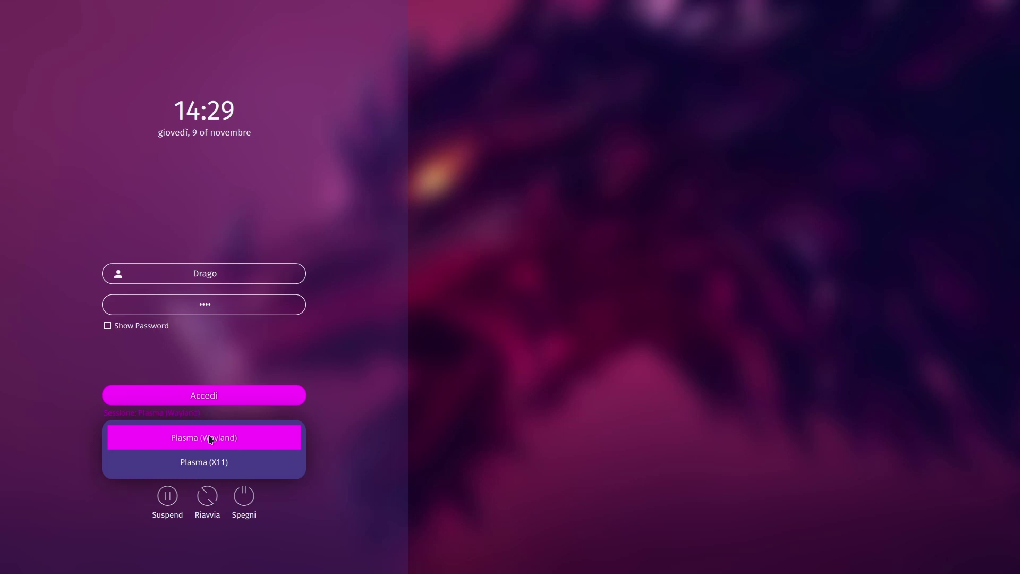
{"action": "left_click", "coordinate": [239, 439]}
{"action": "left_click", "coordinate": [217, 401]}
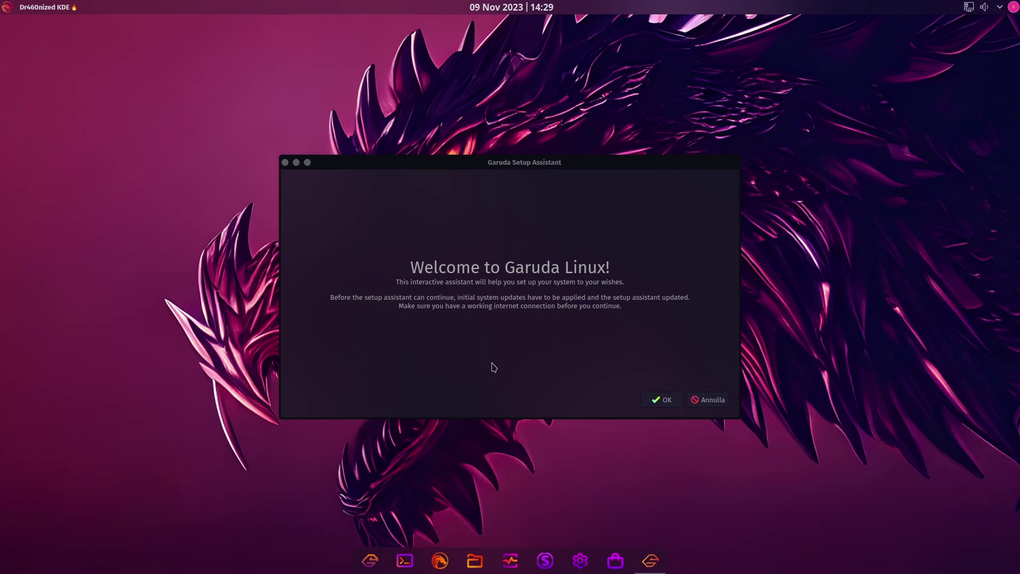
Try to run the setup assistant's initial system update, entering the account password for sudo, and exit the update terminal.
{"action": "left_click", "coordinate": [661, 400]}
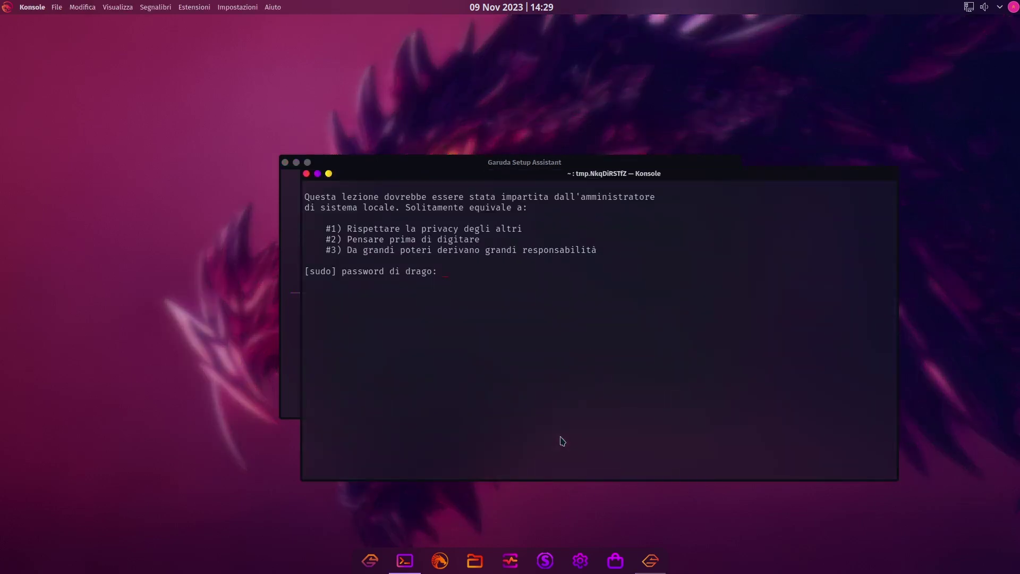
{"action": "type", "text": "****"}
{"action": "key", "text": "Return"}
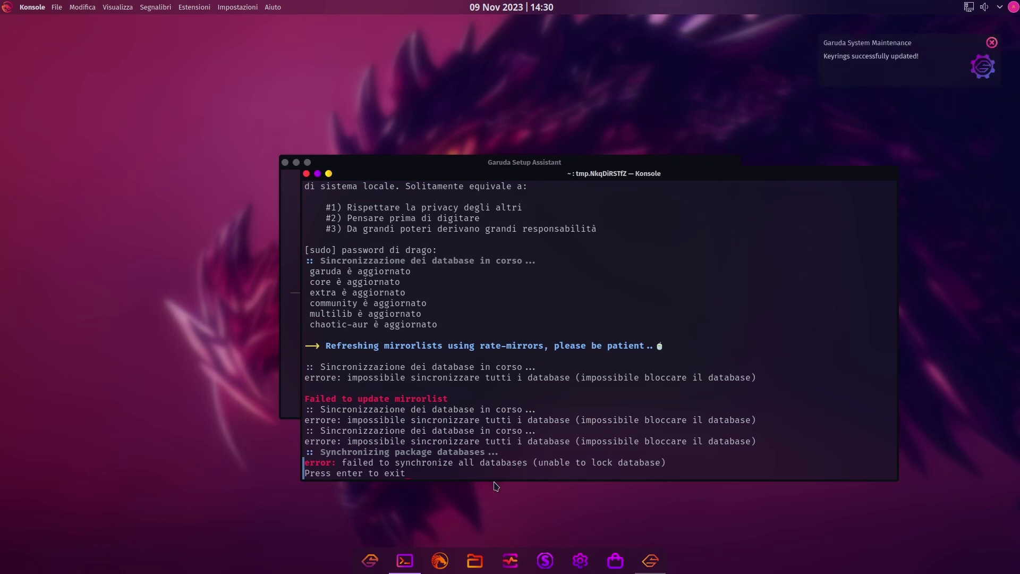
{"action": "key", "text": "Return"}
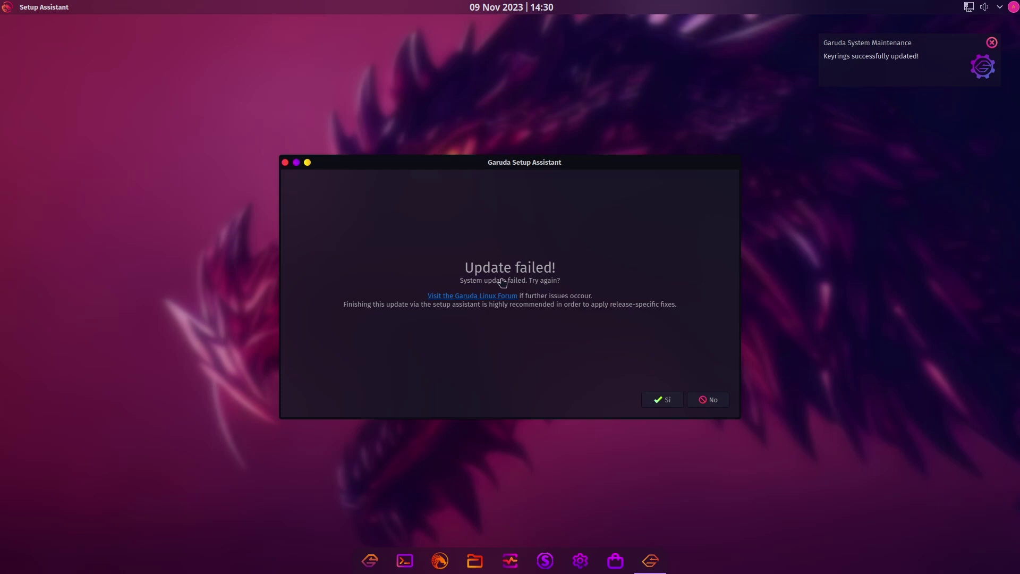
Retry the setup assistant's system update, entering the account password for sudo, and check its progress.
{"action": "left_click", "coordinate": [659, 401]}
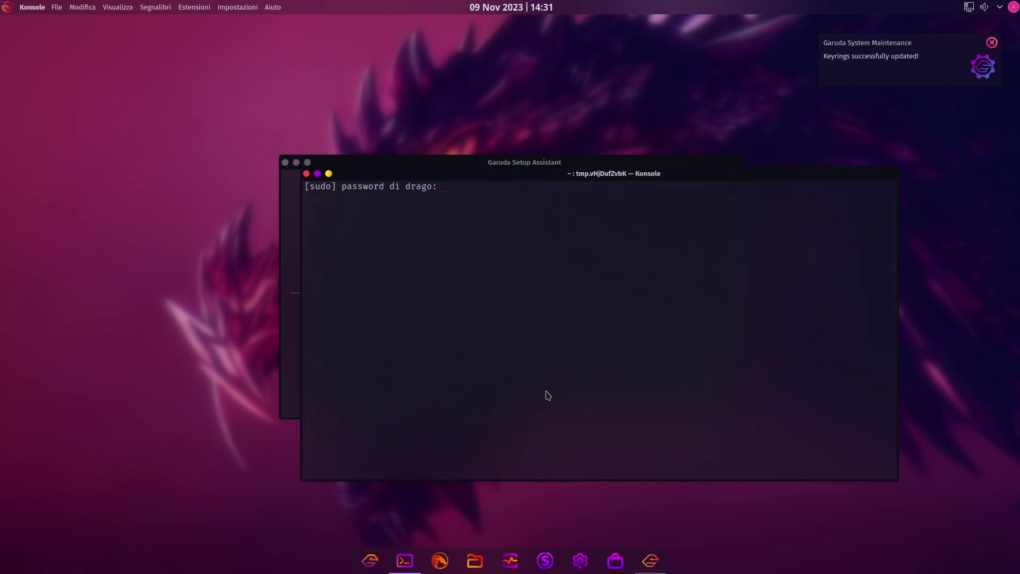
{"action": "type", "text": "**"}
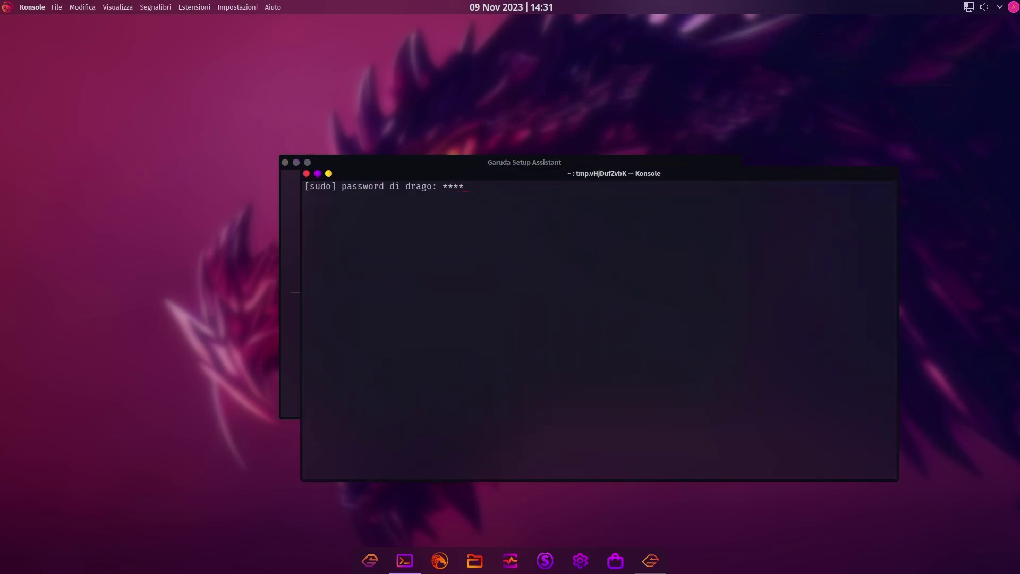
{"action": "key", "text": "Return"}
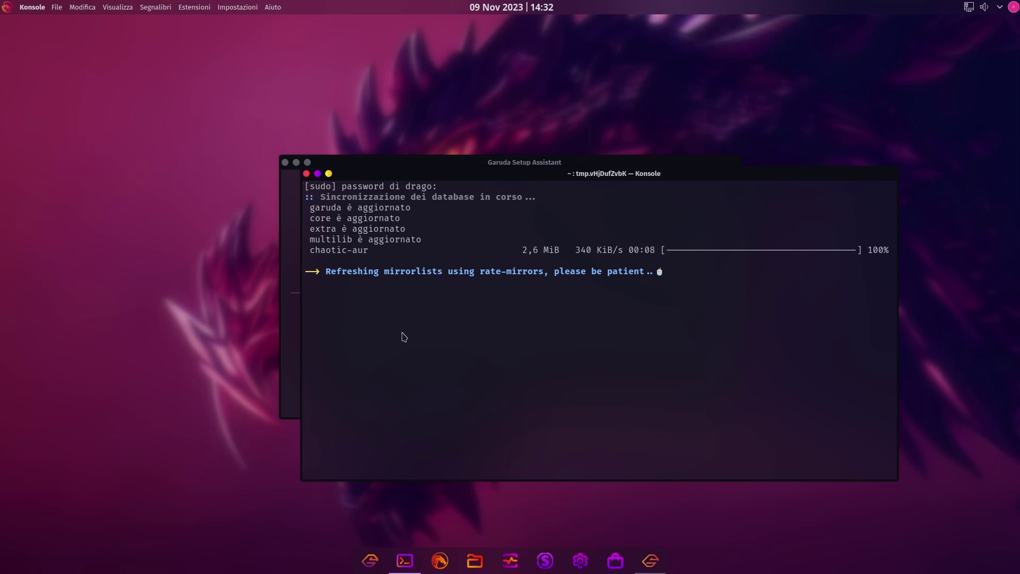
{"action": "left_click", "coordinate": [299, 325]}
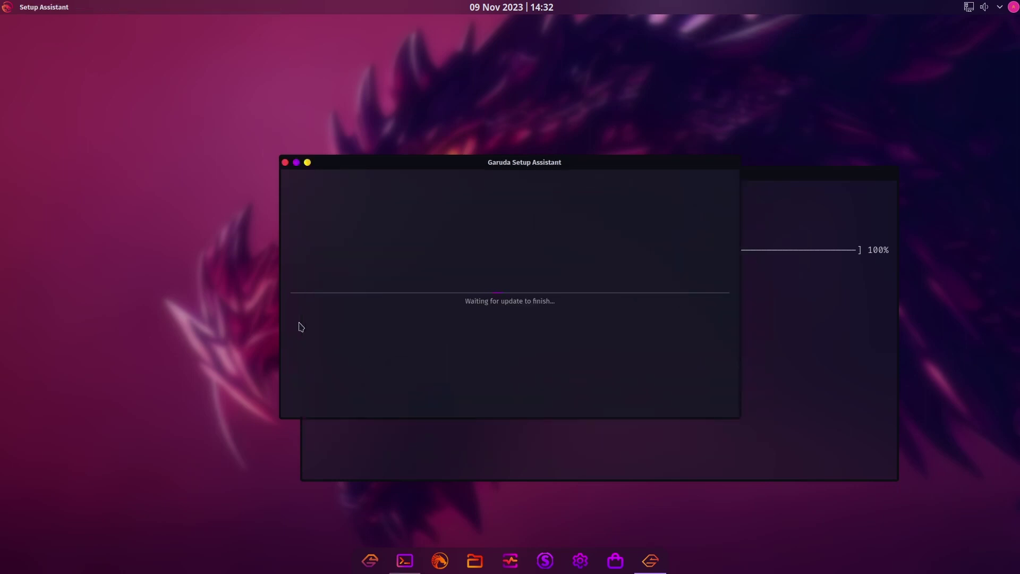
{"action": "left_click", "coordinate": [766, 391]}
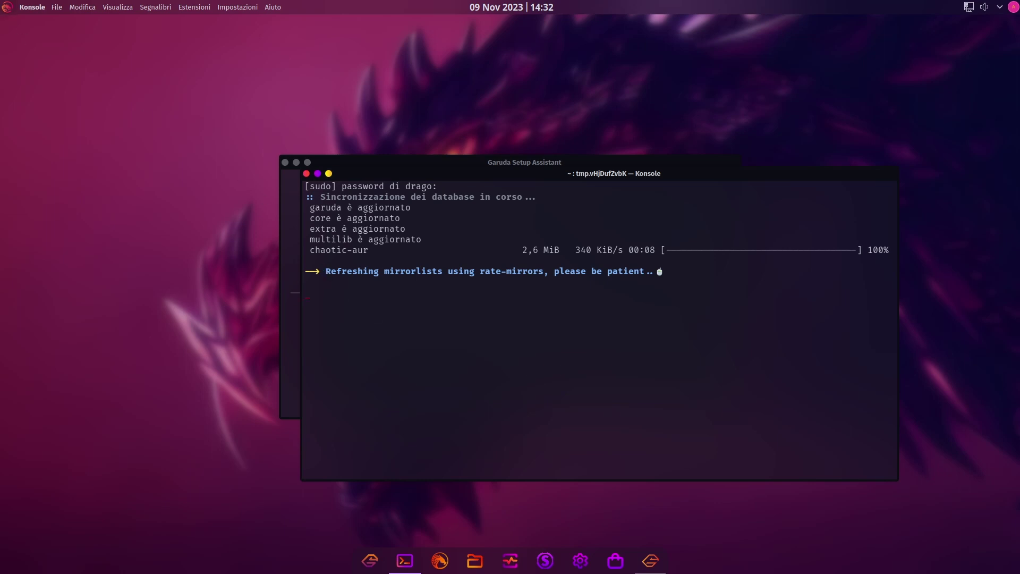
Close the update terminal window and decline another update attempt in the setup assistant.
{"action": "left_click", "coordinate": [57, 7]}
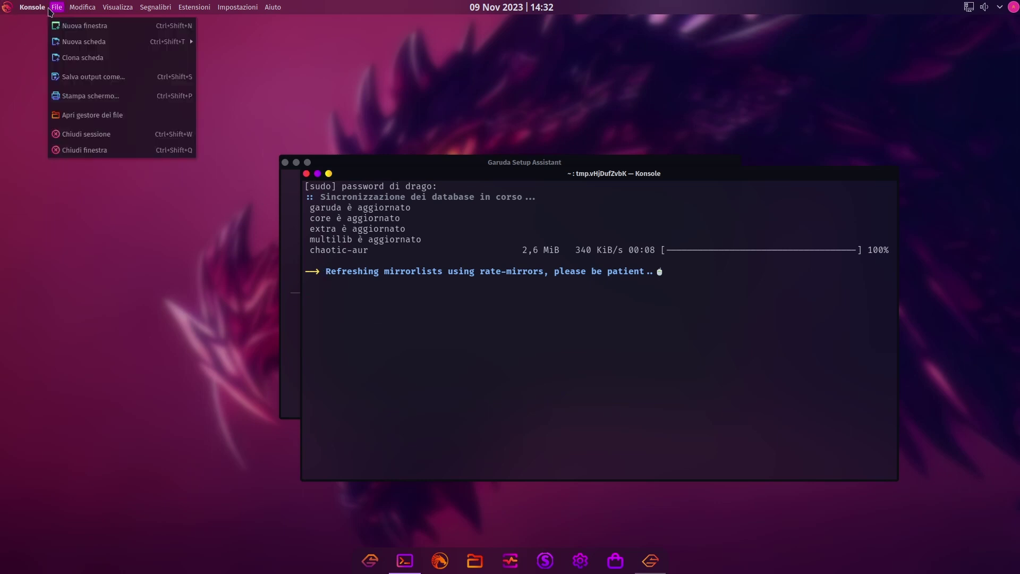
{"action": "left_click", "coordinate": [92, 151]}
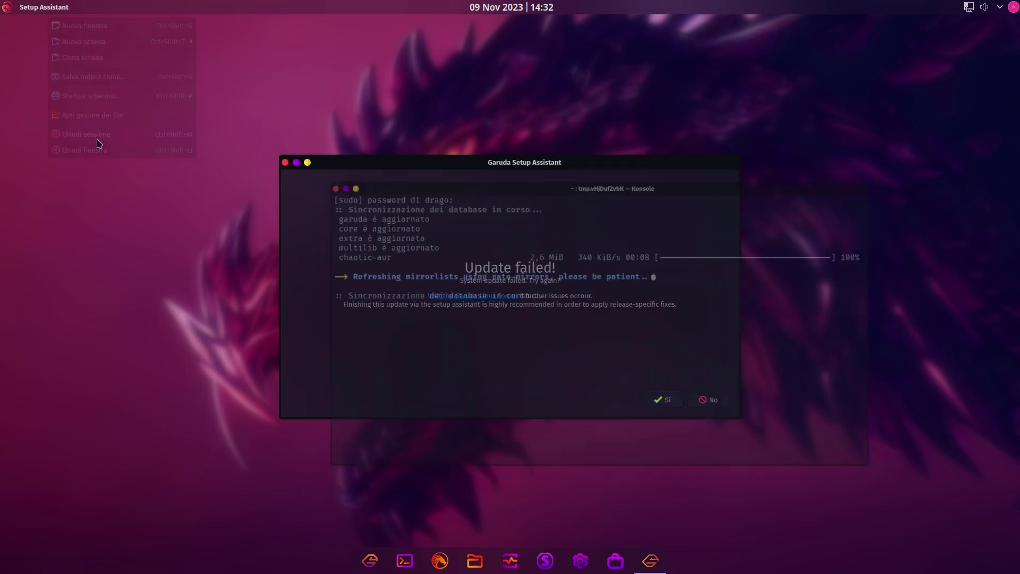
{"action": "left_click", "coordinate": [699, 410]}
{"action": "left_click", "coordinate": [713, 406]}
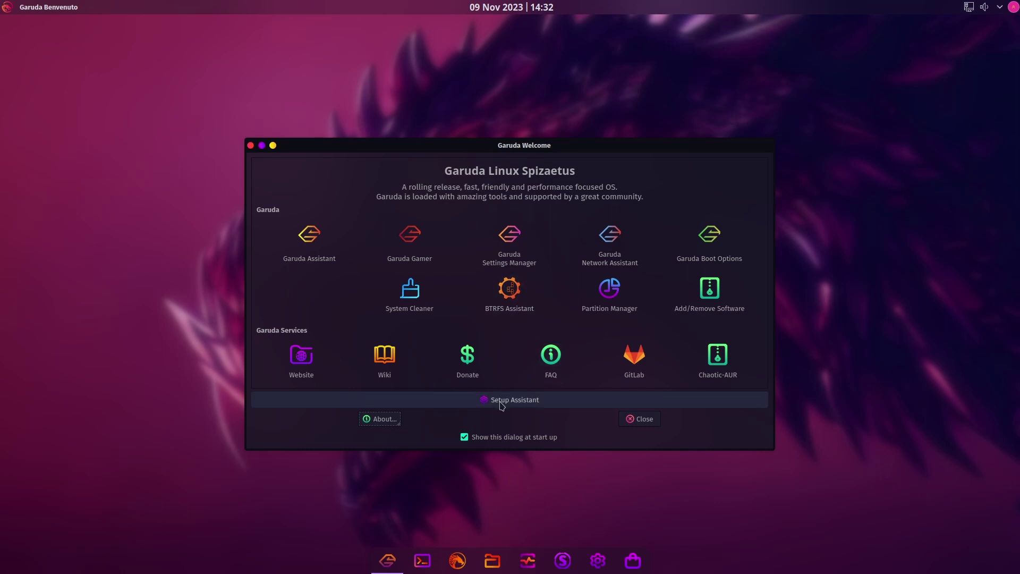
Install the System Cleaner tool from Garuda Welcome, authenticating with the account password, and exit the installation terminal.
{"action": "scroll", "coordinate": [510, 340], "scroll_direction": "down", "scroll_amount": 2}
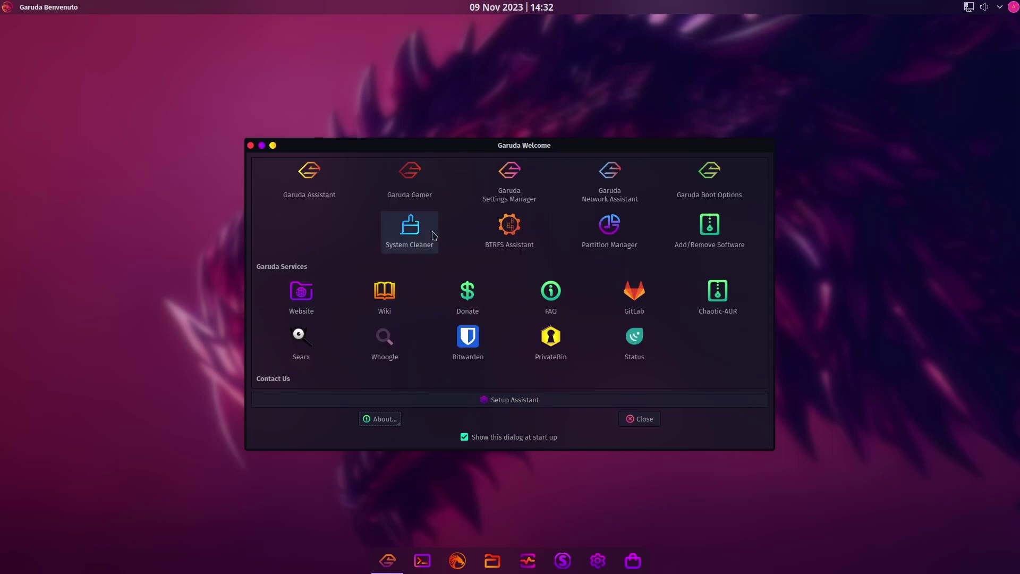
{"action": "scroll", "coordinate": [436, 239], "scroll_direction": "up", "scroll_amount": 2}
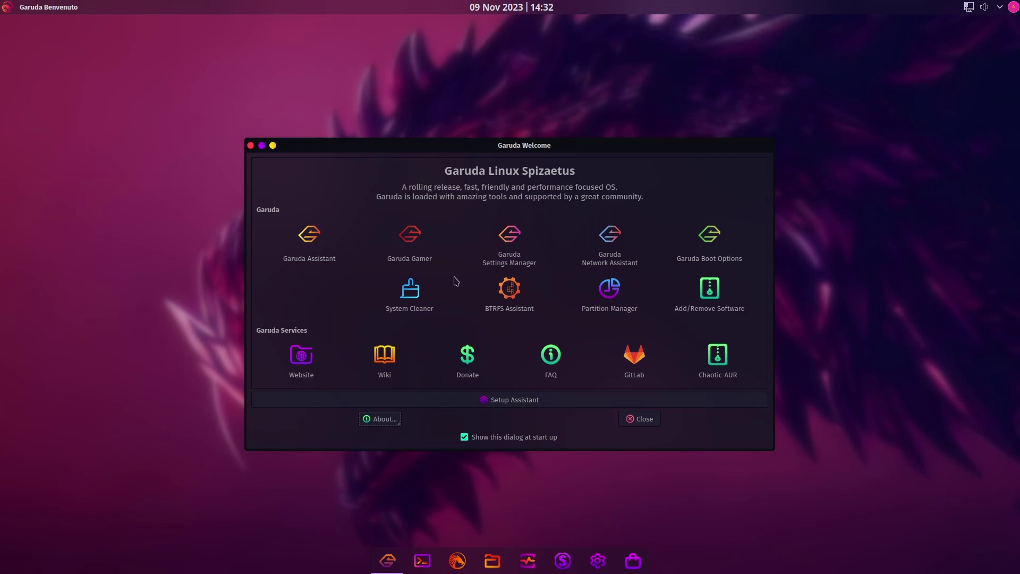
{"action": "left_click", "coordinate": [411, 307]}
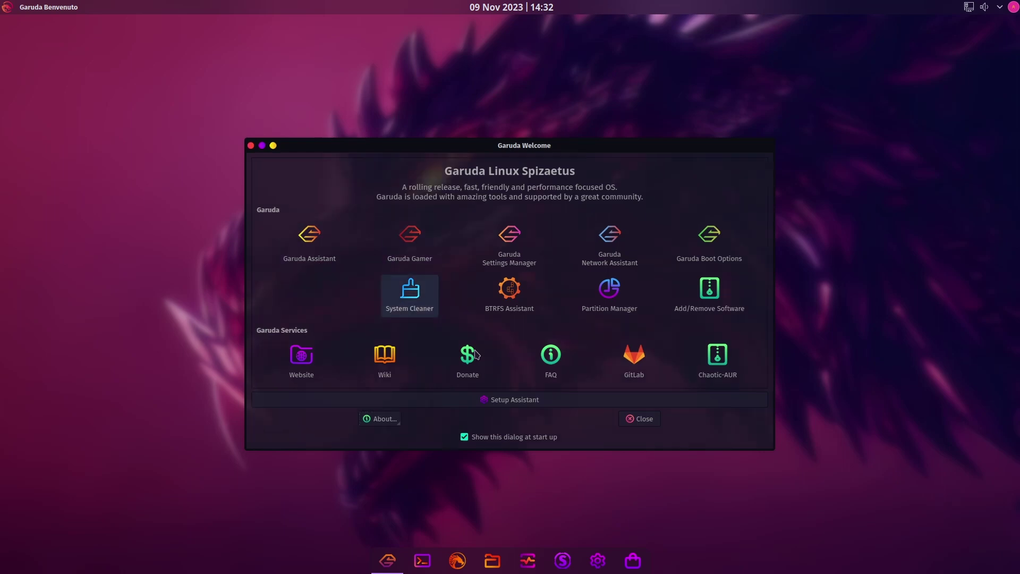
{"action": "type", "text": "*"}
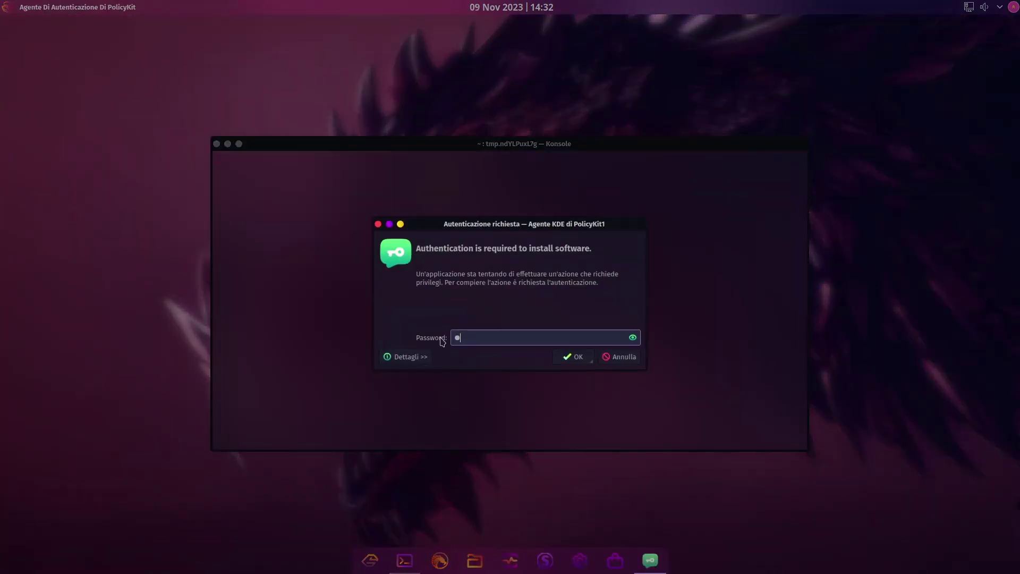
{"action": "type", "text": "*****"}
{"action": "key", "text": "Return"}
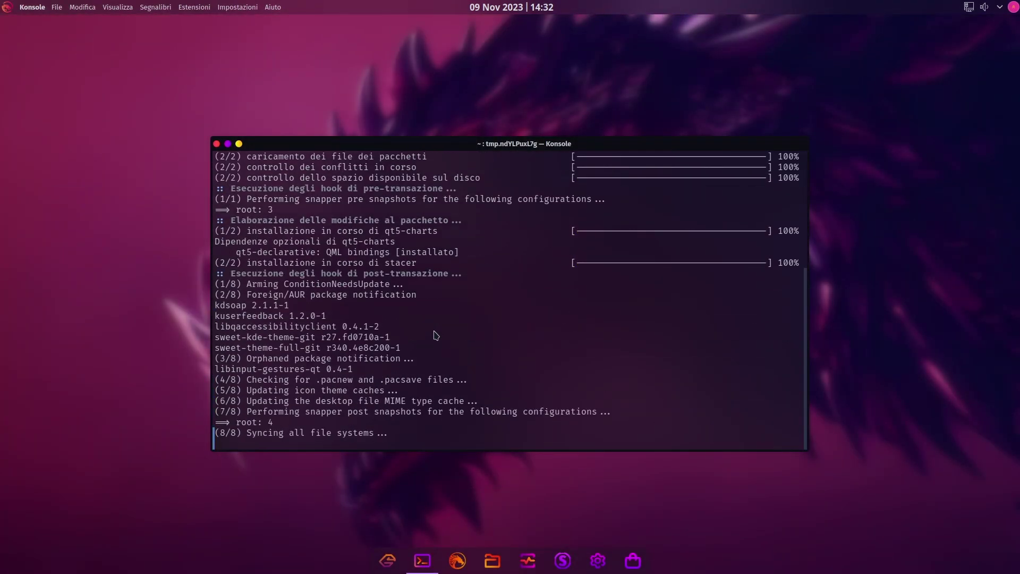
{"action": "key", "text": "Return"}
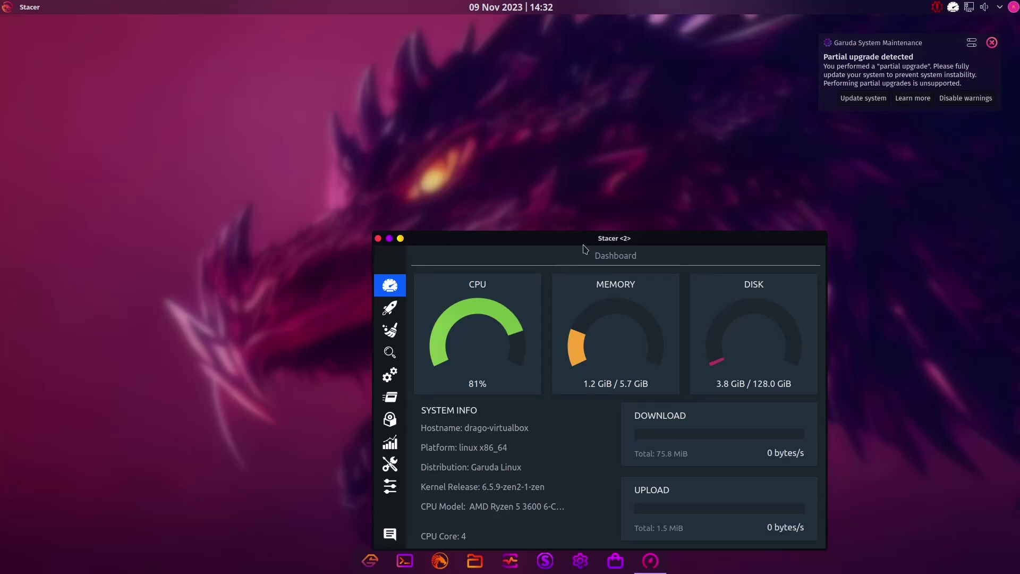
Scan the system with Stacer's System Cleaner, with all cleaning categories selected.
{"action": "left_click", "coordinate": [320, 204]}
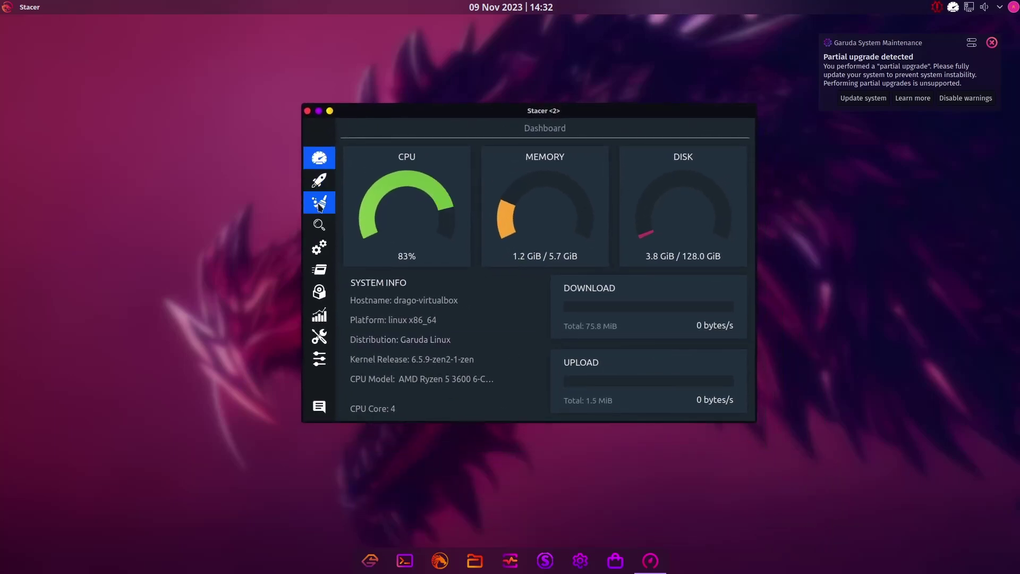
{"action": "left_click", "coordinate": [519, 392]}
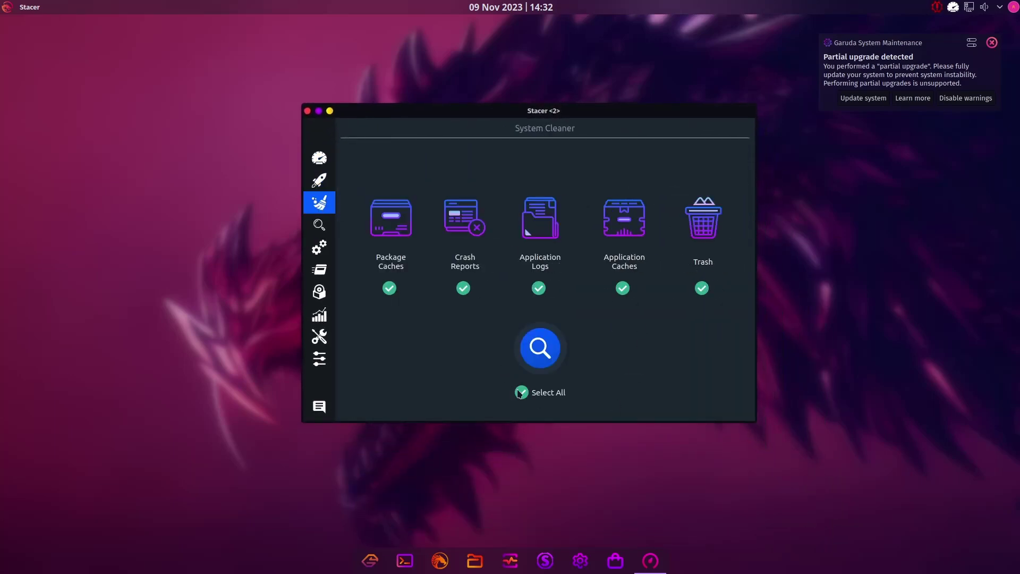
{"action": "left_click", "coordinate": [558, 343]}
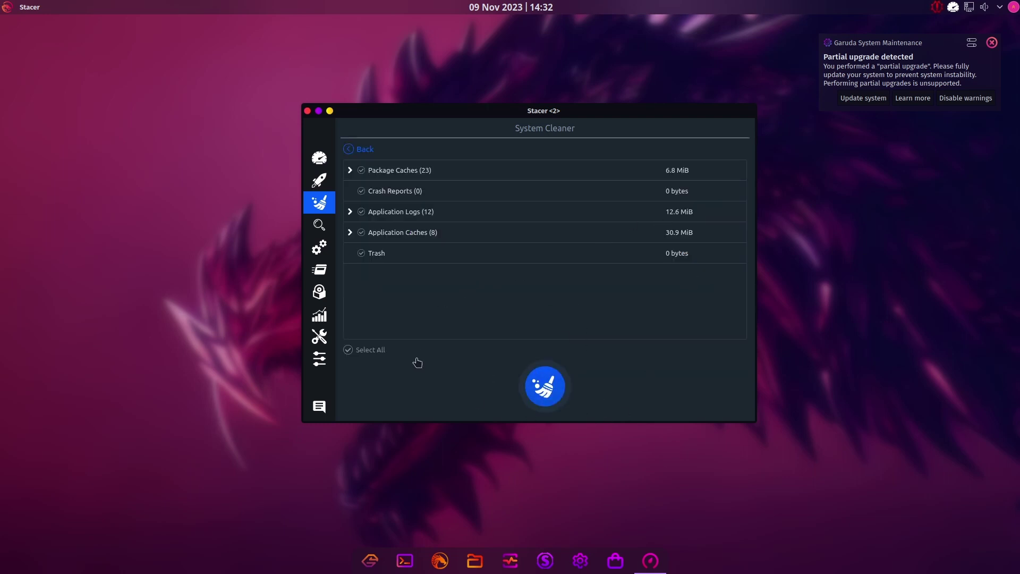
Clean all scanned categories, authenticating with the account password, and close the Stacer window while keeping it in the system tray.
{"action": "left_click", "coordinate": [365, 349]}
{"action": "left_click", "coordinate": [532, 389]}
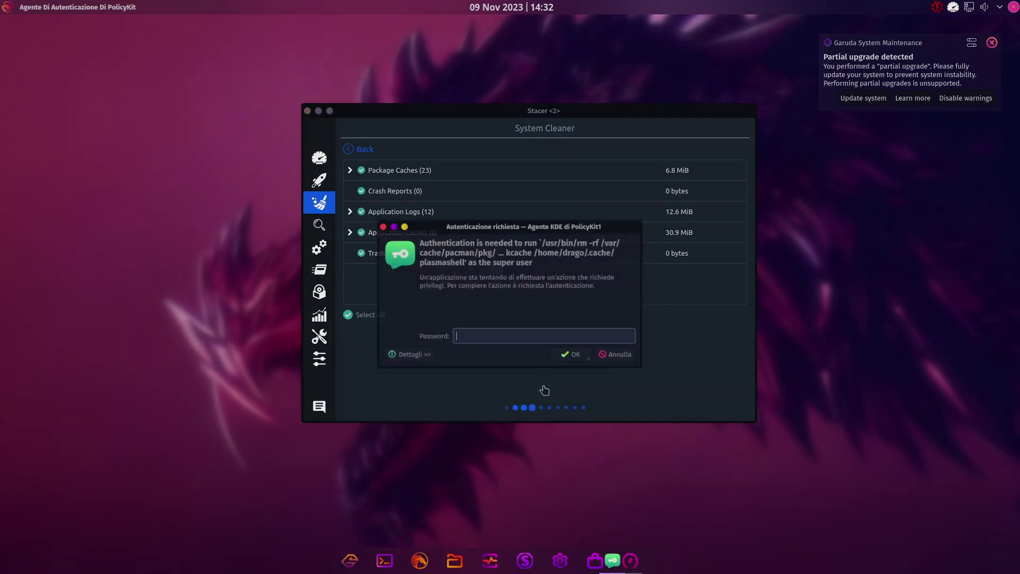
{"action": "type", "text": "••••"}
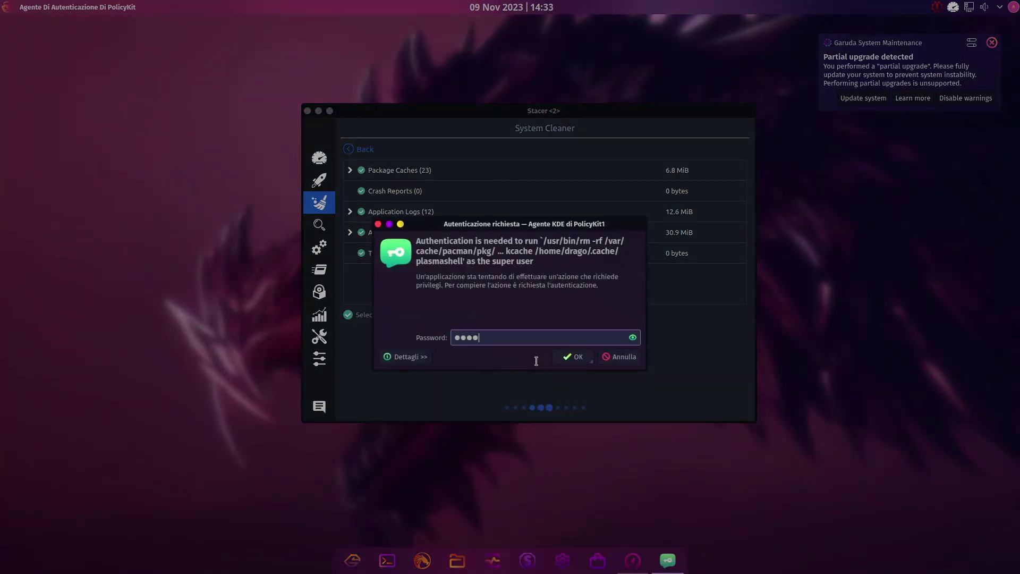
{"action": "key", "text": "Return"}
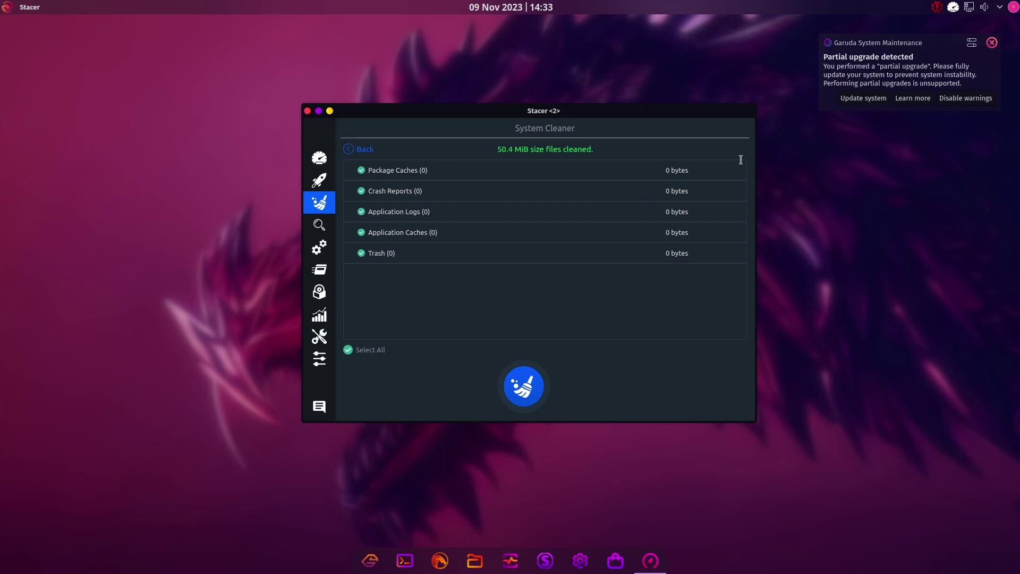
{"action": "left_click", "coordinate": [308, 111]}
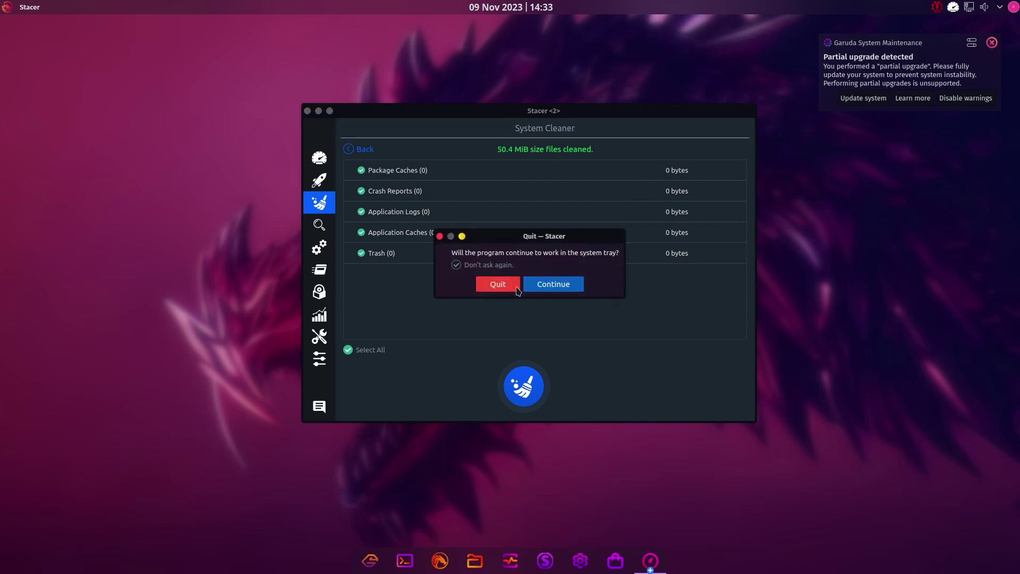
{"action": "left_click", "coordinate": [544, 286]}
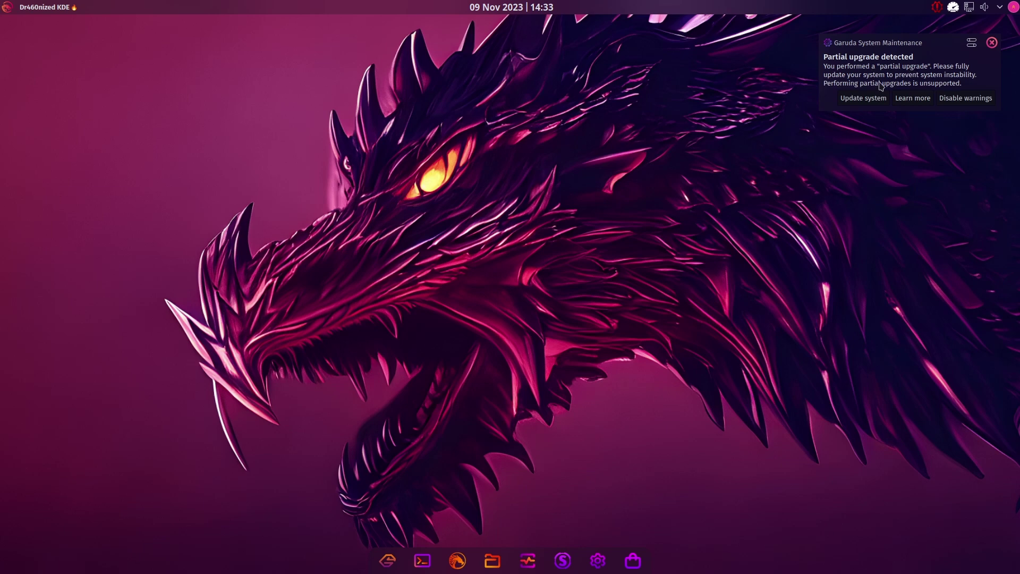
Start the full system update from the partial upgrade notification, entering the account password for sudo.
{"action": "left_click", "coordinate": [863, 99]}
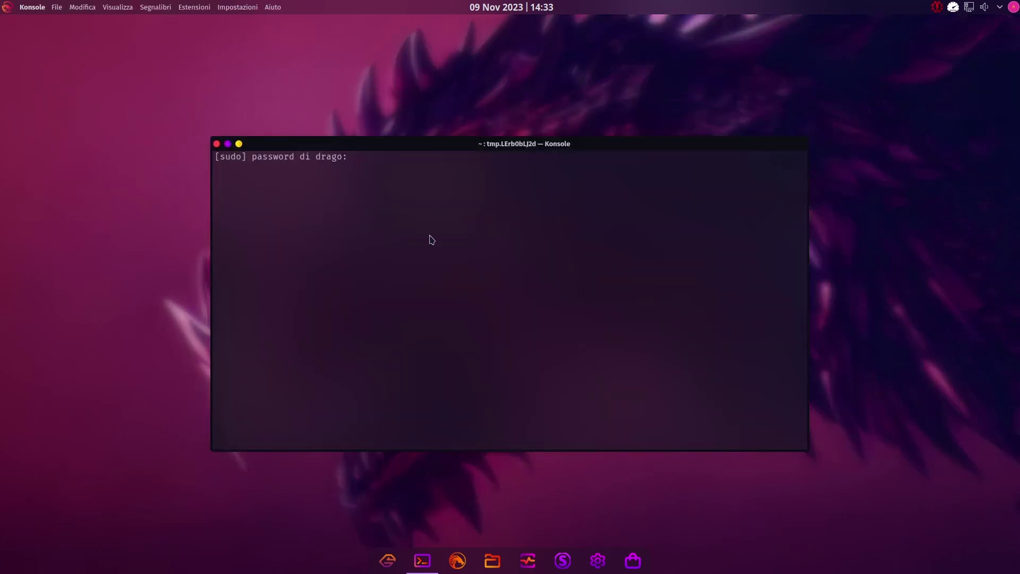
{"action": "type", "text": "****"}
{"action": "key", "text": "Return"}
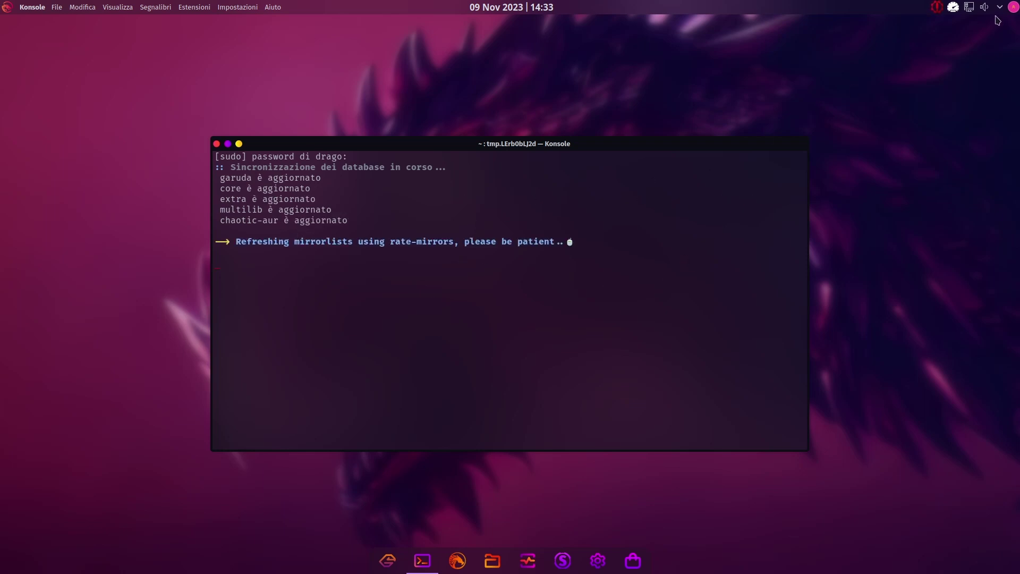
Quit Stacer from the system tray and minimize the Garuda Welcome window to uncover the update terminal.
{"action": "left_click", "coordinate": [953, 8]}
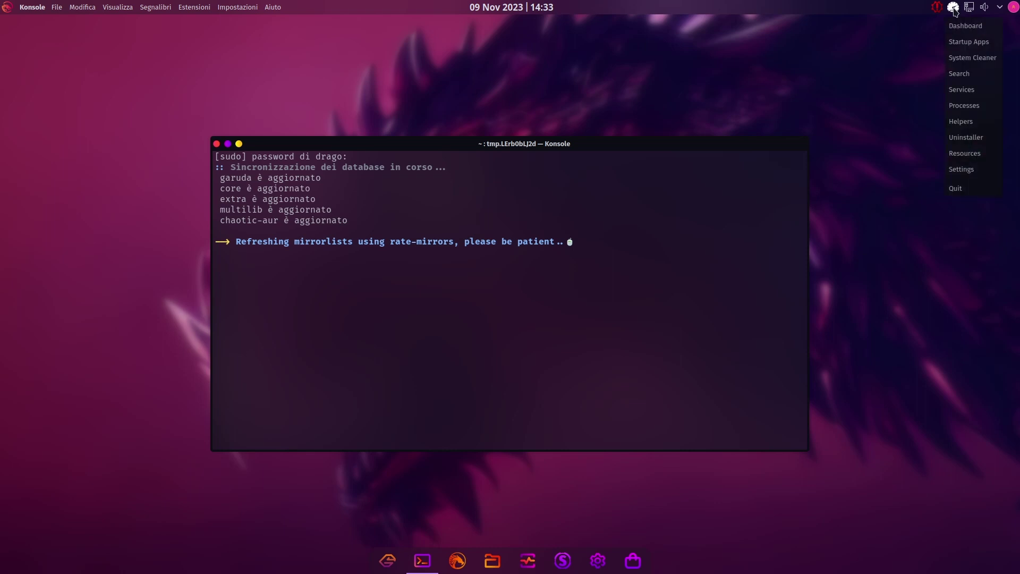
{"action": "left_click", "coordinate": [958, 190]}
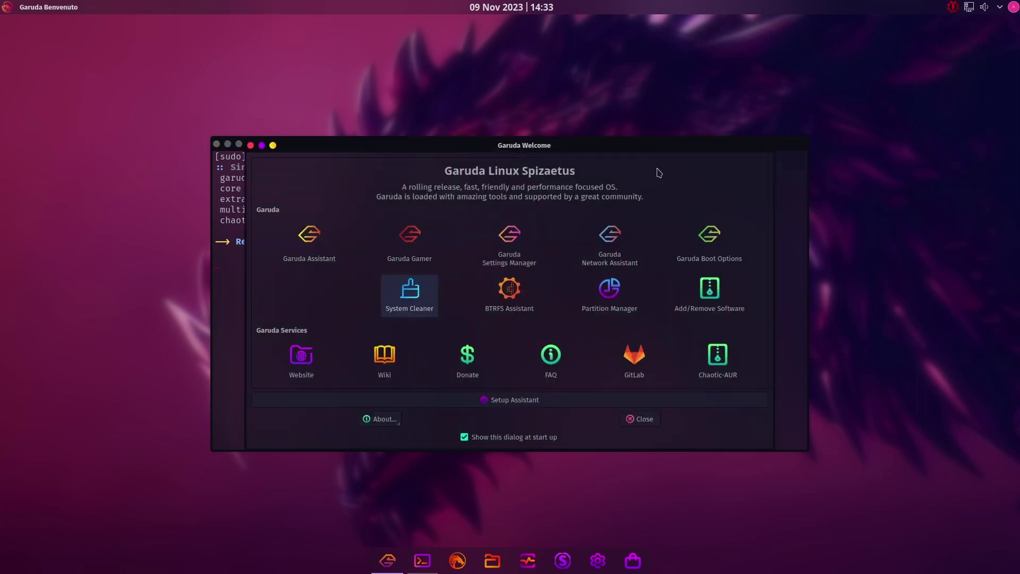
{"action": "left_click_drag", "start_coordinate": [657, 153], "coordinate": [707, 198]}
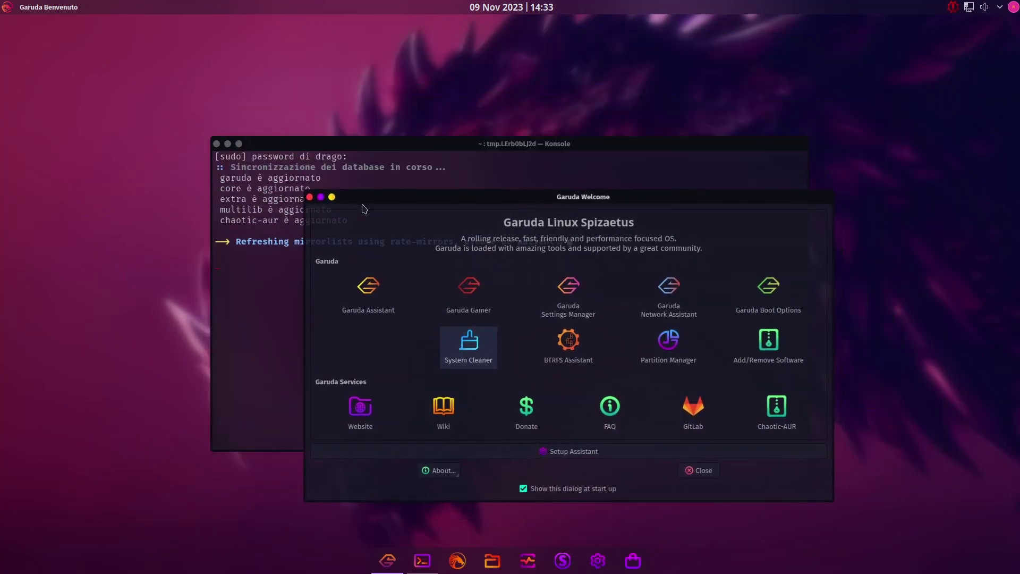
{"action": "left_click", "coordinate": [332, 198]}
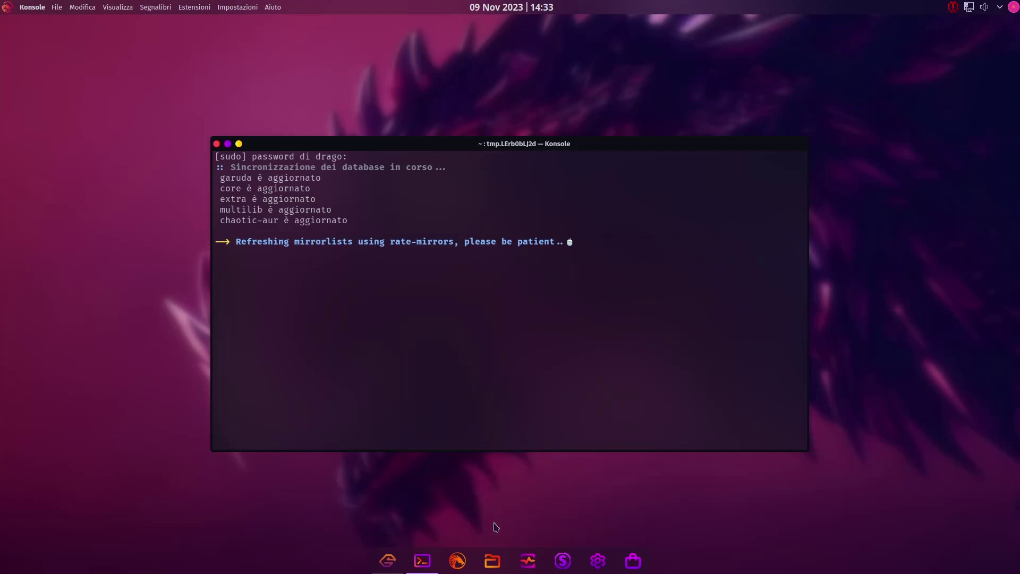
{"action": "mouse_move", "coordinate": [423, 568]}
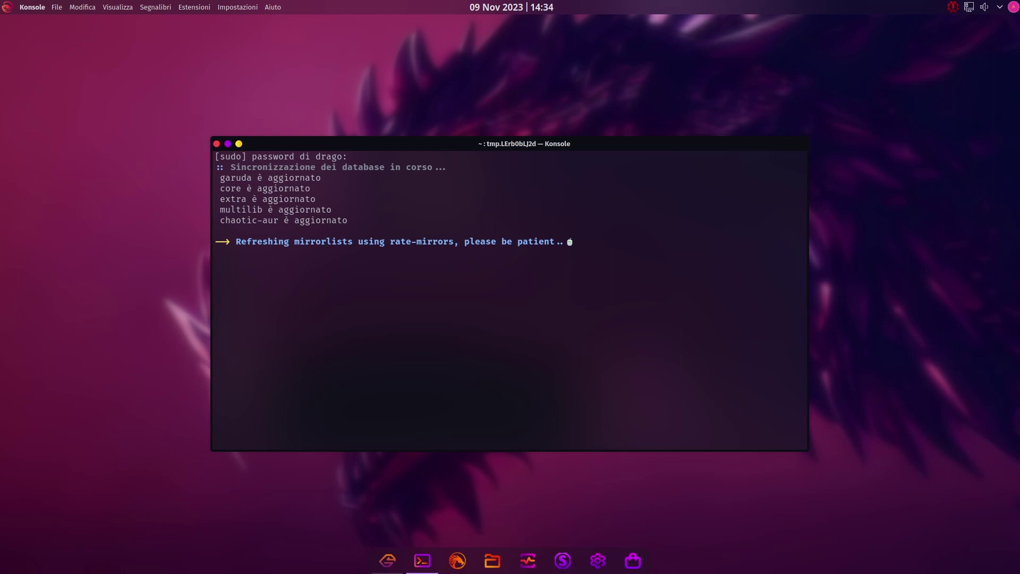
Approve removing the conflicting sweet-theme-full-git package, proceed with the package installation, and minimize the update terminal.
{"action": "left_click", "coordinate": [428, 566]}
{"action": "left_click", "coordinate": [427, 566]}
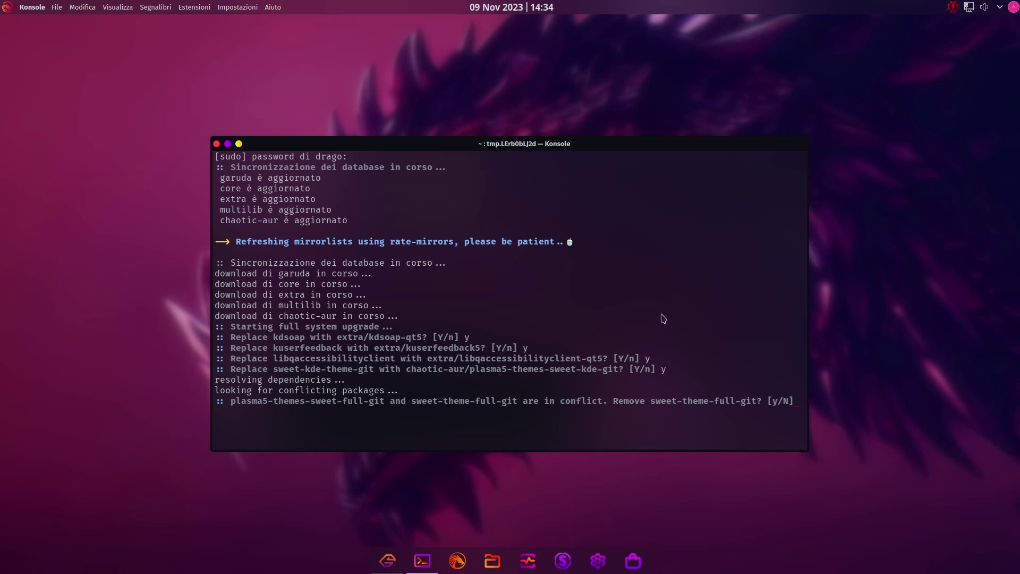
{"action": "key", "text": "Return"}
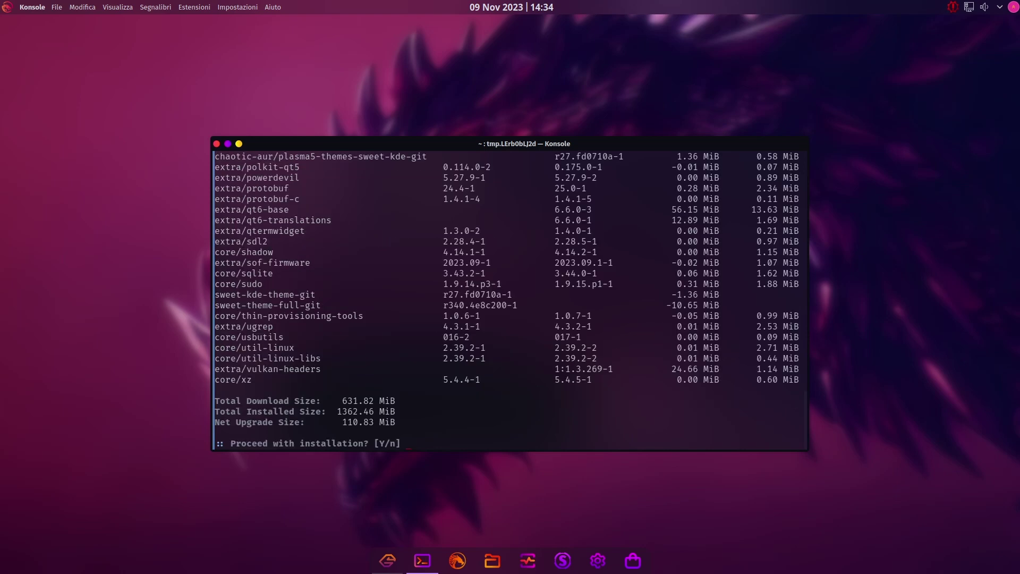
{"action": "type", "text": "y"}
{"action": "key", "text": "Return"}
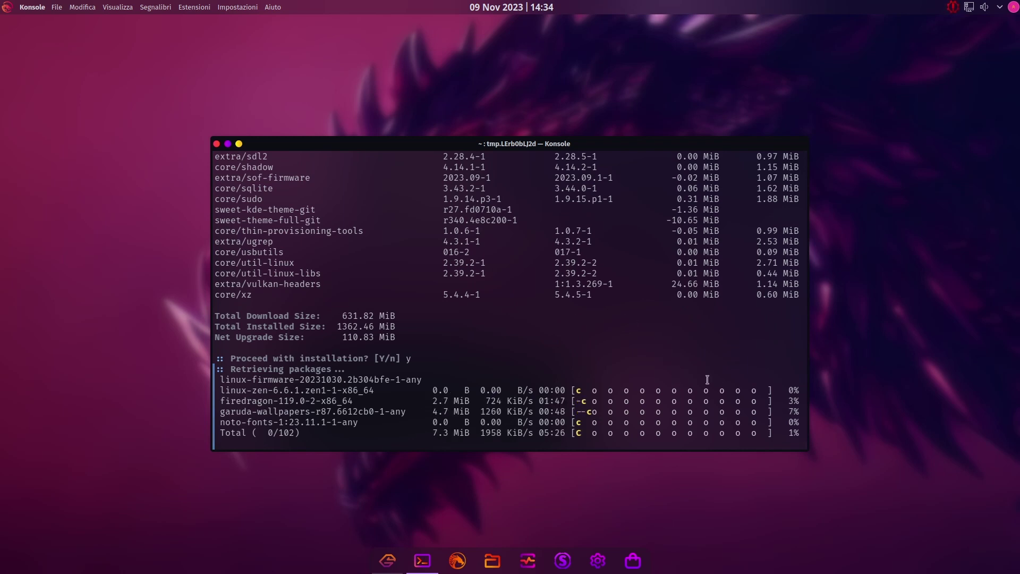
{"action": "left_click", "coordinate": [239, 144]}
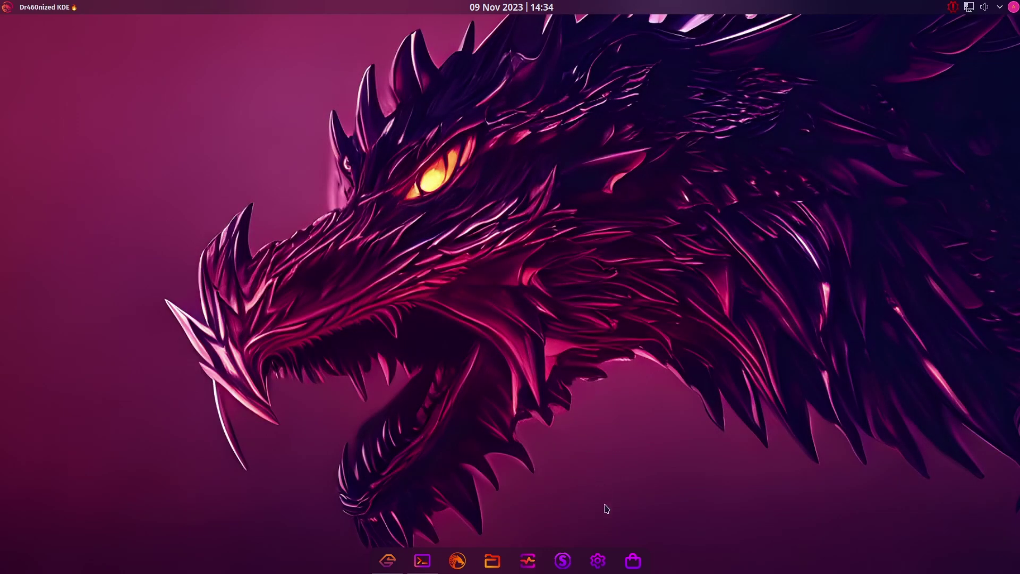
Apply the Brezza scuro global theme in System Settings, including its desktop and window layout.
{"action": "left_click", "coordinate": [603, 569]}
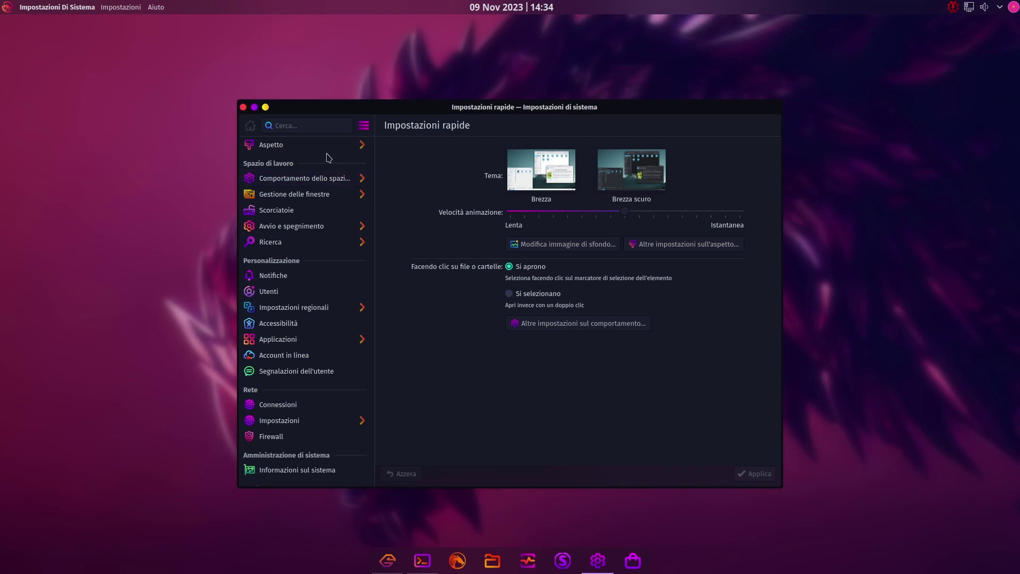
{"action": "left_click", "coordinate": [301, 148]}
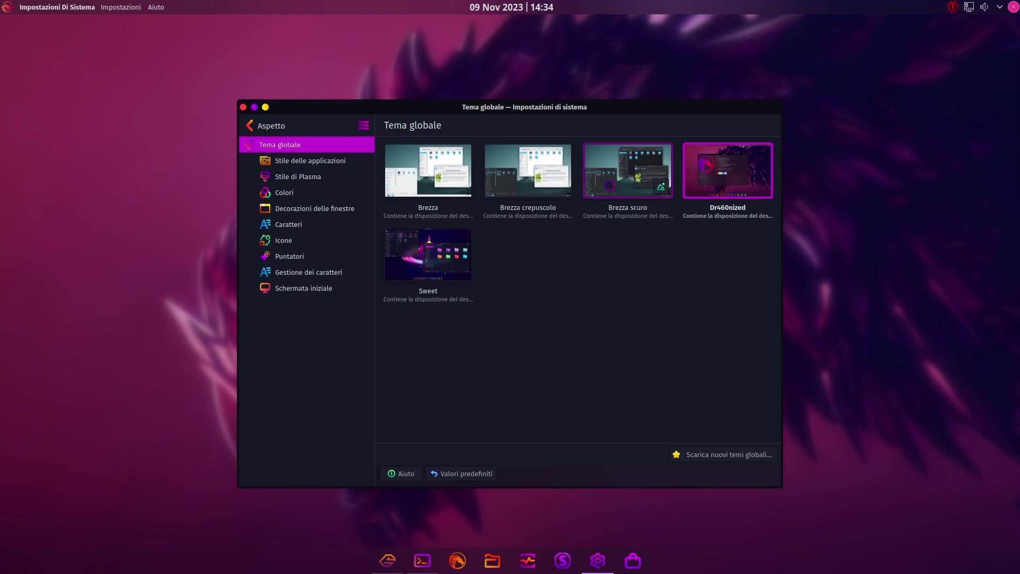
{"action": "left_click", "coordinate": [609, 185]}
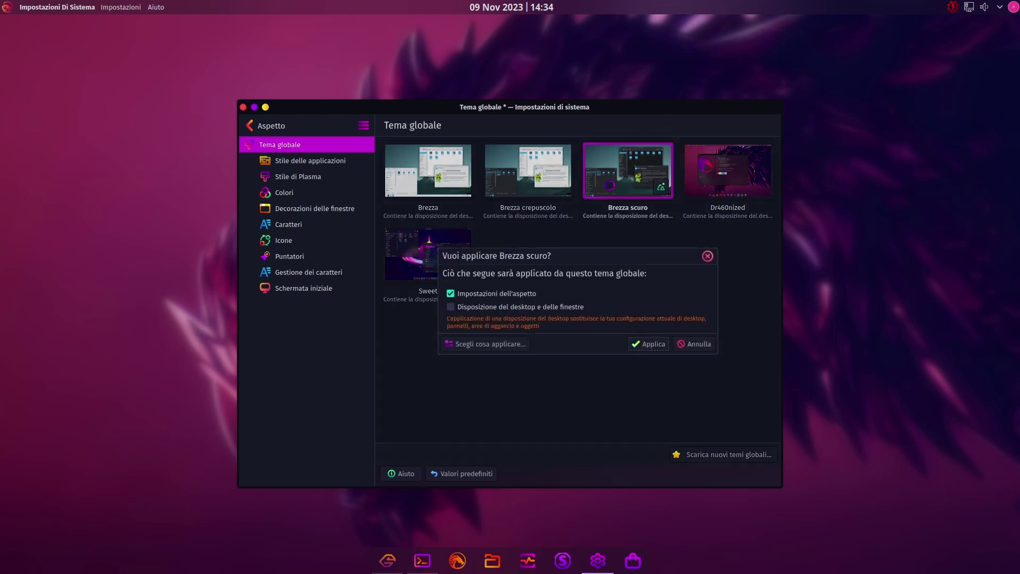
{"action": "left_click", "coordinate": [507, 307]}
{"action": "left_click", "coordinate": [646, 344]}
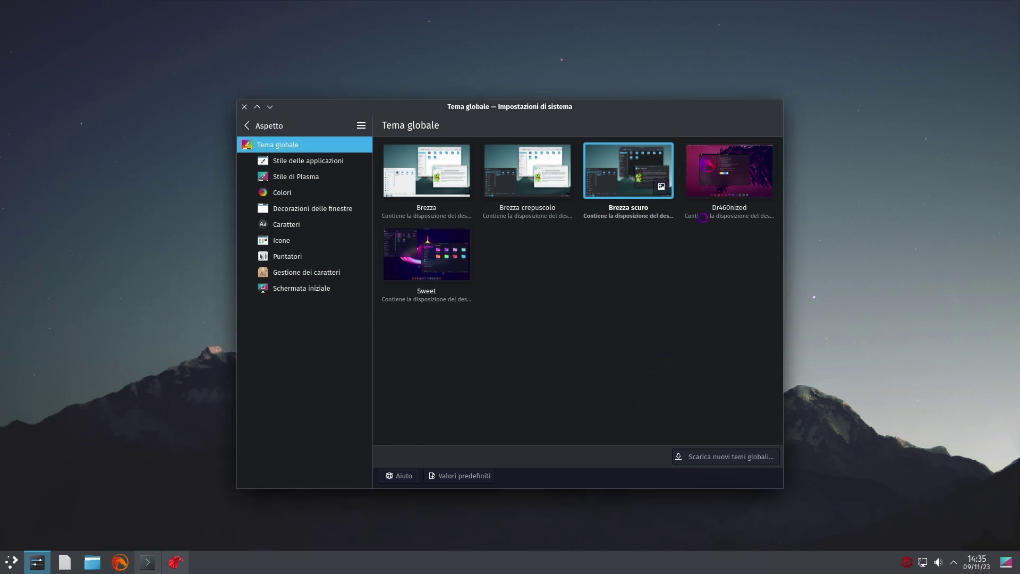
Switch the global theme back to Dr460nized, including its desktop and window layout.
{"action": "left_click", "coordinate": [702, 217]}
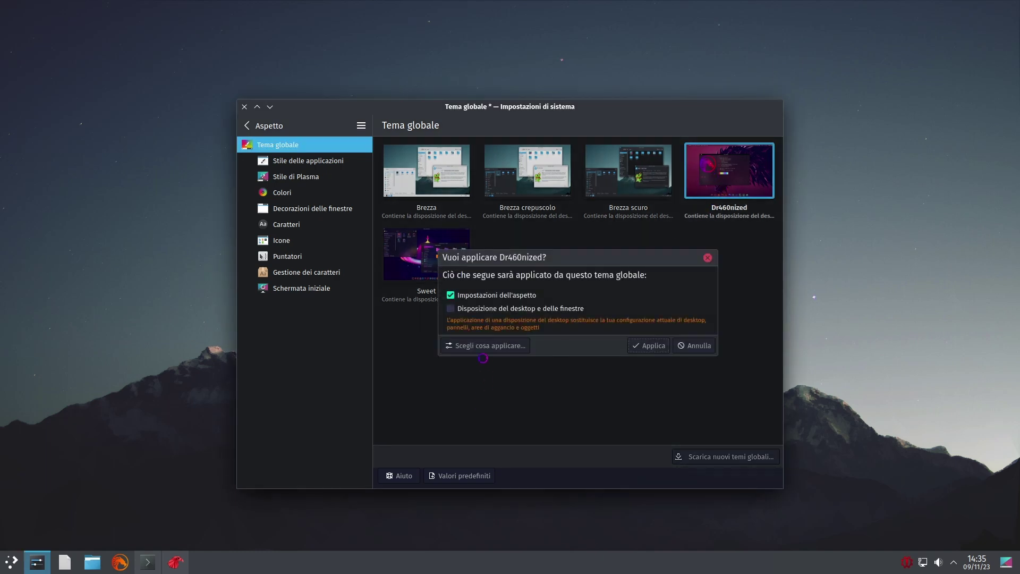
{"action": "left_click", "coordinate": [486, 309]}
{"action": "left_click", "coordinate": [651, 346]}
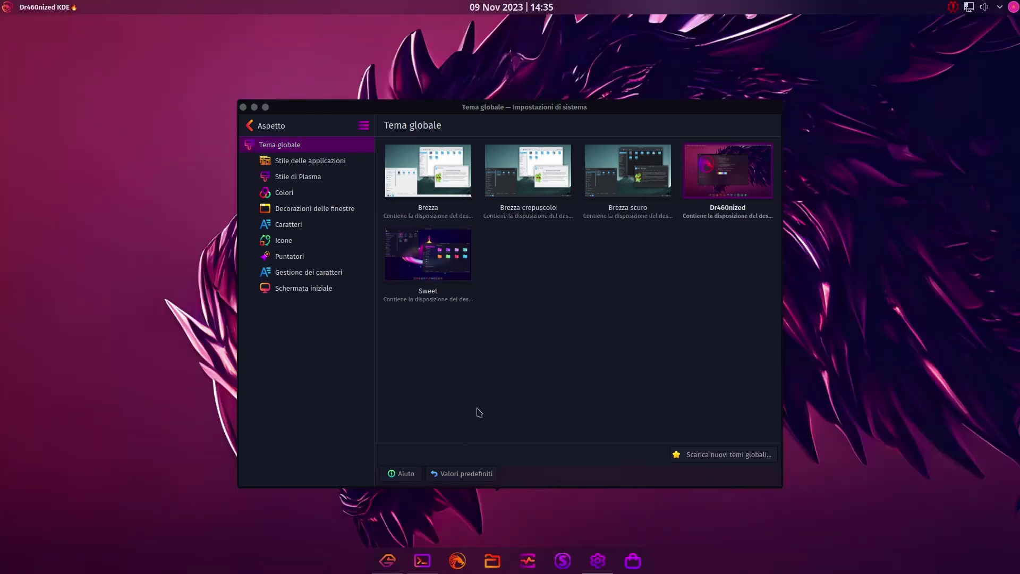
Check the update's download progress in the terminal and close System Settings.
{"action": "left_click", "coordinate": [425, 562]}
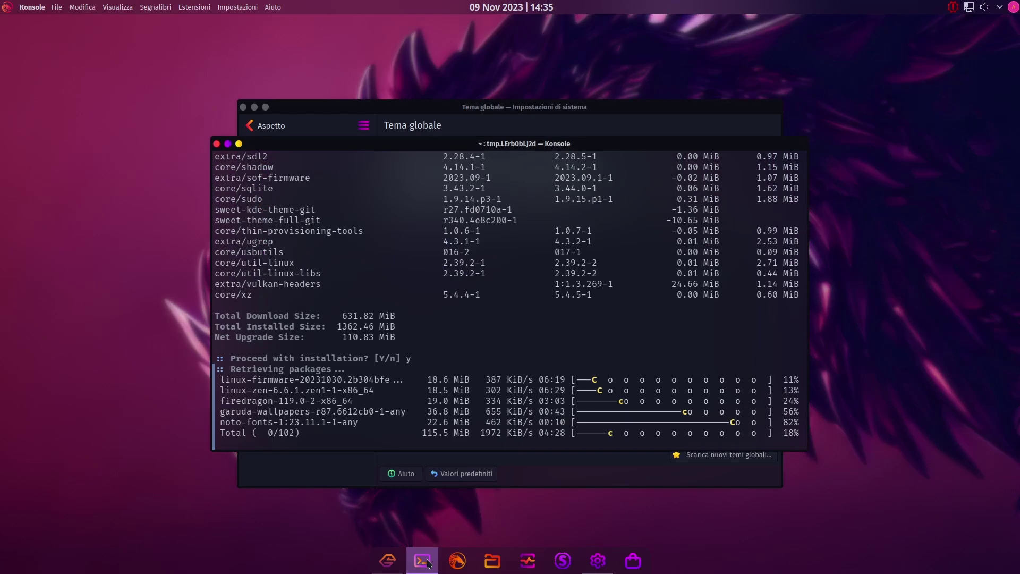
{"action": "left_click", "coordinate": [425, 562]}
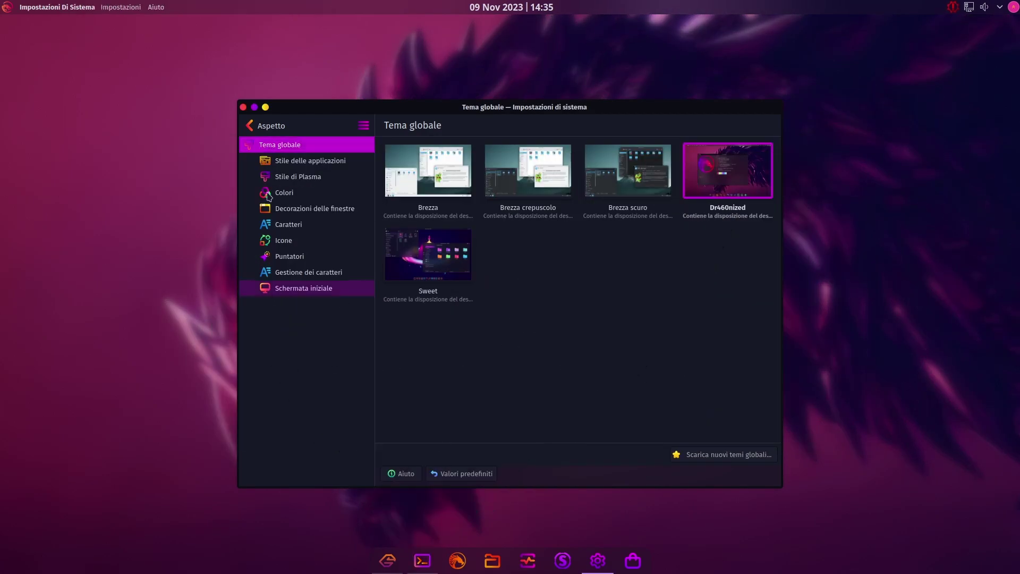
{"action": "left_click", "coordinate": [261, 128]}
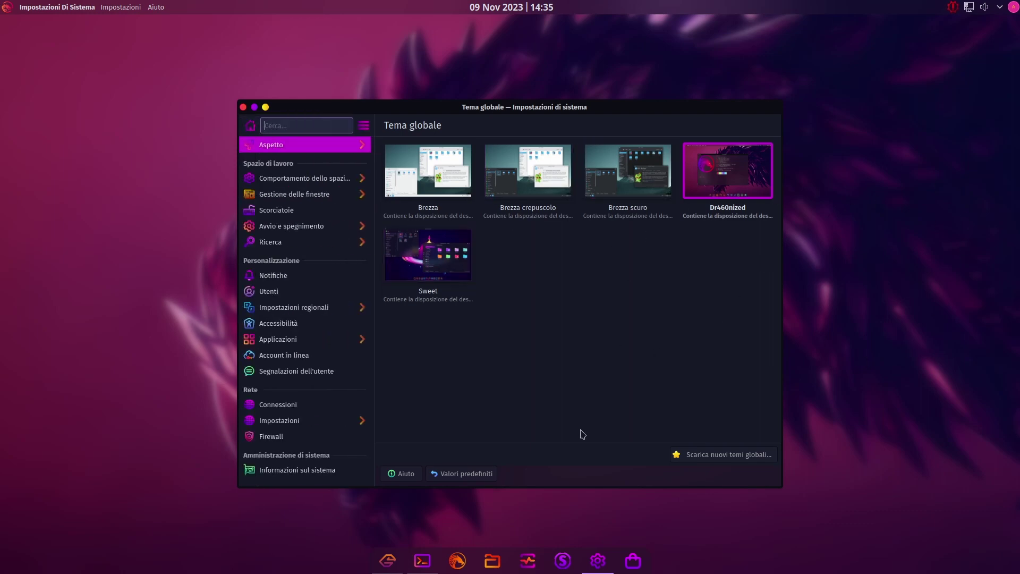
{"action": "left_click", "coordinate": [431, 565]}
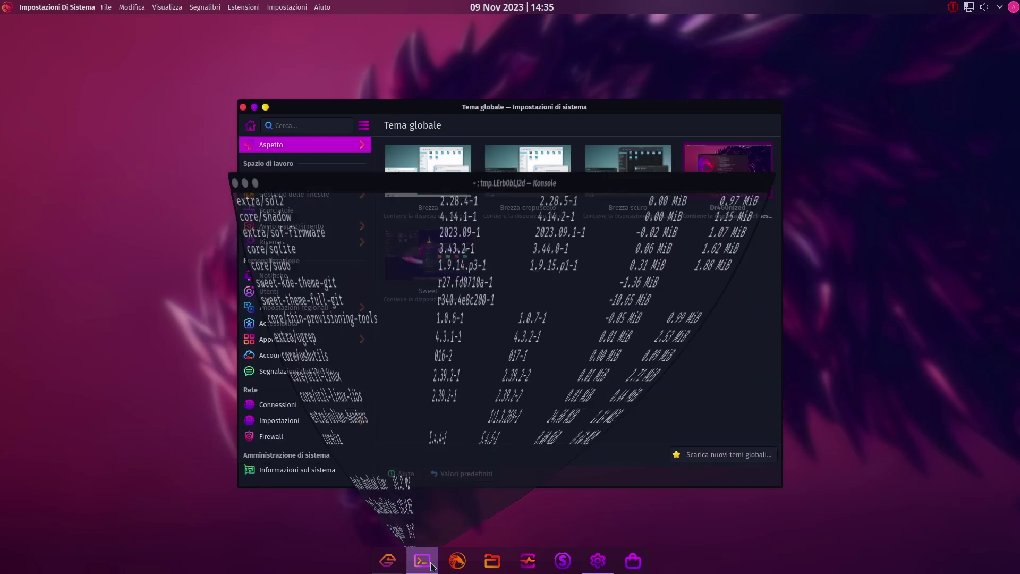
{"action": "left_click", "coordinate": [603, 565]}
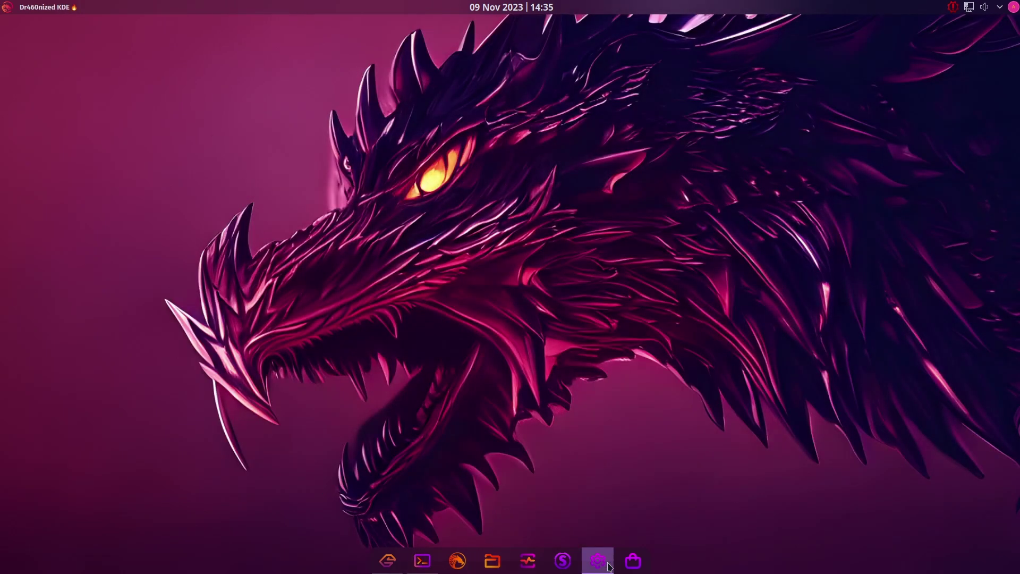
{"action": "left_click", "coordinate": [609, 567]}
{"action": "left_click", "coordinate": [608, 566]}
{"action": "left_click", "coordinate": [609, 567]}
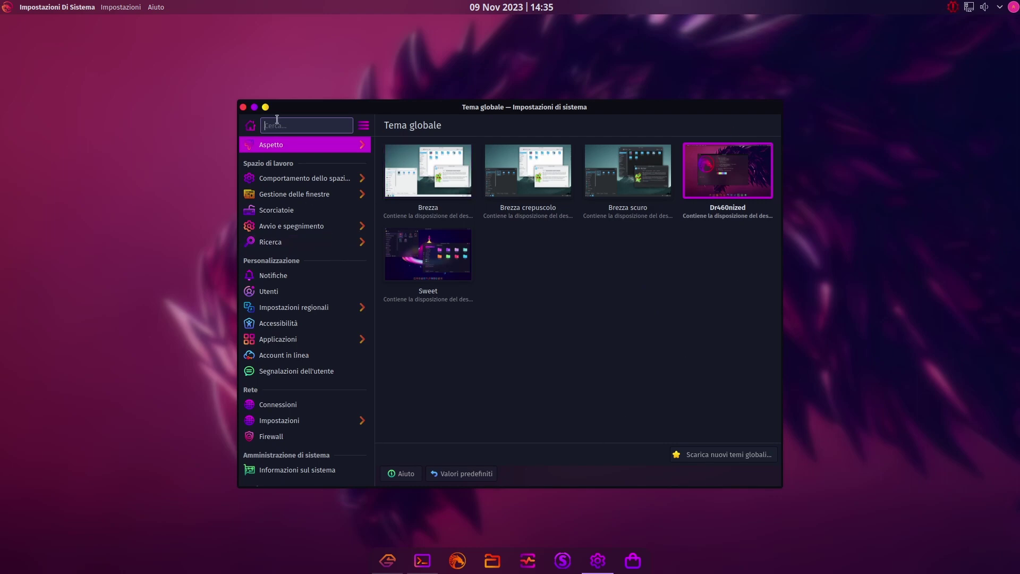
{"action": "left_click", "coordinate": [243, 108]}
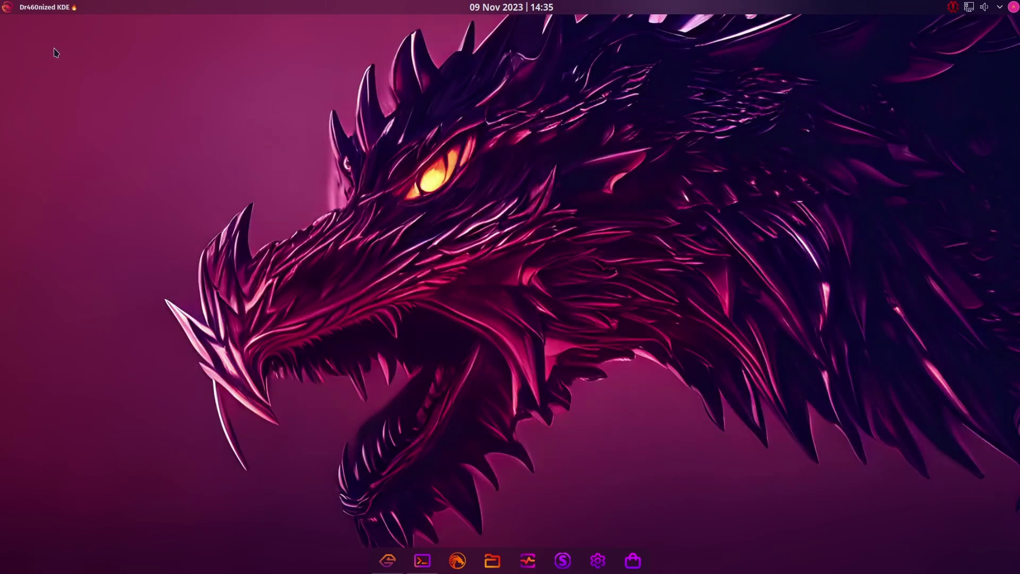
Look through the application launcher's Sistema, Sviluppo, Impostazioni and Internet categories.
{"action": "left_click", "coordinate": [7, 7]}
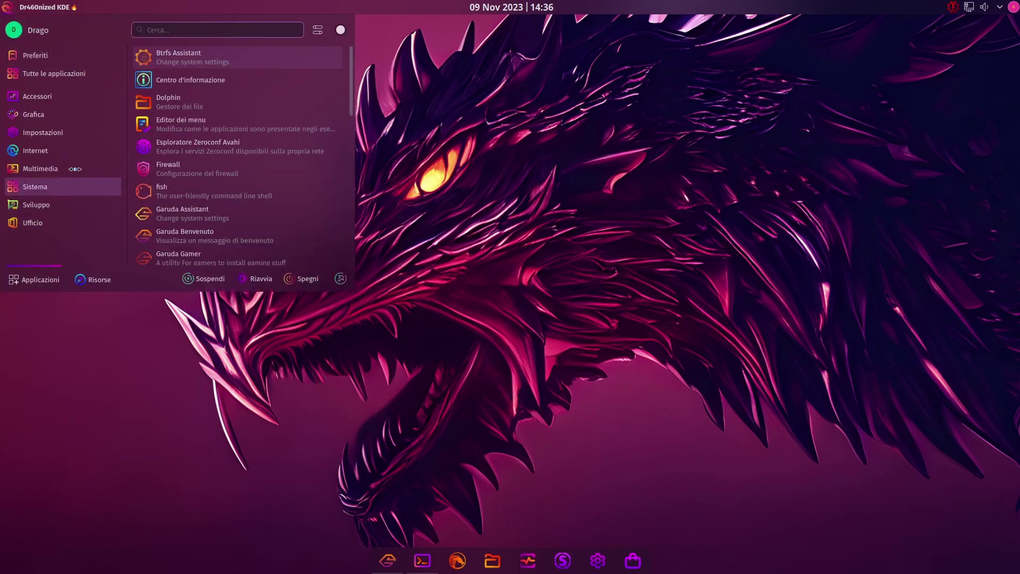
{"action": "mouse_move", "coordinate": [68, 209]}
{"action": "mouse_move", "coordinate": [63, 190]}
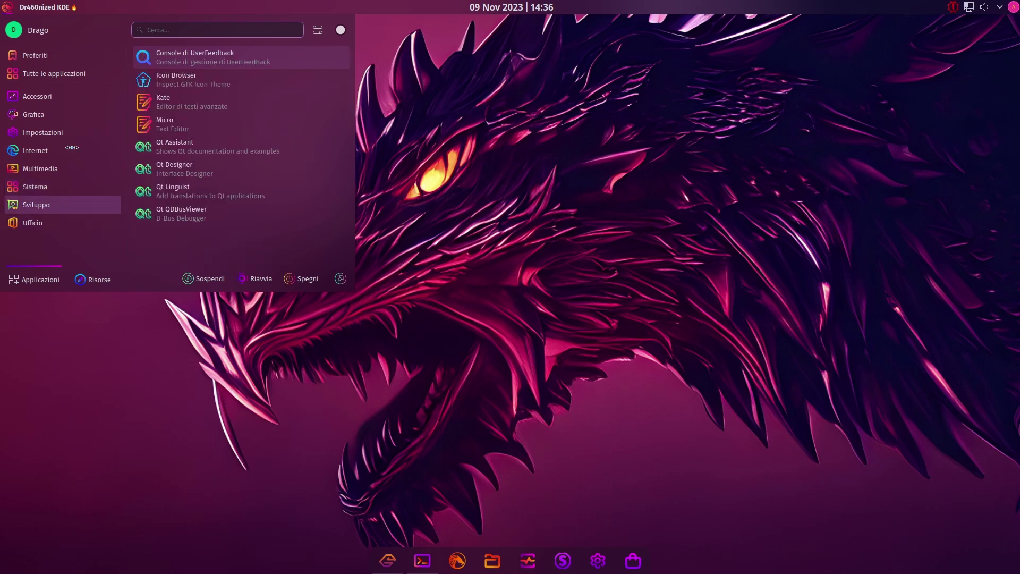
{"action": "mouse_move", "coordinate": [59, 133]}
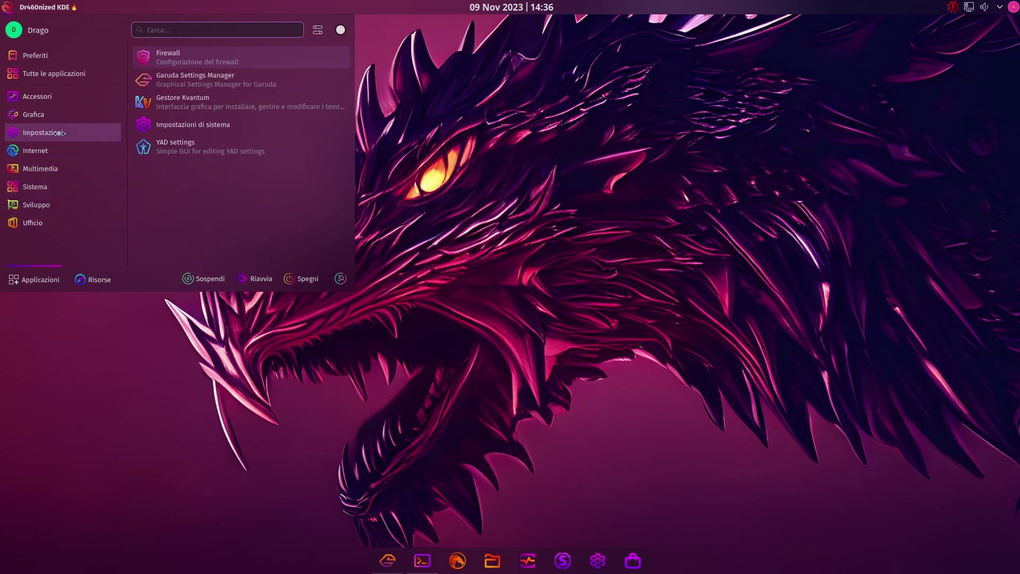
{"action": "mouse_move", "coordinate": [62, 105]}
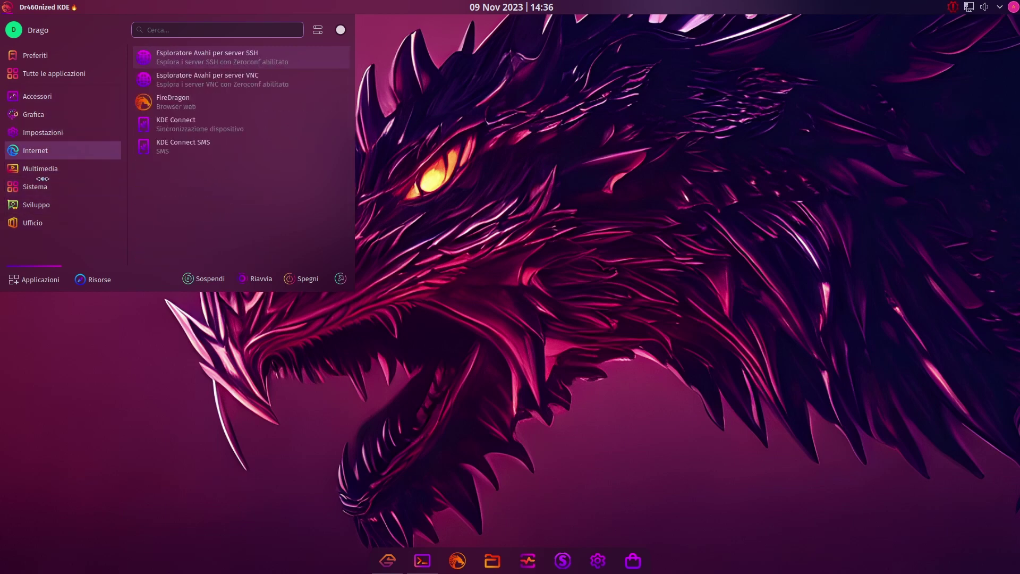
View the application launcher's entries in the KDE menu editor and close the editor unchanged.
{"action": "right_click", "coordinate": [9, 8]}
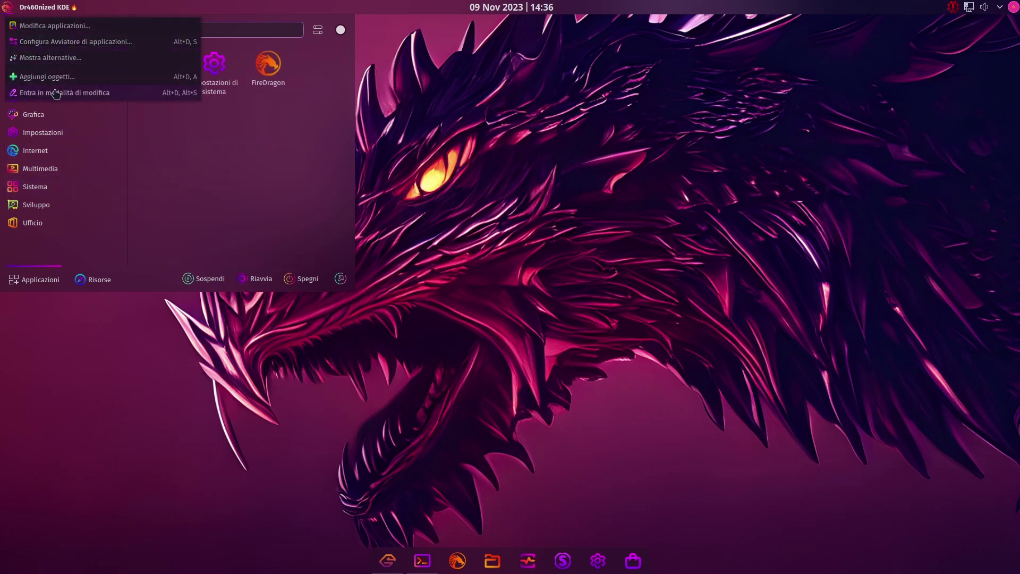
{"action": "mouse_move", "coordinate": [60, 135]}
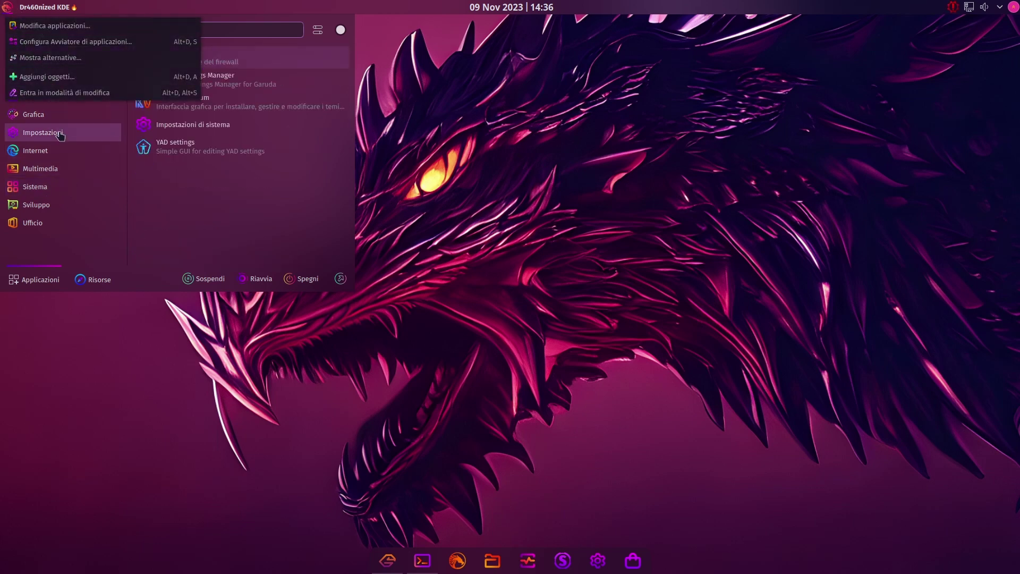
{"action": "left_click", "coordinate": [70, 31]}
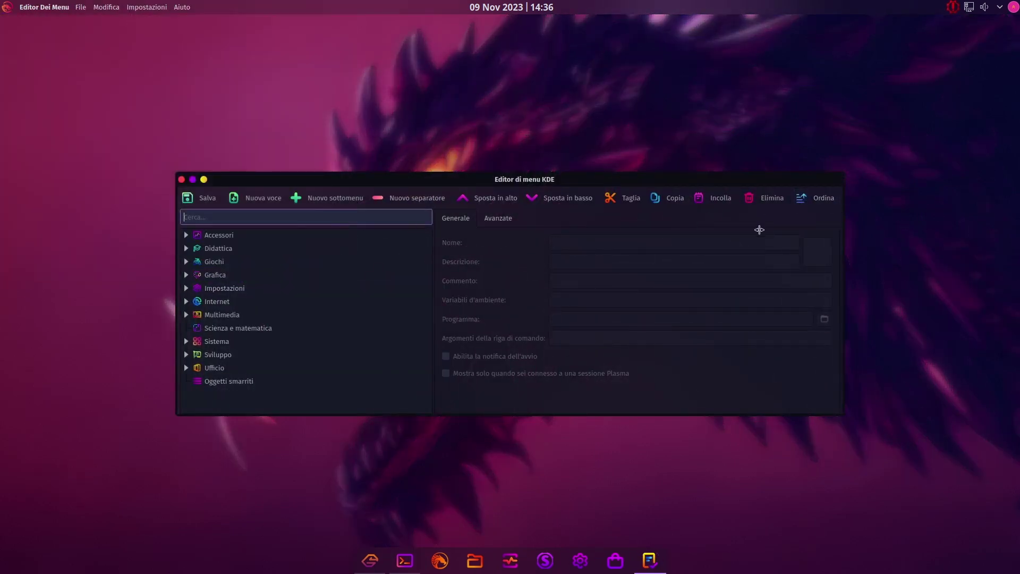
{"action": "left_click", "coordinate": [181, 180]}
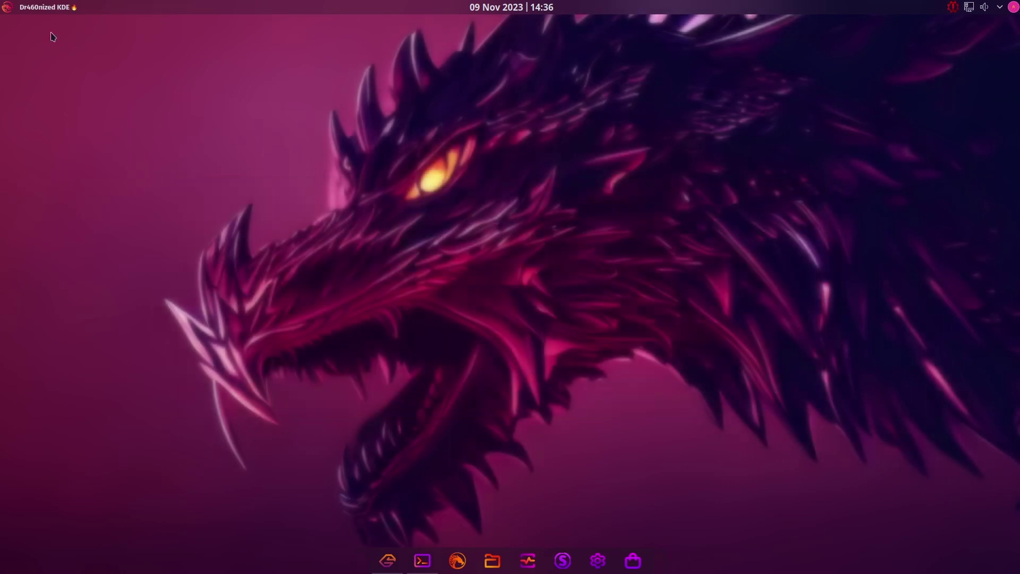
Review the application launcher's general settings and its Informazioni page, and close the dialog.
{"action": "right_click", "coordinate": [16, 9]}
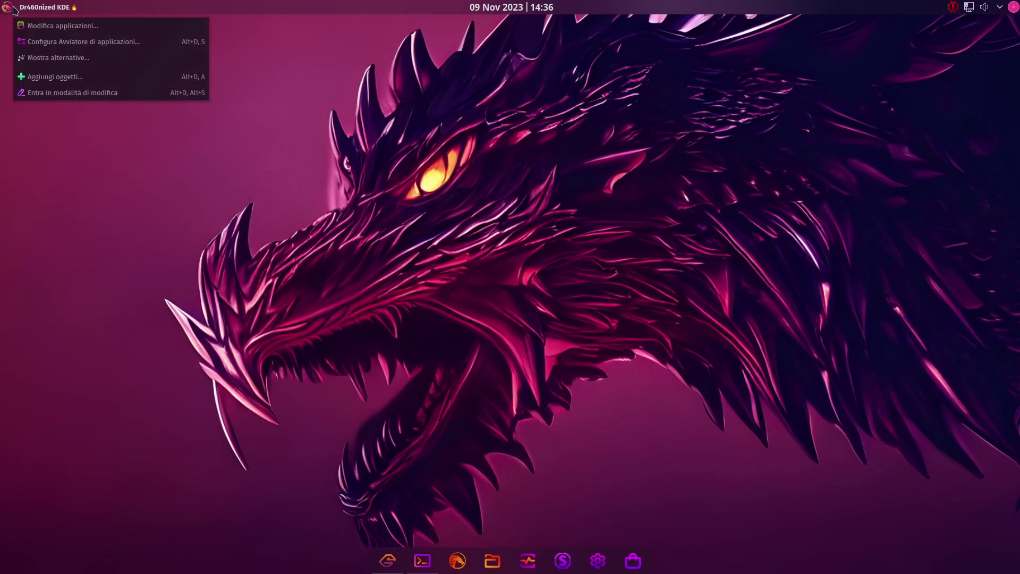
{"action": "left_click", "coordinate": [69, 47]}
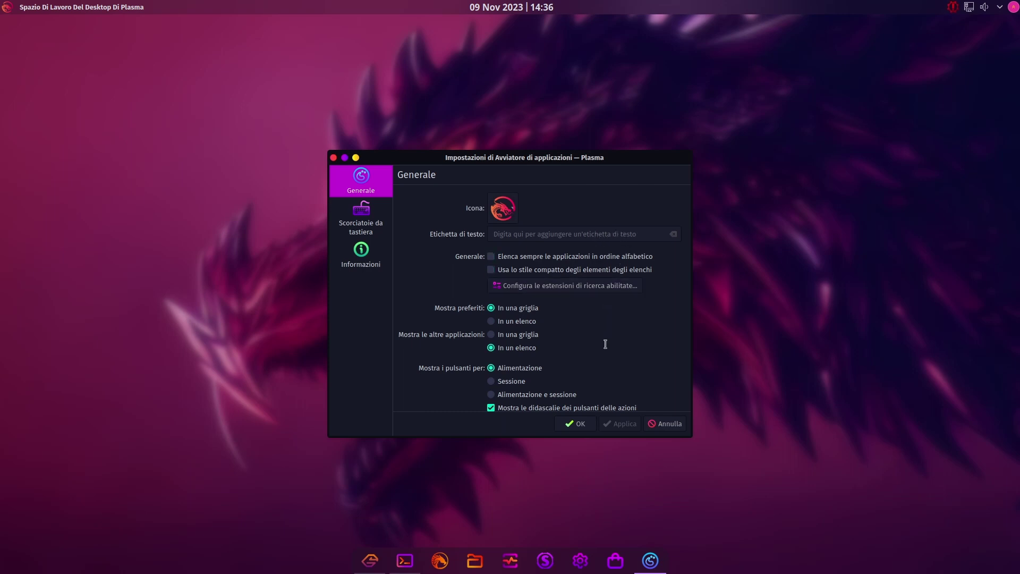
{"action": "left_click", "coordinate": [362, 258]}
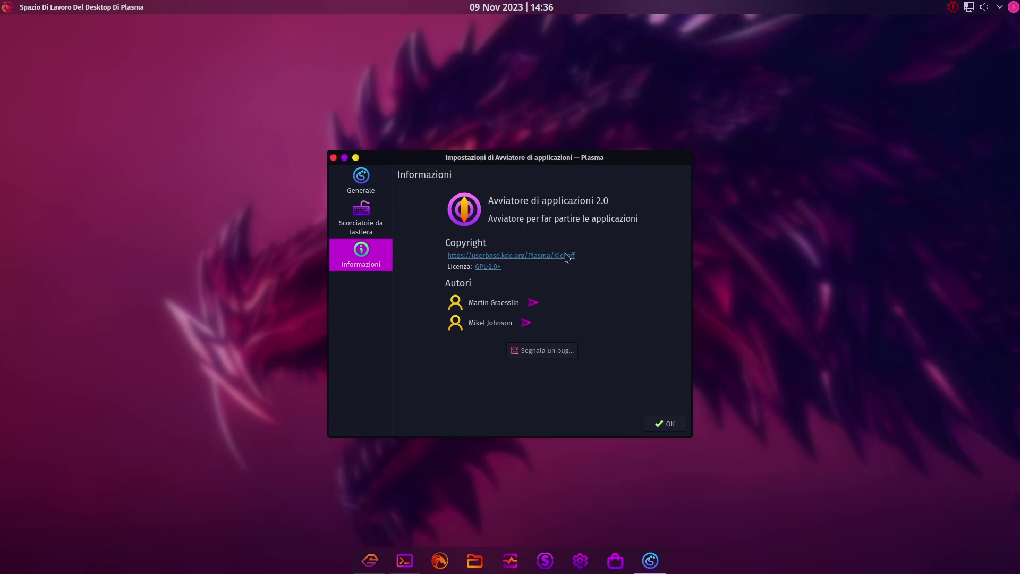
{"action": "left_click", "coordinate": [663, 424]}
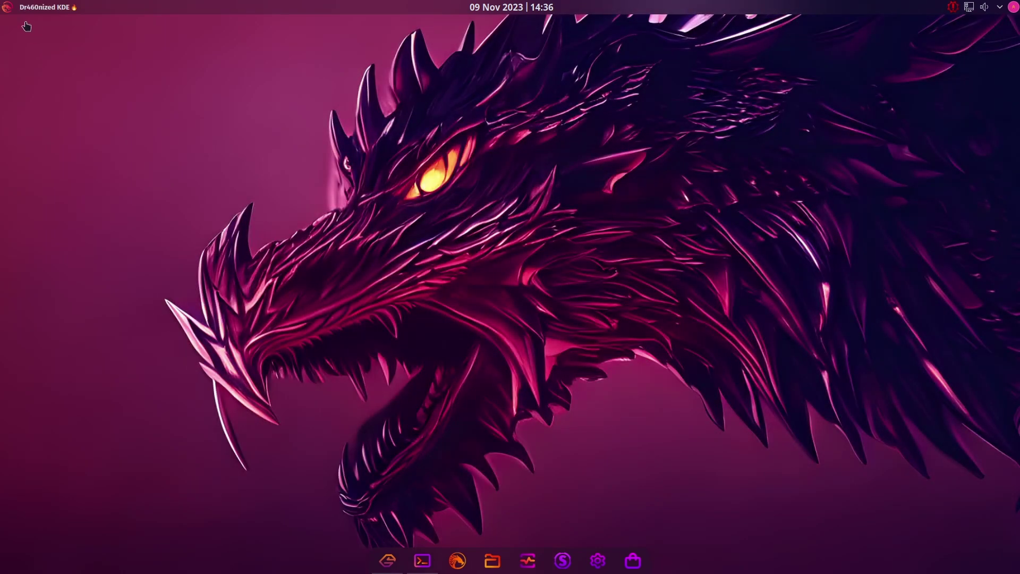
Look through the application launcher's Accessori and Multimedia categories and examine the full list of applications under Sistema.
{"action": "left_click", "coordinate": [7, 7]}
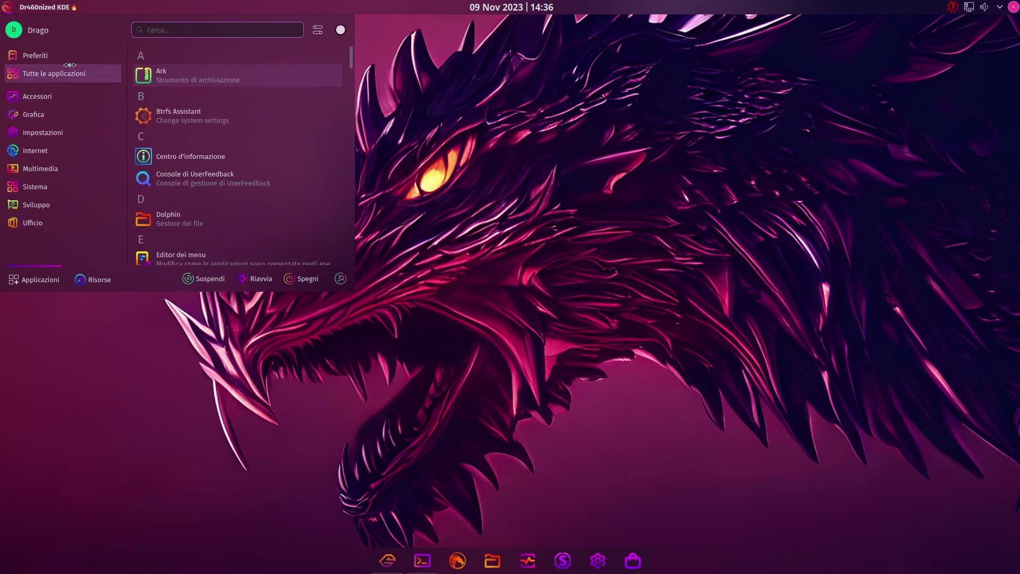
{"action": "mouse_move", "coordinate": [69, 97]}
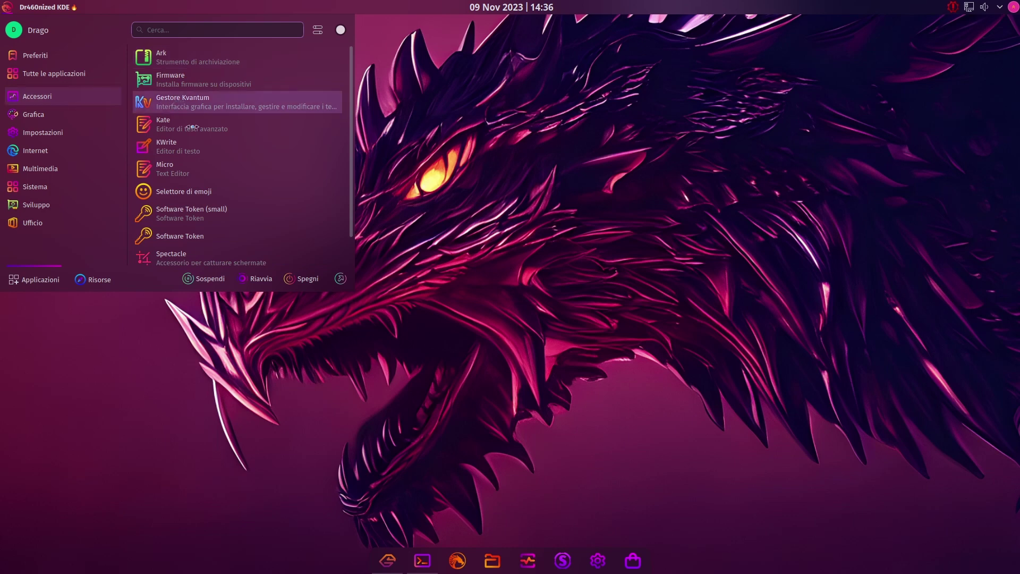
{"action": "mouse_move", "coordinate": [90, 140]}
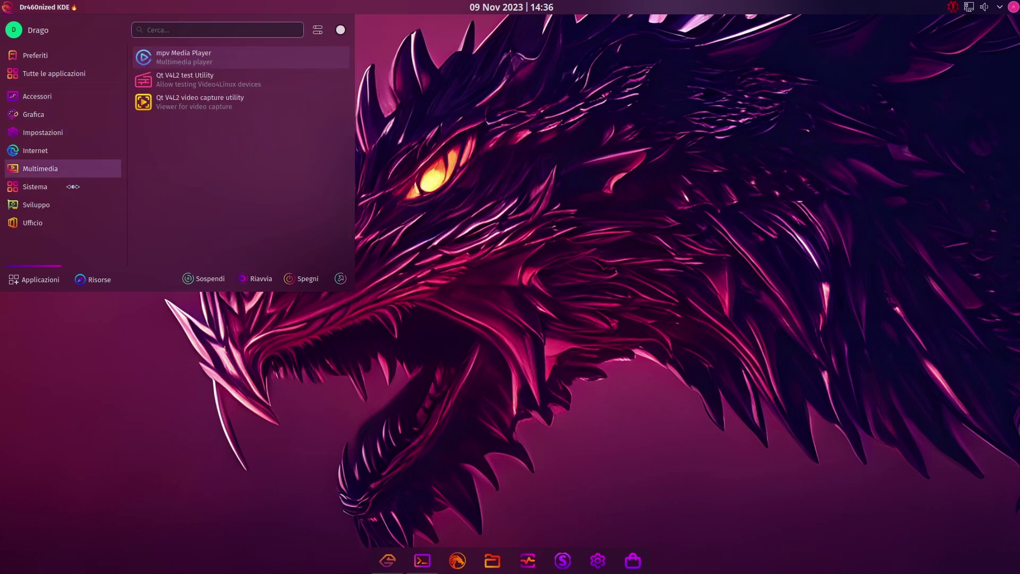
{"action": "scroll", "coordinate": [221, 200], "scroll_direction": "down", "scroll_amount": 1}
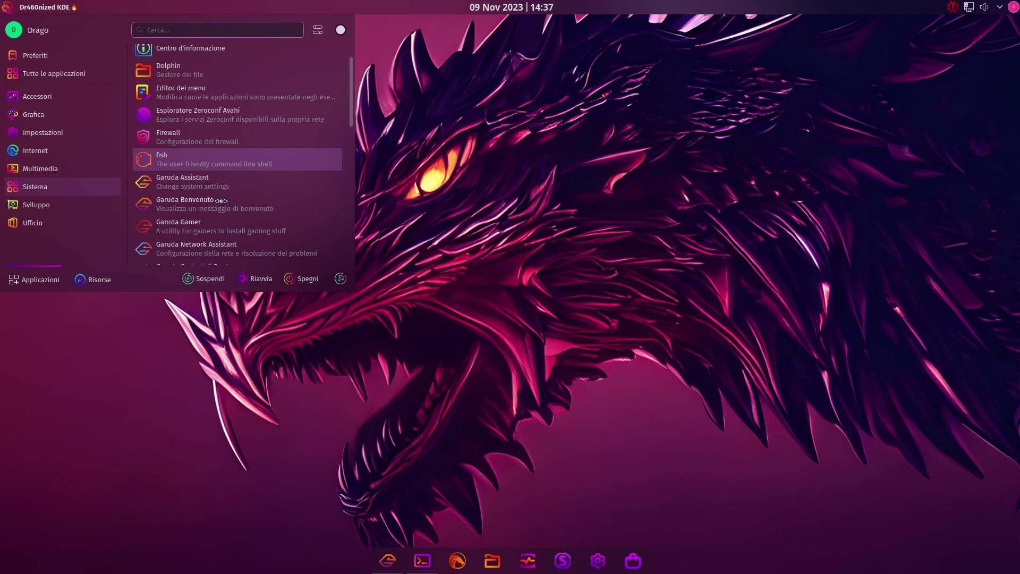
{"action": "scroll", "coordinate": [221, 201], "scroll_direction": "down", "scroll_amount": 1}
{"action": "scroll", "coordinate": [221, 201], "scroll_direction": "down", "scroll_amount": 3}
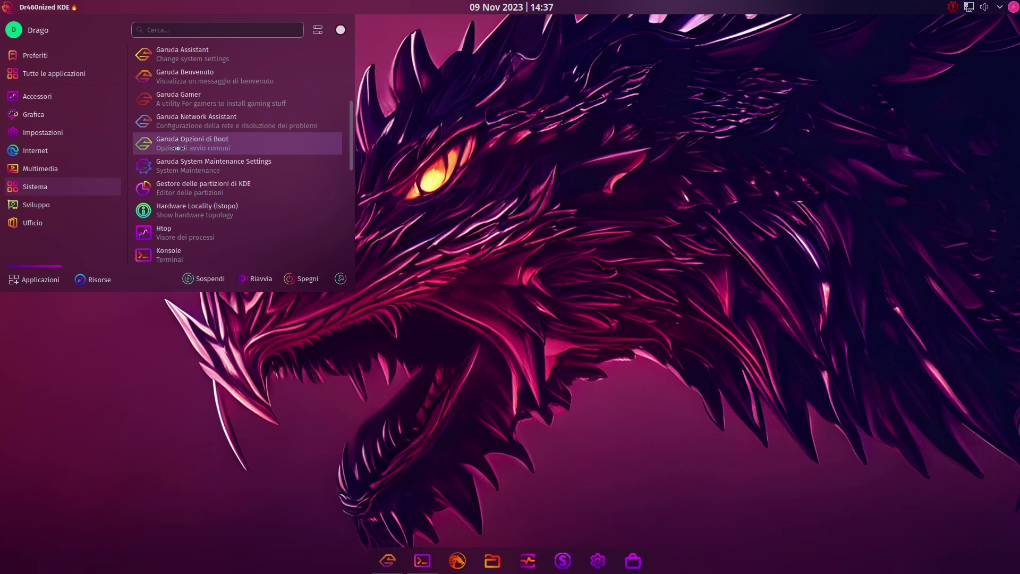
{"action": "scroll", "coordinate": [191, 234], "scroll_direction": "down", "scroll_amount": 2}
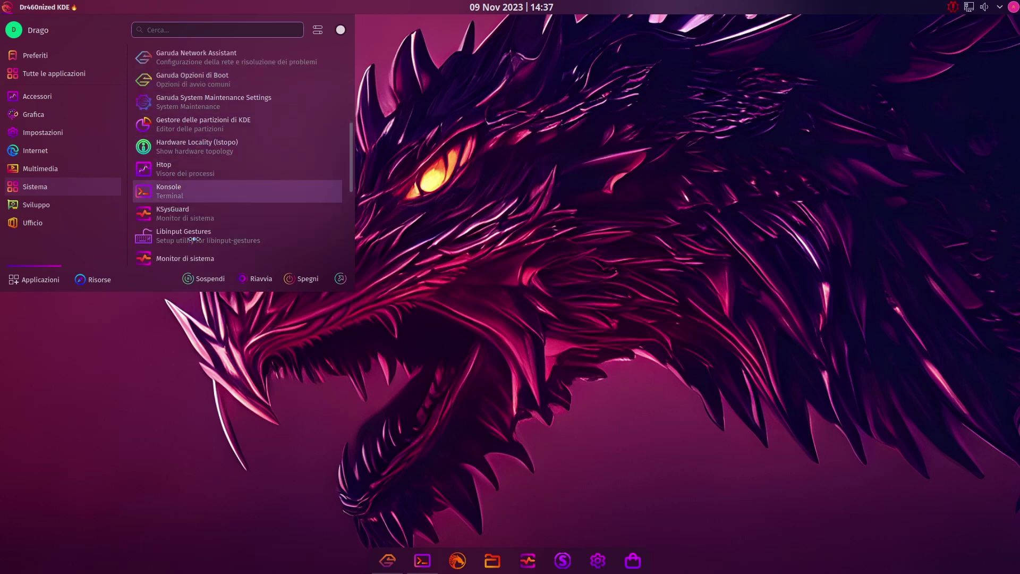
{"action": "scroll", "coordinate": [193, 239], "scroll_direction": "down", "scroll_amount": 5}
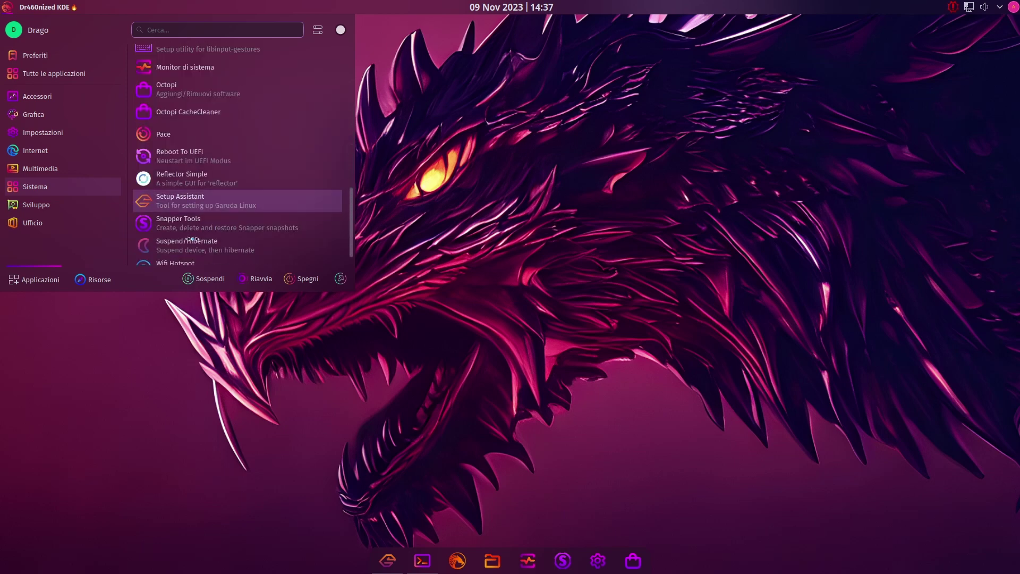
{"action": "scroll", "coordinate": [199, 194], "scroll_direction": "down", "scroll_amount": 1}
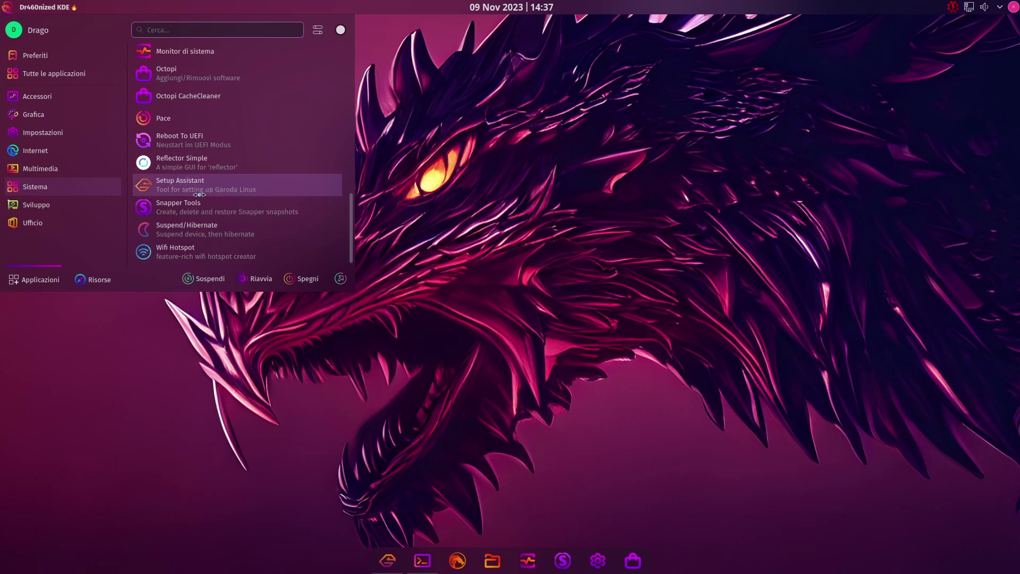
{"action": "scroll", "coordinate": [240, 165], "scroll_direction": "up", "scroll_amount": 1}
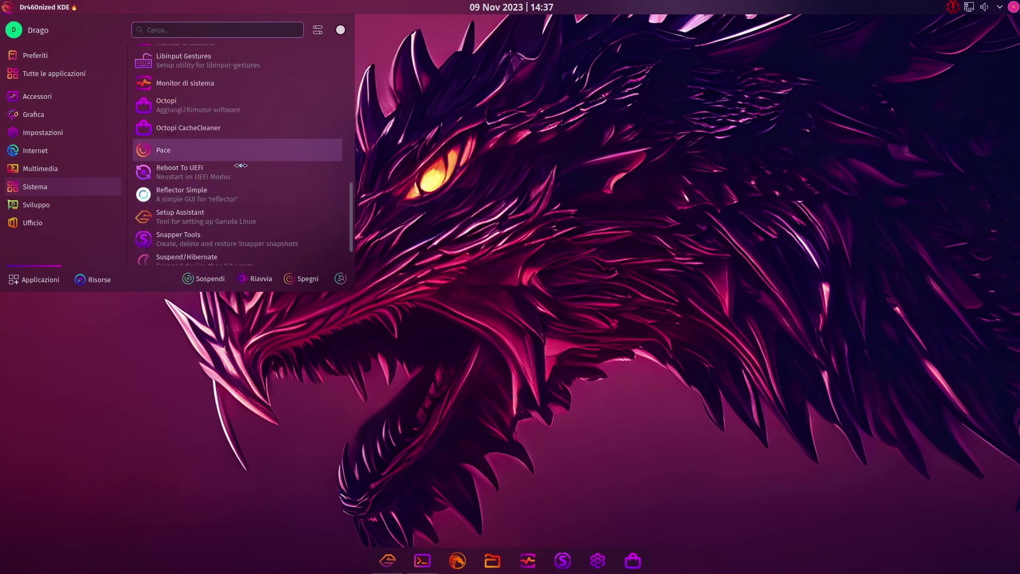
{"action": "scroll", "coordinate": [240, 165], "scroll_direction": "up", "scroll_amount": 5}
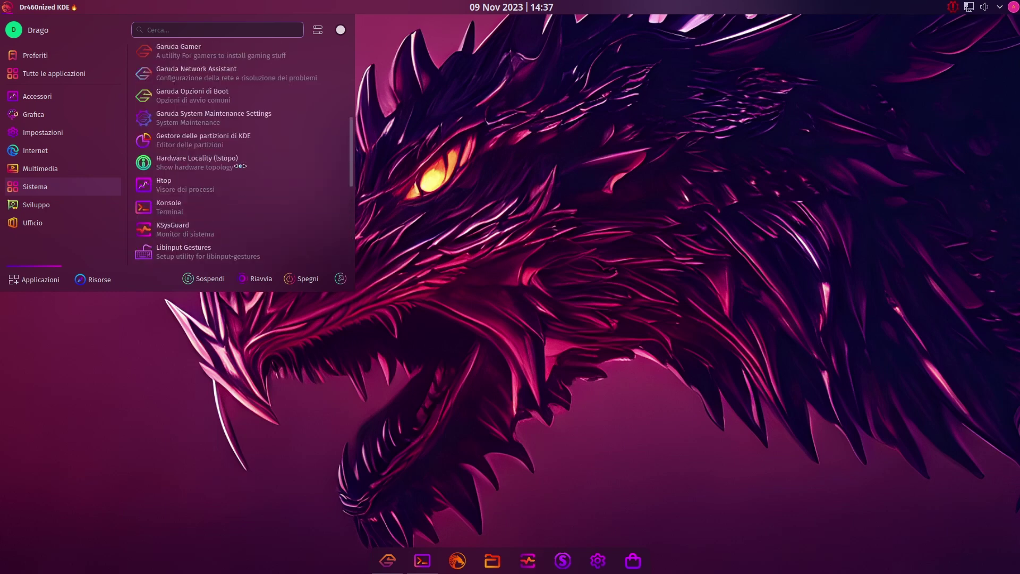
{"action": "scroll", "coordinate": [240, 165], "scroll_direction": "up", "scroll_amount": 5}
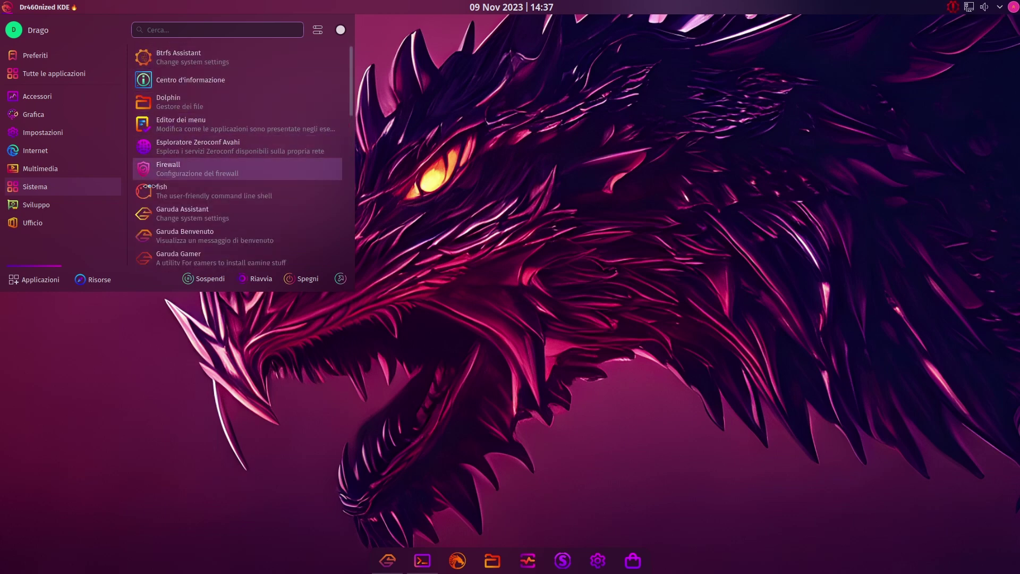
{"action": "scroll", "coordinate": [252, 231], "scroll_direction": "down", "scroll_amount": 3}
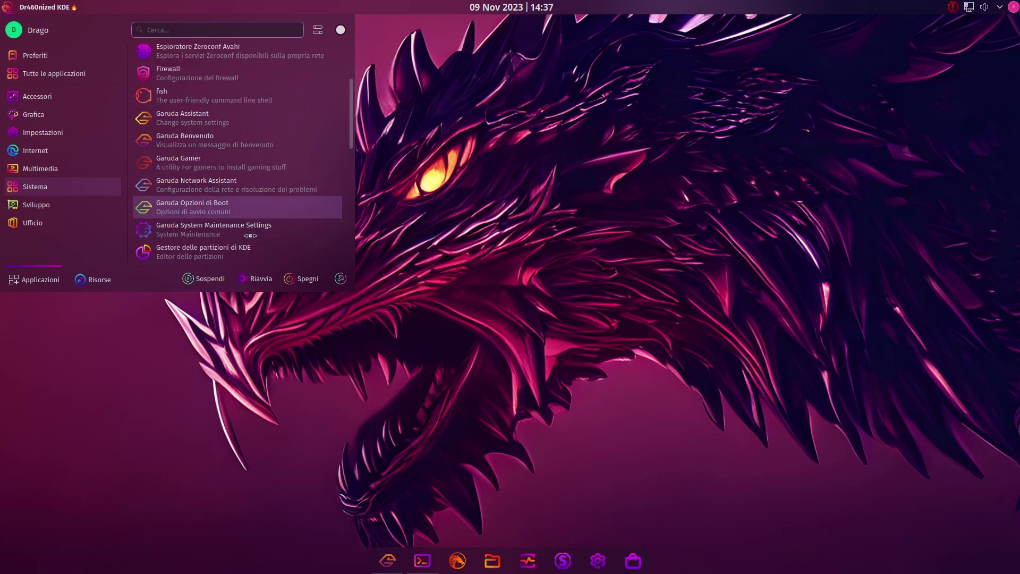
{"action": "scroll", "coordinate": [235, 190], "scroll_direction": "down", "scroll_amount": 1}
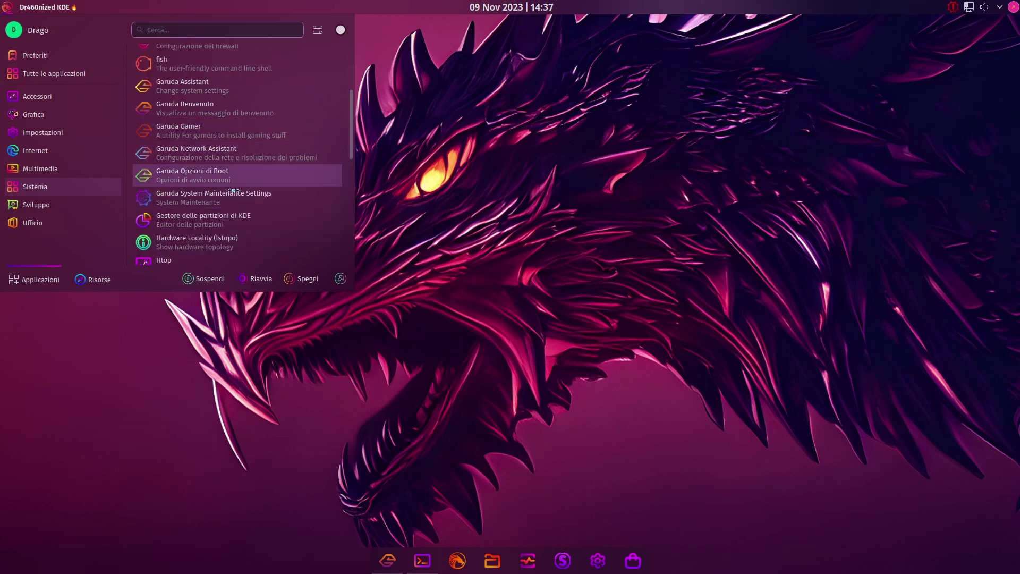
{"action": "scroll", "coordinate": [235, 191], "scroll_direction": "down", "scroll_amount": 2}
{"action": "scroll", "coordinate": [234, 191], "scroll_direction": "down", "scroll_amount": 1}
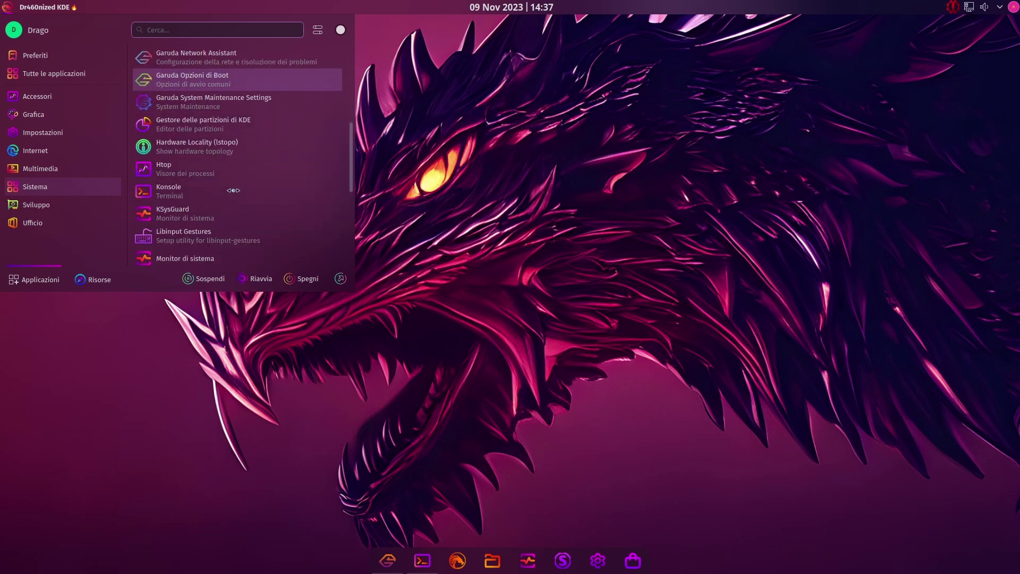
{"action": "scroll", "coordinate": [234, 191], "scroll_direction": "down", "scroll_amount": 4}
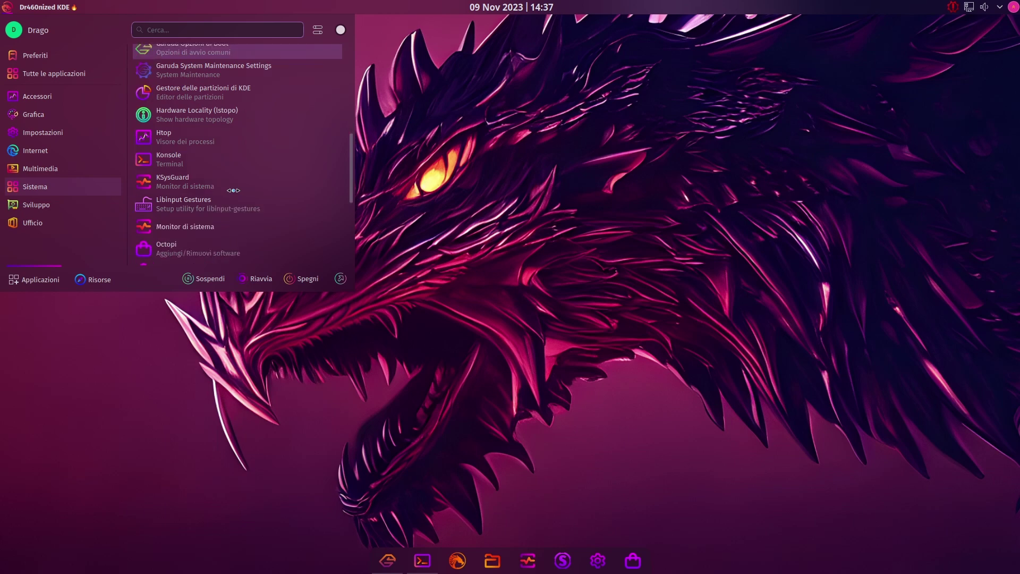
{"action": "scroll", "coordinate": [227, 197], "scroll_direction": "down", "scroll_amount": 1}
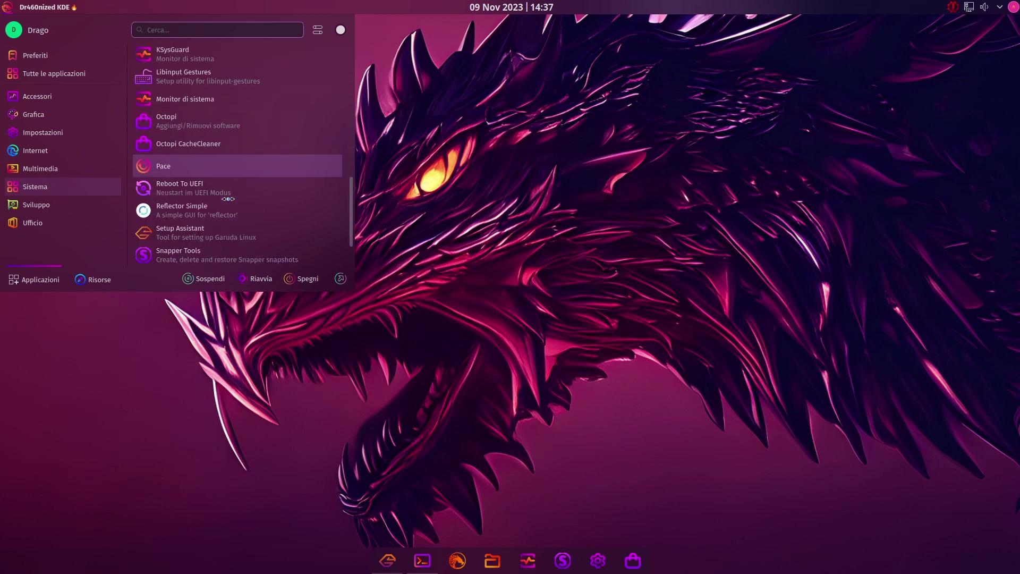
{"action": "scroll", "coordinate": [220, 204], "scroll_direction": "down", "scroll_amount": 2}
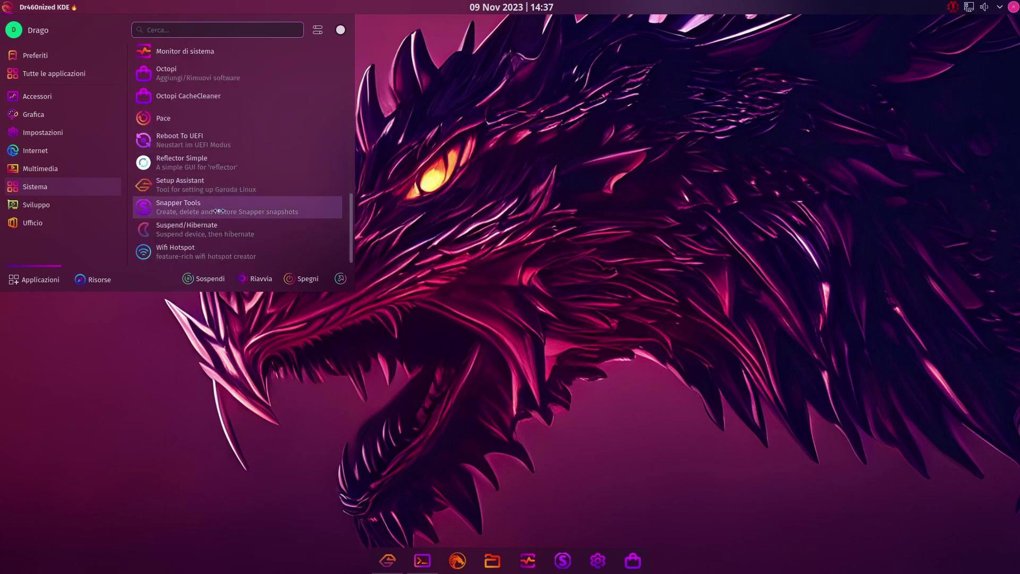
Open Garuda Assistant from the application launcher's Sistema category.
{"action": "scroll", "coordinate": [218, 210], "scroll_direction": "up", "scroll_amount": 6}
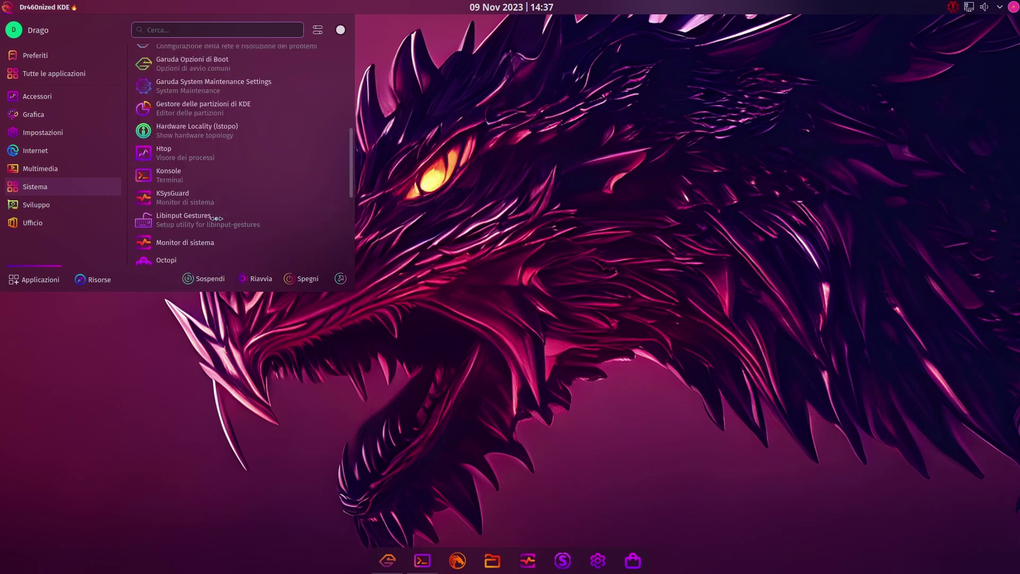
{"action": "scroll", "coordinate": [212, 191], "scroll_direction": "up", "scroll_amount": 4}
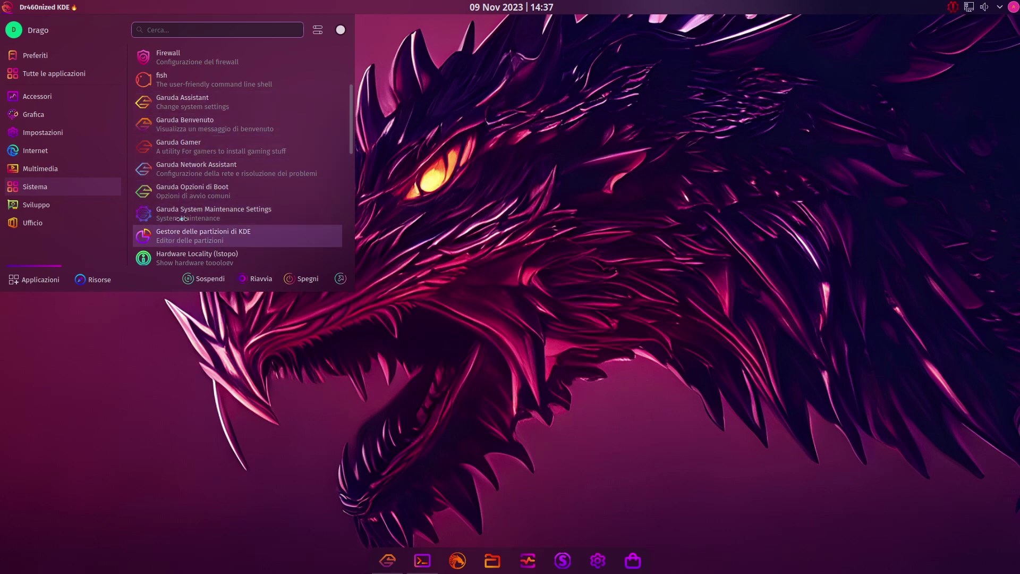
{"action": "left_click", "coordinate": [195, 106]}
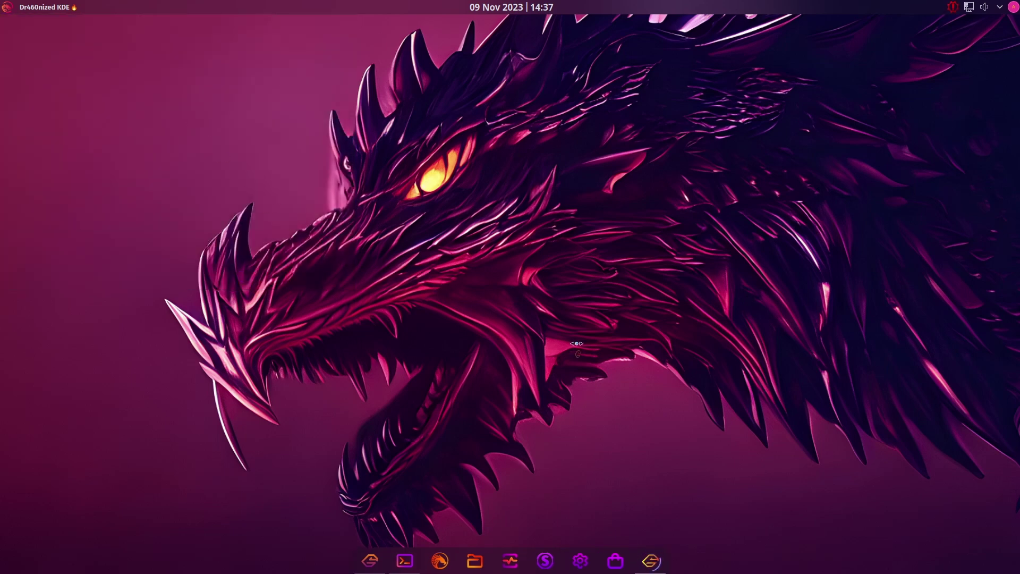
Check the system update's download progress in the Konsole terminal and minimize it again.
{"action": "left_click", "coordinate": [405, 559]}
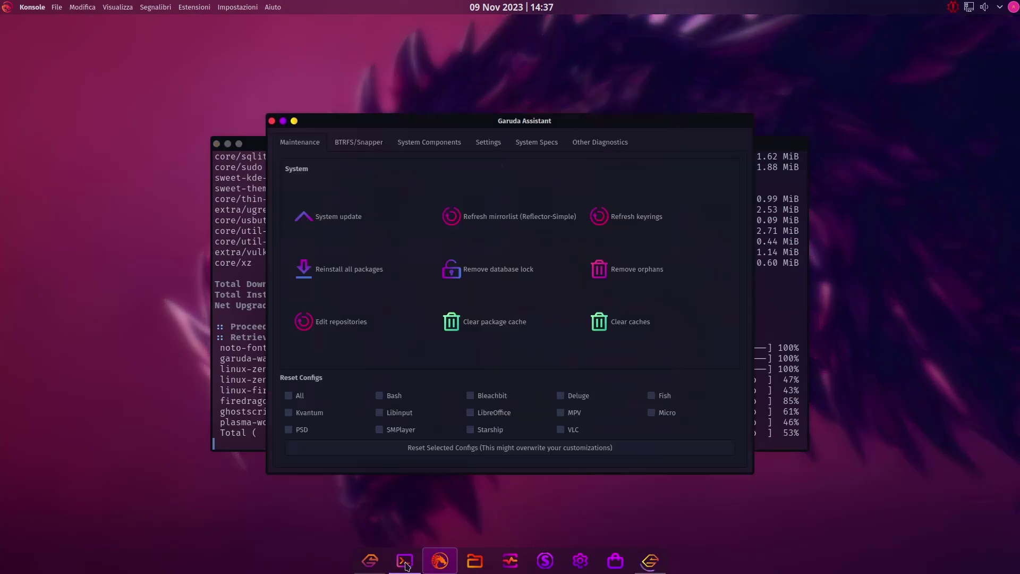
{"action": "left_click", "coordinate": [405, 562]}
{"action": "left_click", "coordinate": [405, 562]}
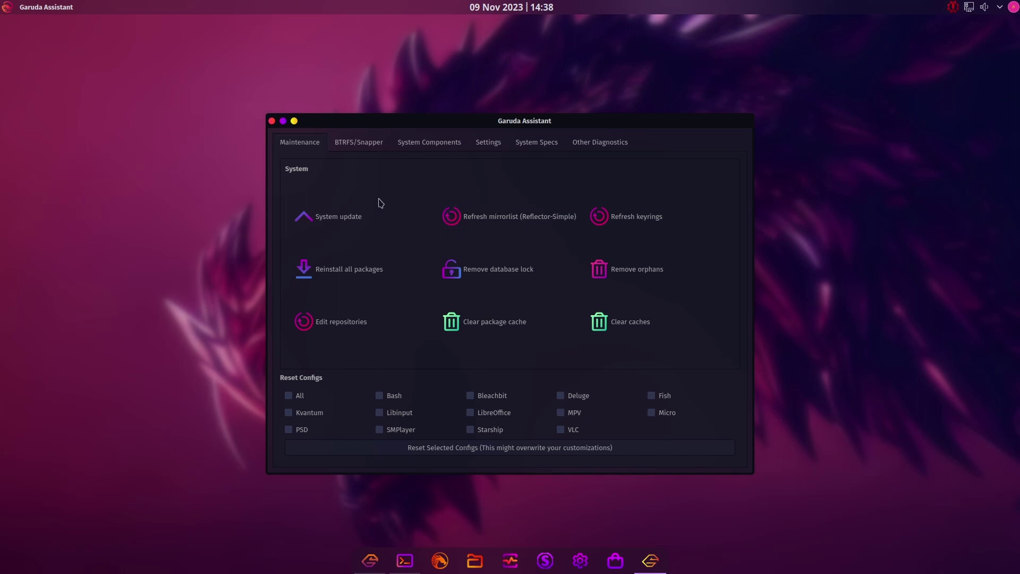
Open Garuda Gamer from the launcher's Sistema category and arrange its window side by side with Garuda Assistant.
{"action": "left_click_drag", "start_coordinate": [344, 127], "coordinate": [579, 51]}
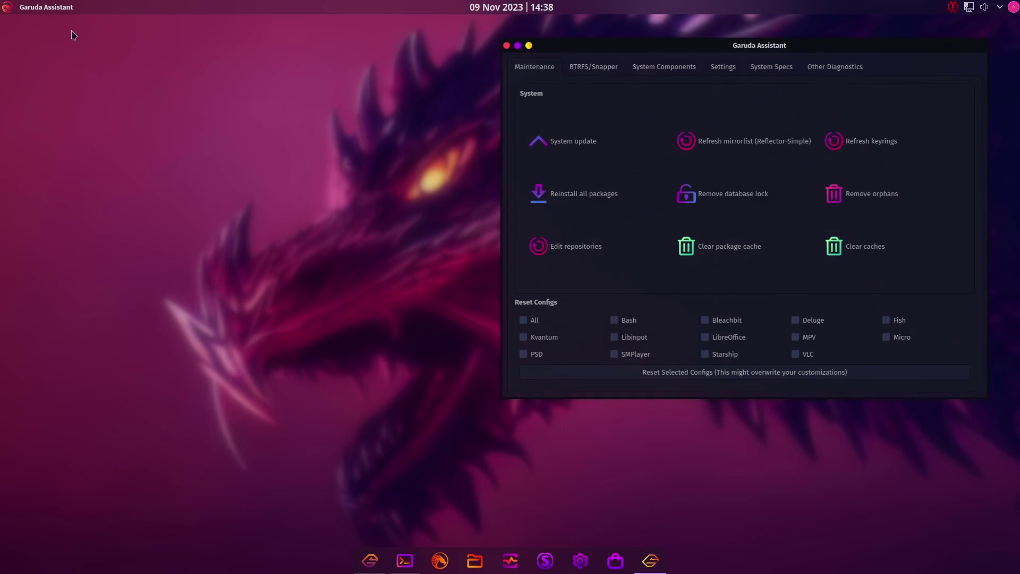
{"action": "left_click", "coordinate": [7, 7]}
{"action": "mouse_move", "coordinate": [46, 185]}
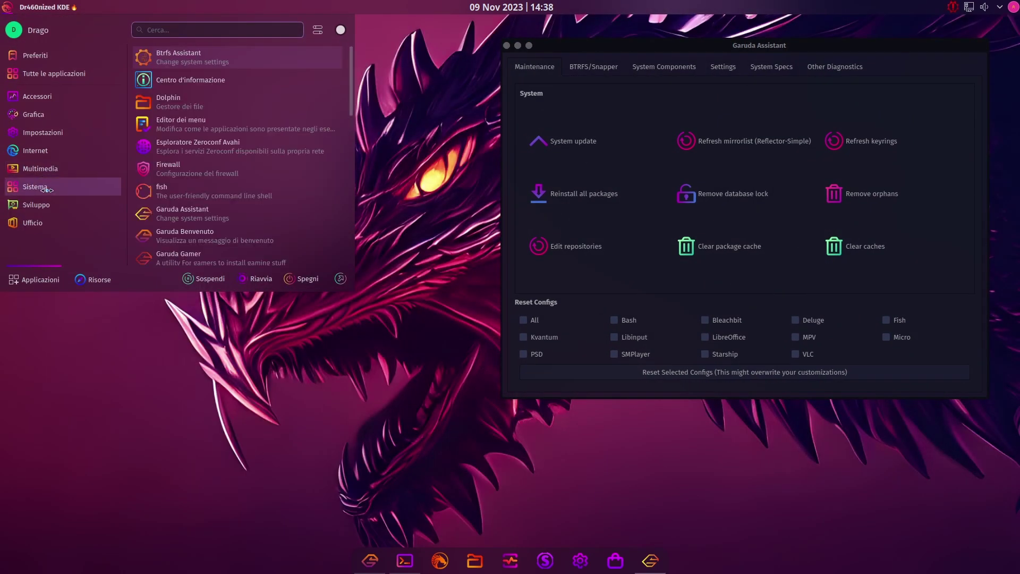
{"action": "scroll", "coordinate": [230, 213], "scroll_direction": "down", "scroll_amount": 1}
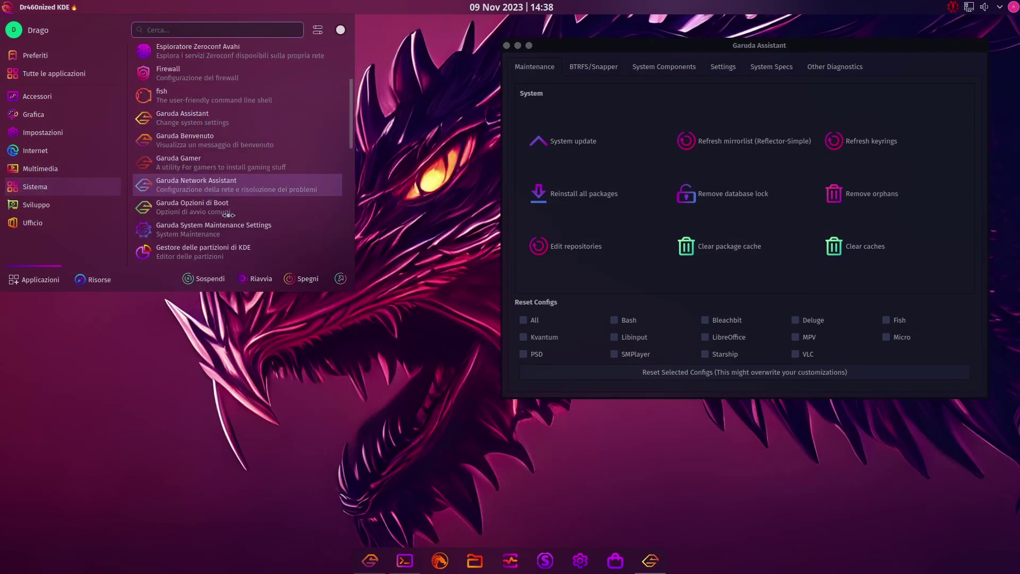
{"action": "left_click", "coordinate": [225, 169]}
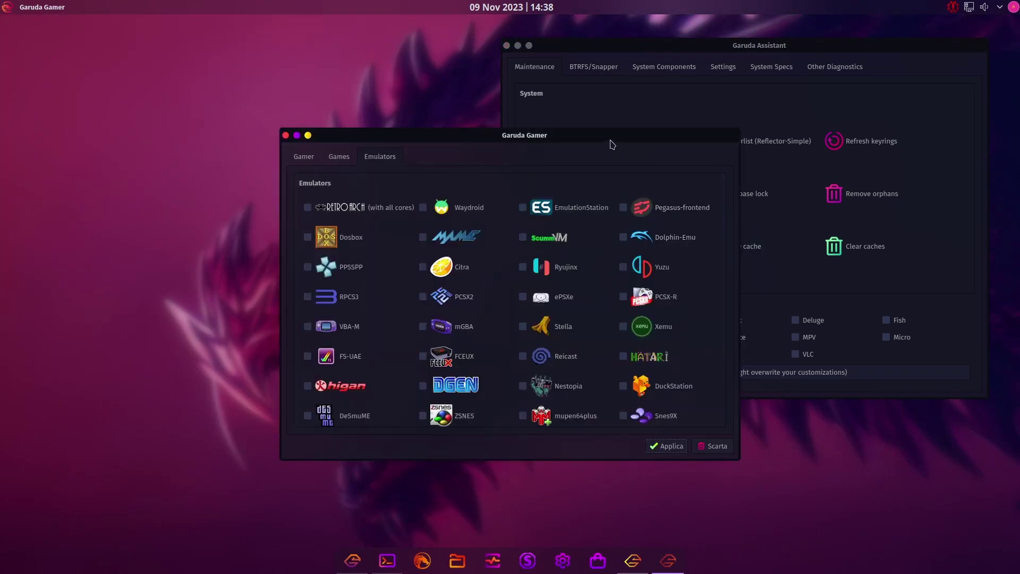
{"action": "left_click_drag", "start_coordinate": [608, 139], "coordinate": [361, 50]}
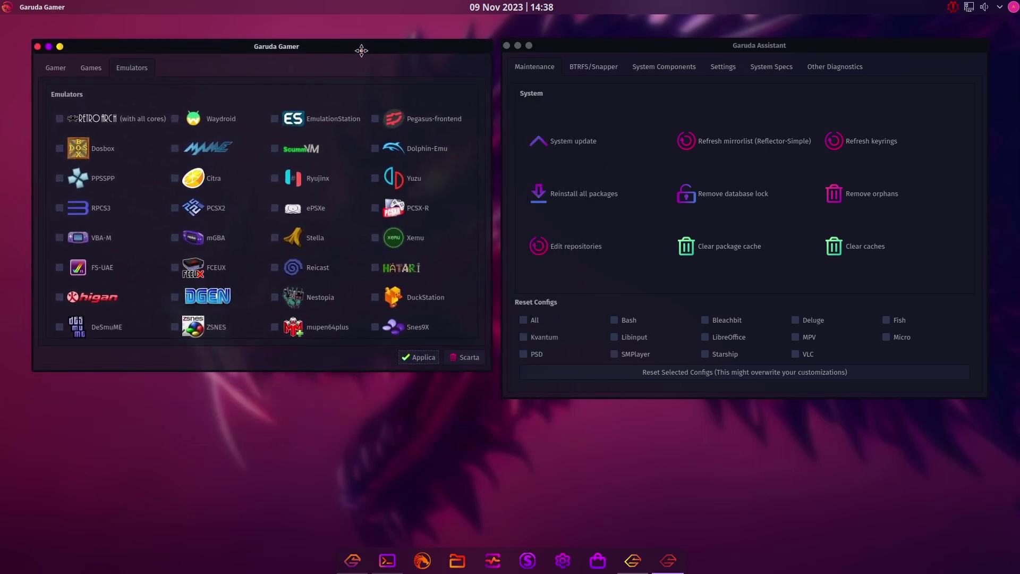
Open Garuda Network Assistant from the launcher's Sistema category, entering the account password to authenticate.
{"action": "left_click", "coordinate": [7, 7]}
{"action": "mouse_move", "coordinate": [68, 188]}
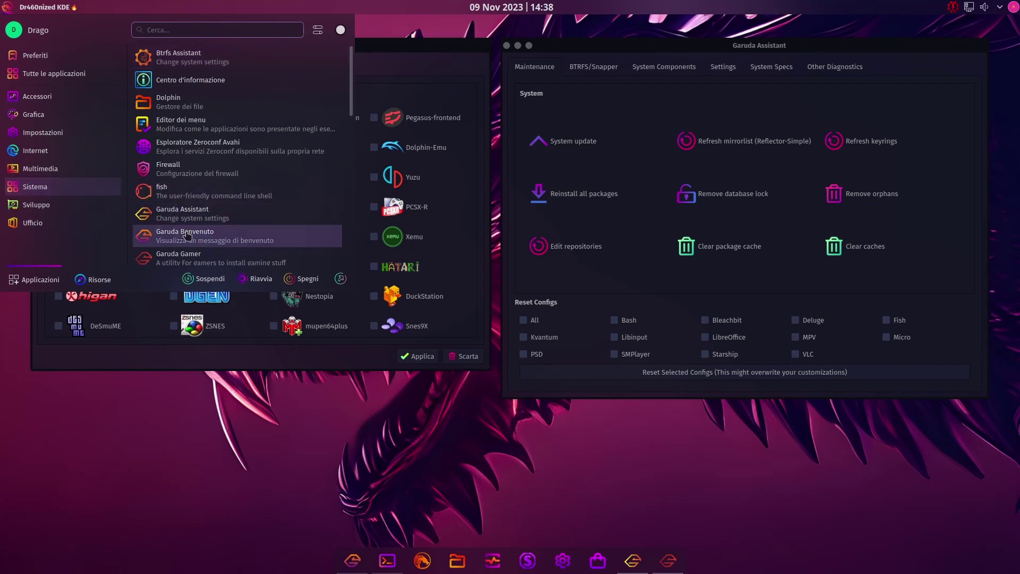
{"action": "scroll", "coordinate": [187, 235], "scroll_direction": "down", "scroll_amount": 1}
{"action": "scroll", "coordinate": [187, 236], "scroll_direction": "down", "scroll_amount": 2}
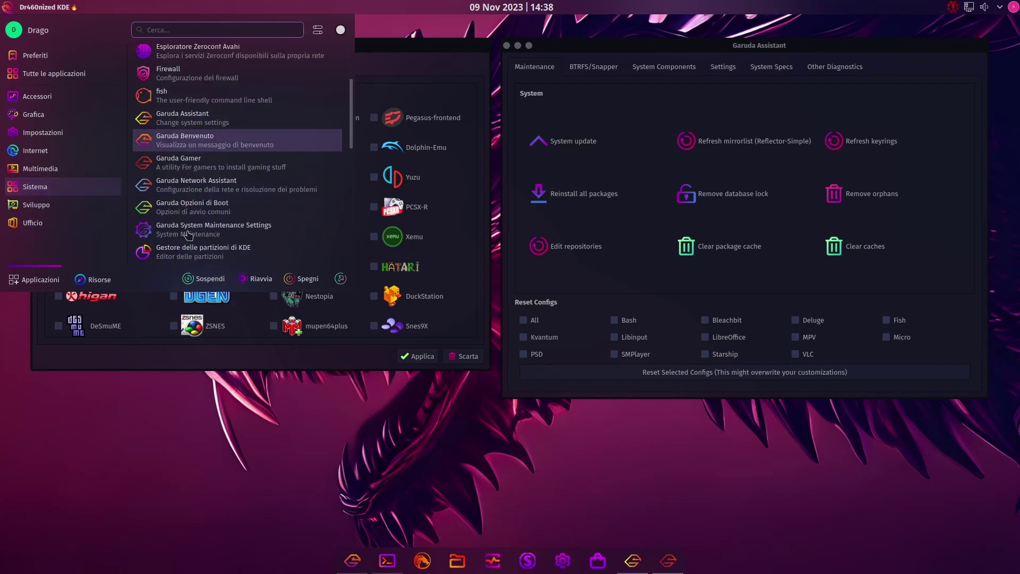
{"action": "left_click", "coordinate": [222, 184]}
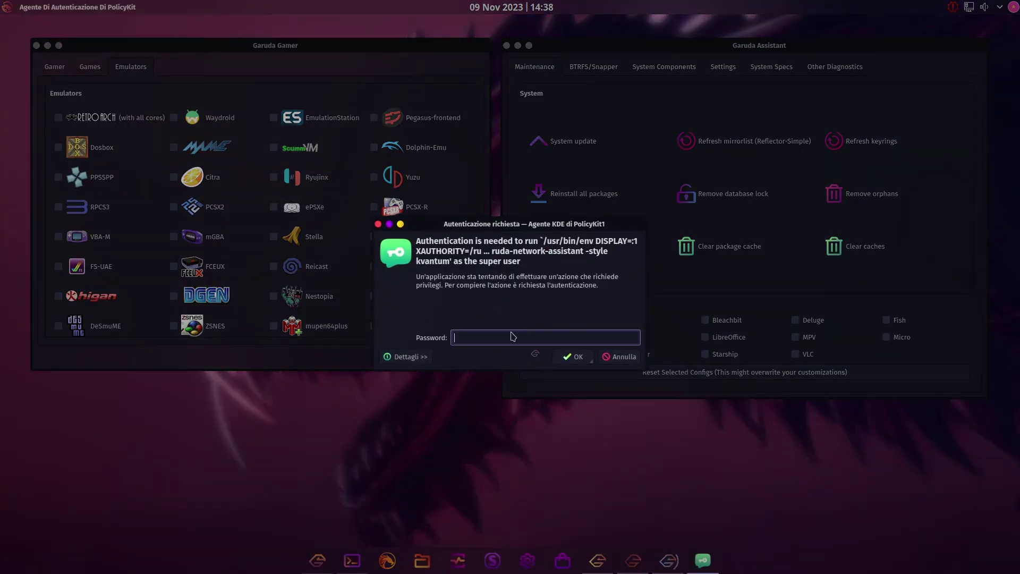
{"action": "type", "text": "*****"}
{"action": "key", "text": "Return"}
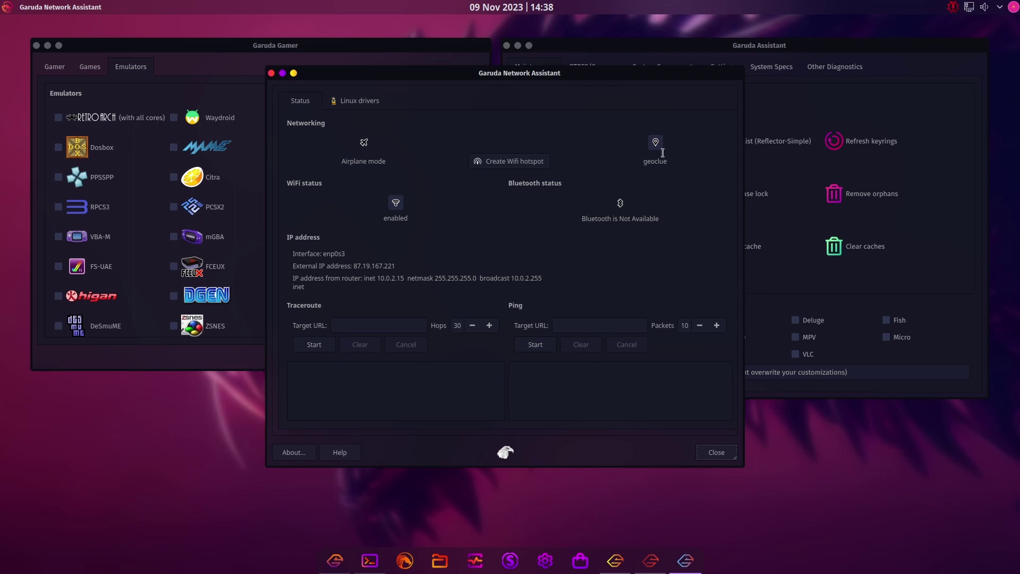
Bring Garuda Assistant and Garuda Gamer to the front and look through Garuda Gamer's list of emulators.
{"action": "left_click", "coordinate": [687, 50]}
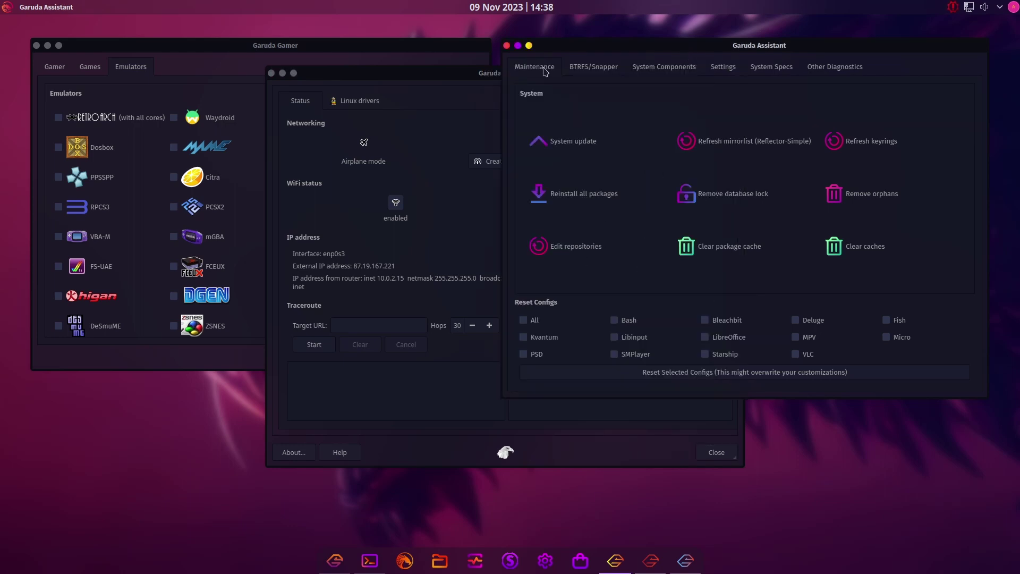
{"action": "left_click", "coordinate": [338, 47]}
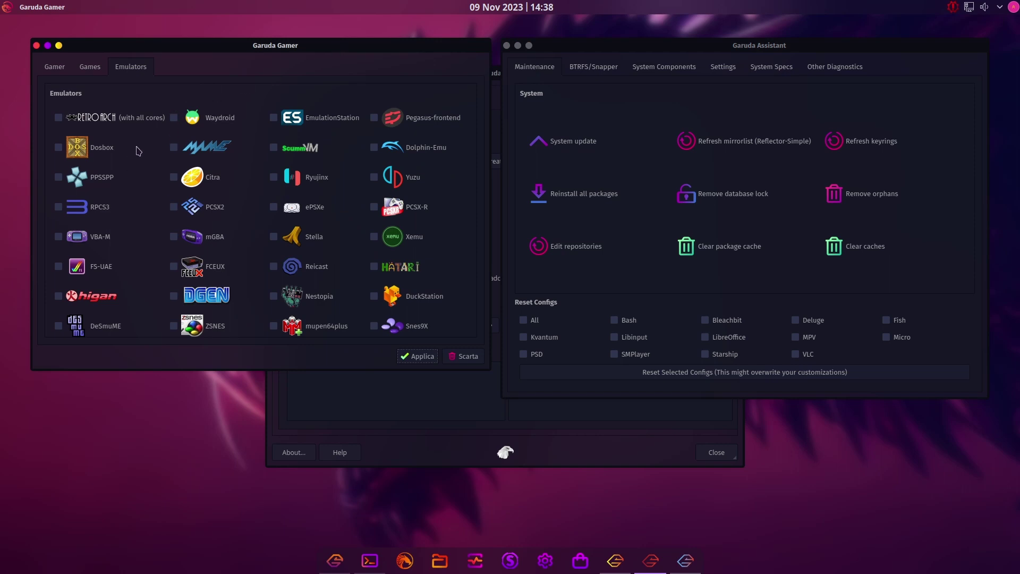
{"action": "scroll", "coordinate": [163, 258], "scroll_direction": "down", "scroll_amount": 3}
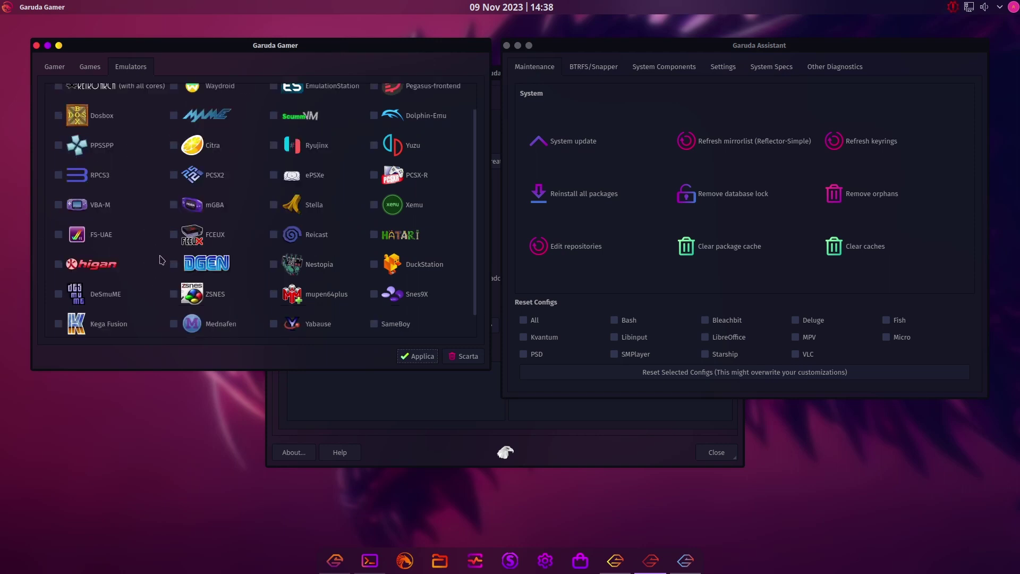
{"action": "scroll", "coordinate": [164, 258], "scroll_direction": "up", "scroll_amount": 3}
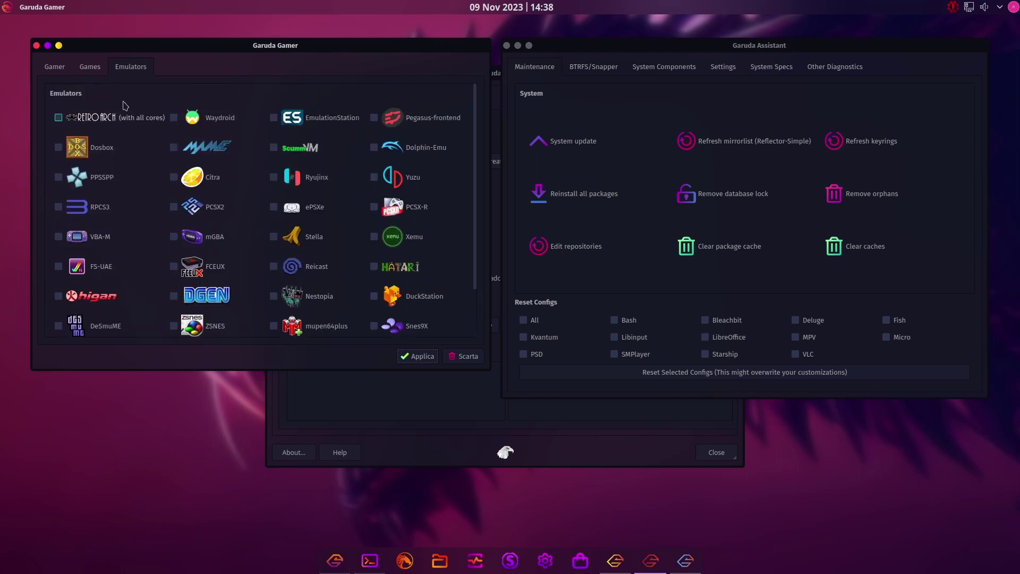
Look through Garuda Gamer's list of games, from action and adventure down to the racing category.
{"action": "left_click", "coordinate": [95, 68]}
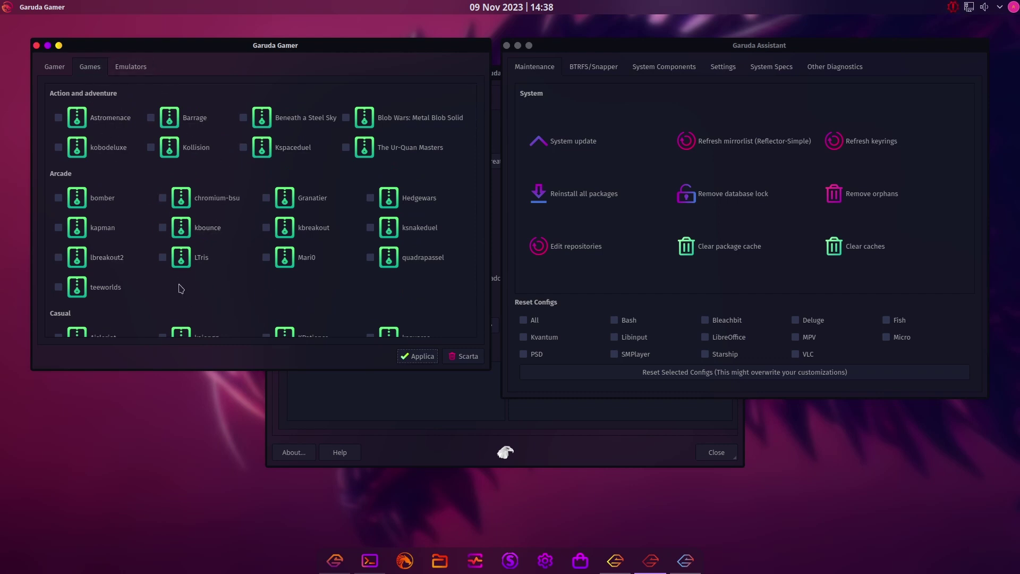
{"action": "scroll", "coordinate": [181, 291], "scroll_direction": "down", "scroll_amount": 2}
{"action": "scroll", "coordinate": [276, 240], "scroll_direction": "down", "scroll_amount": 5}
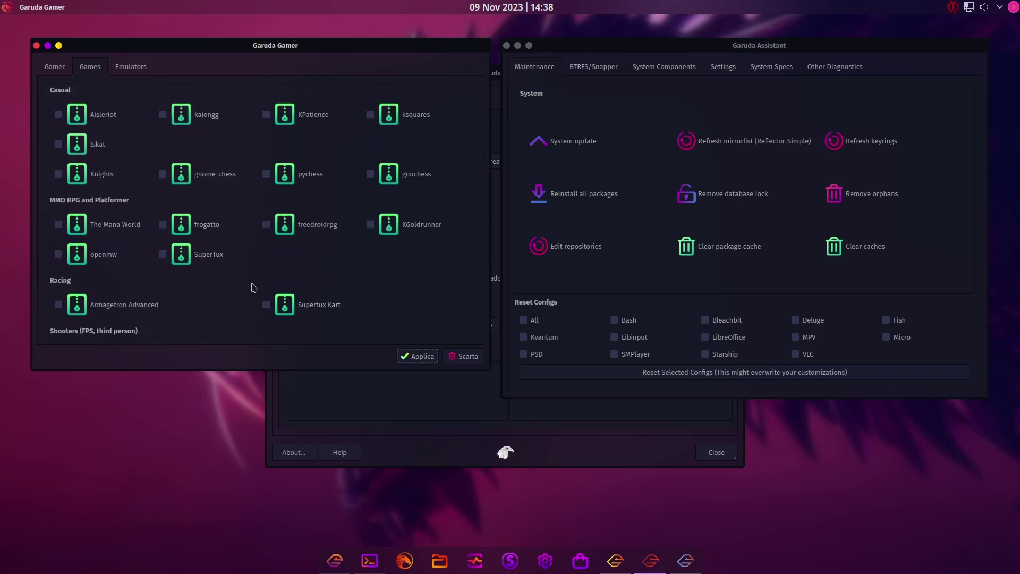
{"action": "scroll", "coordinate": [250, 289], "scroll_direction": "up", "scroll_amount": 7}
Look through Garuda Gamer's launchers, tools and apps, select and deselect CoreCtrl, and close Garuda Gamer.
{"action": "left_click", "coordinate": [54, 69]}
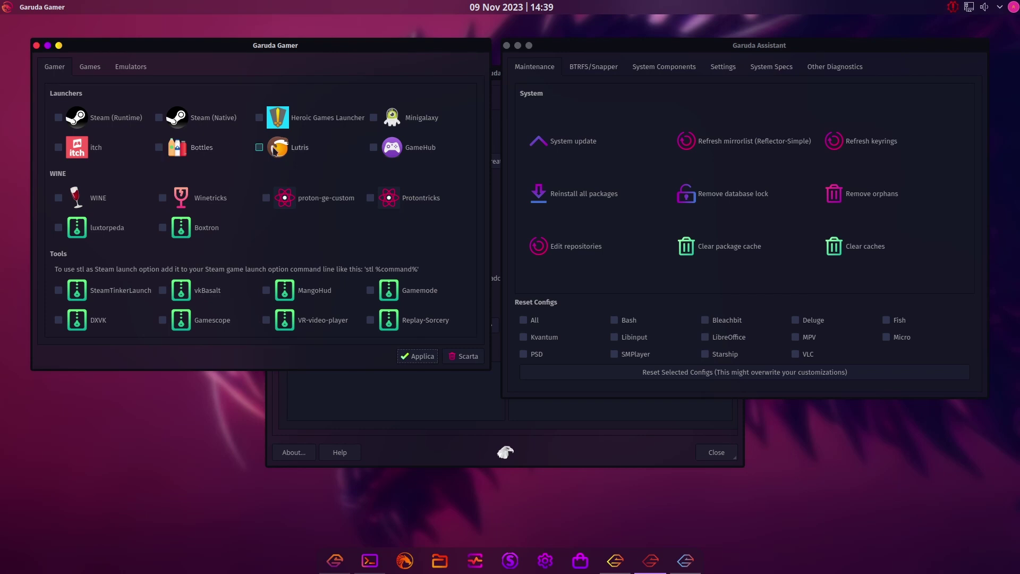
{"action": "scroll", "coordinate": [264, 224], "scroll_direction": "down", "scroll_amount": 4}
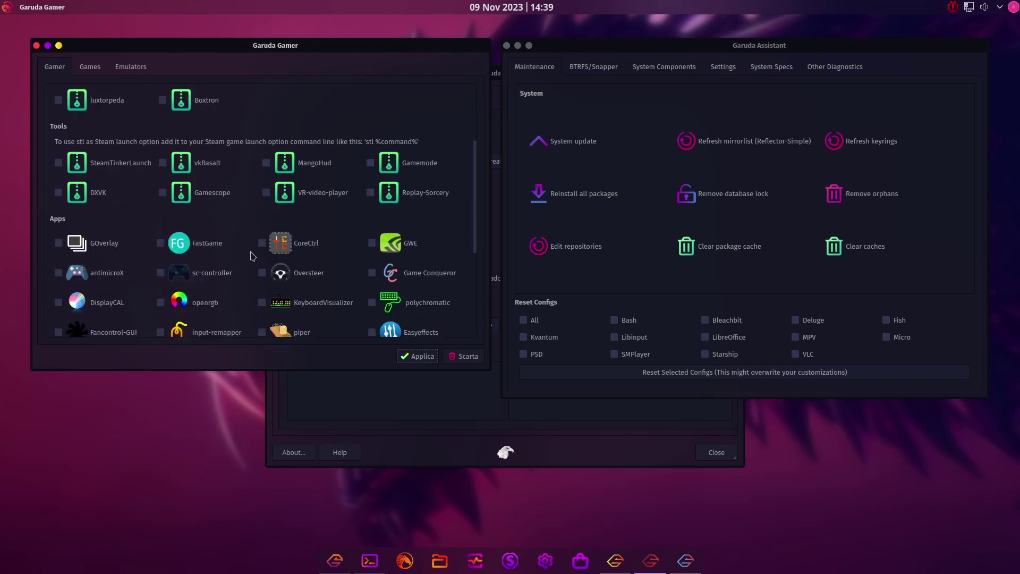
{"action": "left_click", "coordinate": [261, 243]}
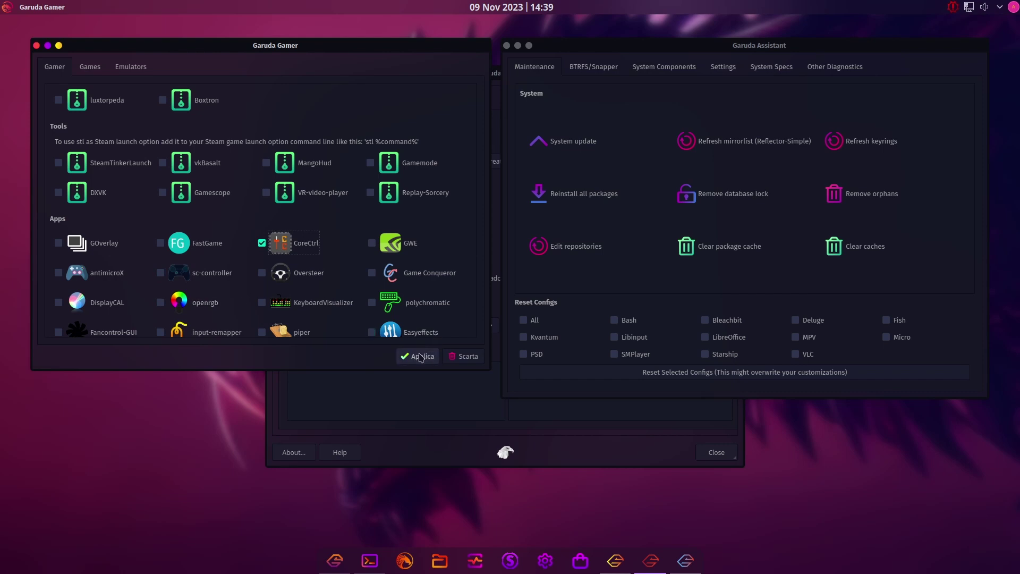
{"action": "left_click", "coordinate": [262, 244]}
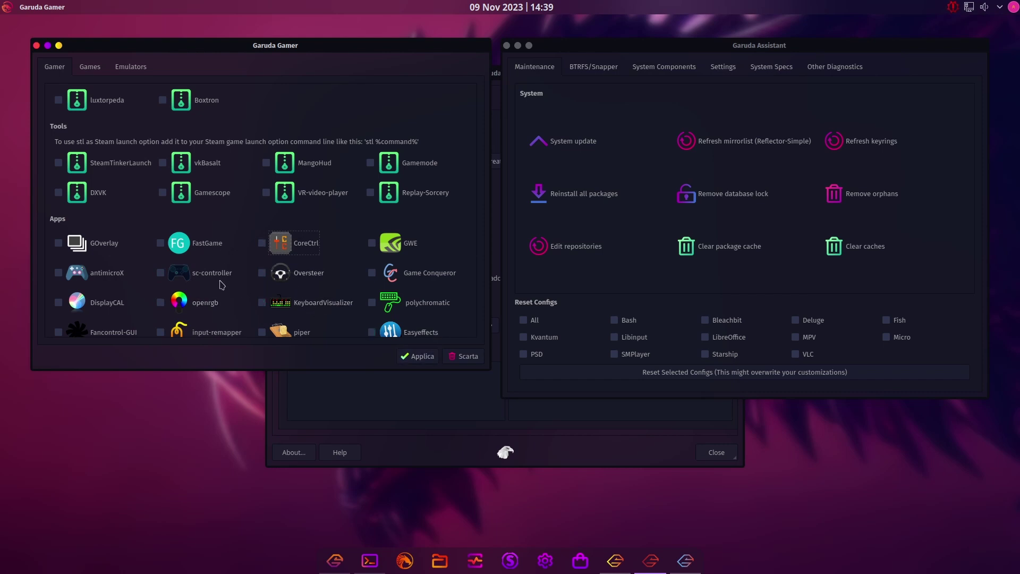
{"action": "scroll", "coordinate": [161, 265], "scroll_direction": "up", "scroll_amount": 4}
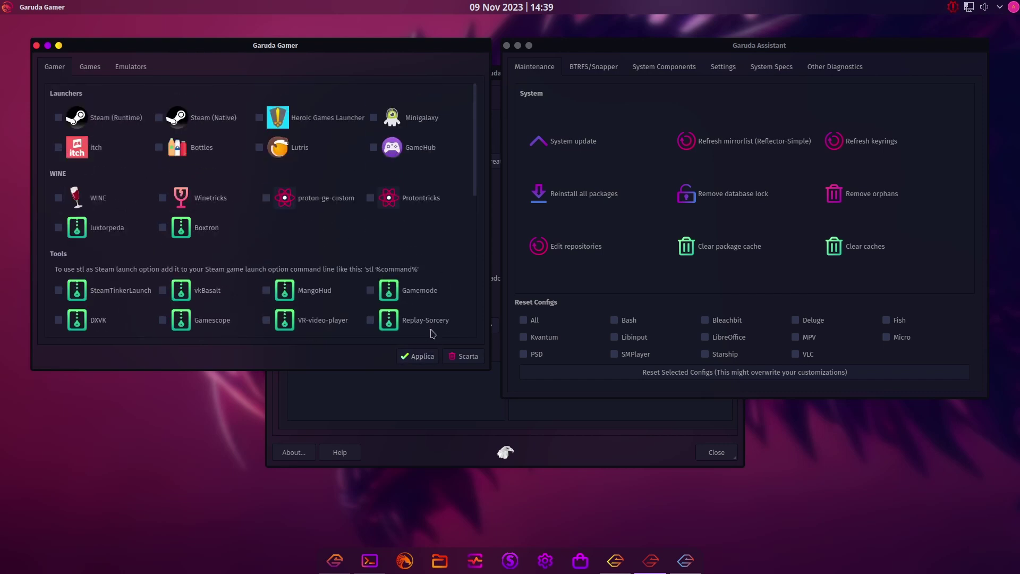
{"action": "left_click", "coordinate": [36, 46]}
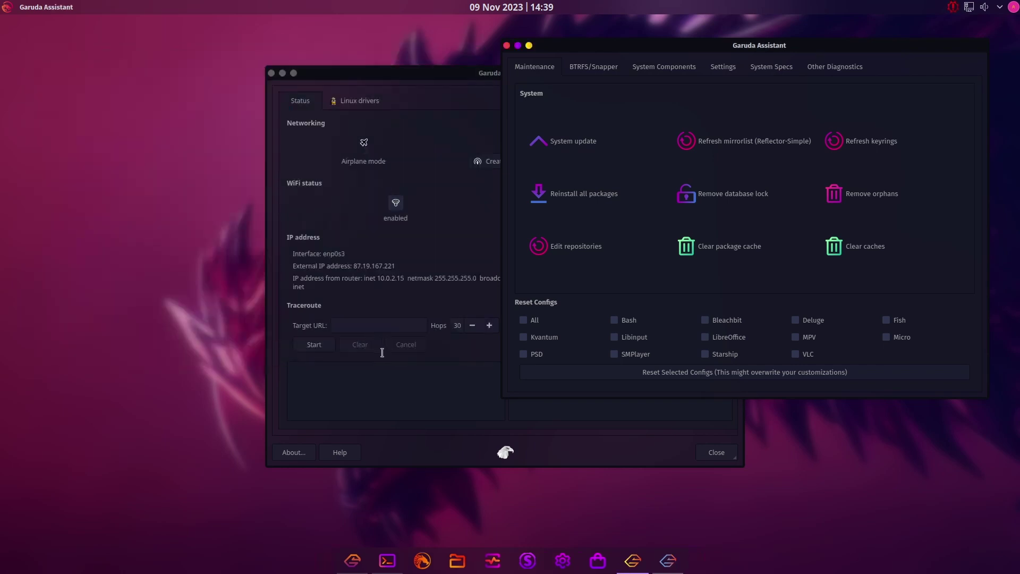
Bring Garuda Network Assistant to the front, view its Linux drivers and Status pages, and close it.
{"action": "left_click", "coordinate": [432, 85]}
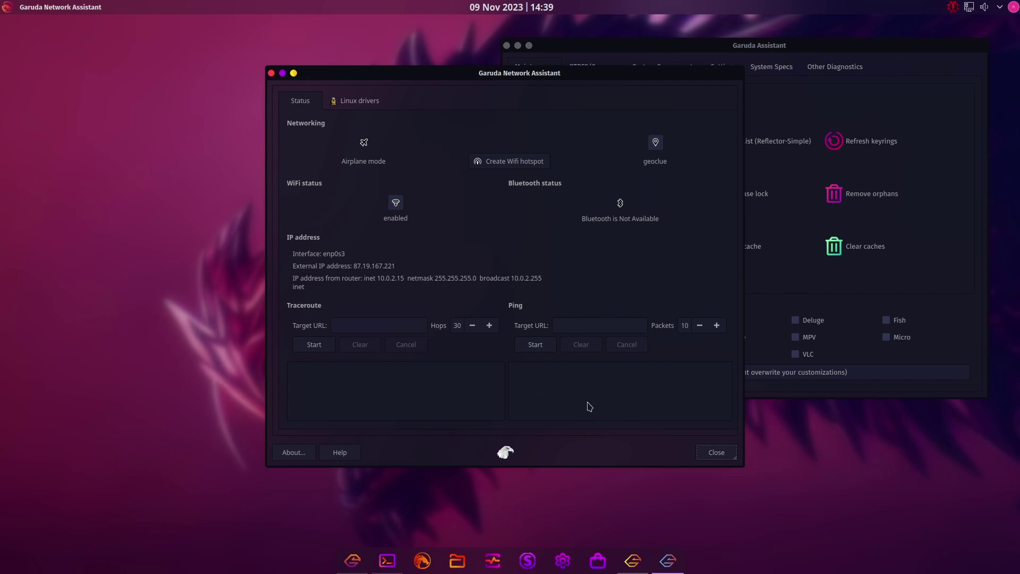
{"action": "left_click", "coordinate": [361, 102]}
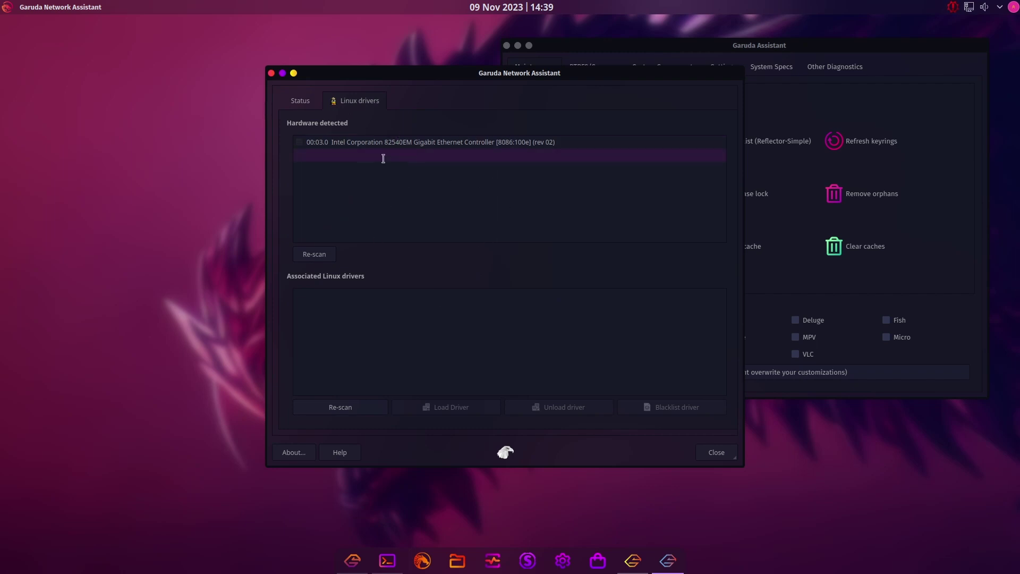
{"action": "left_click", "coordinate": [305, 104]}
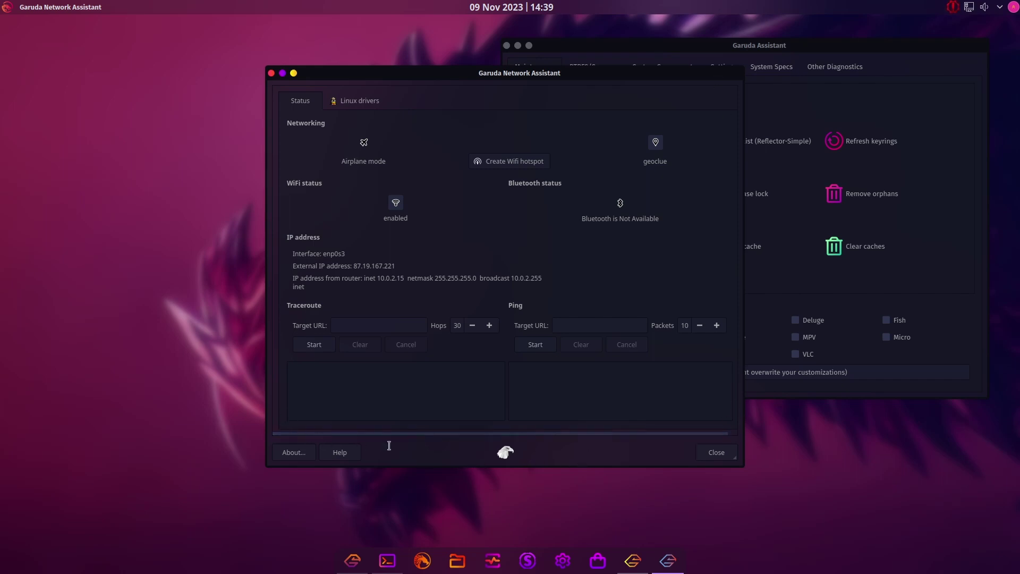
{"action": "left_click", "coordinate": [715, 452]}
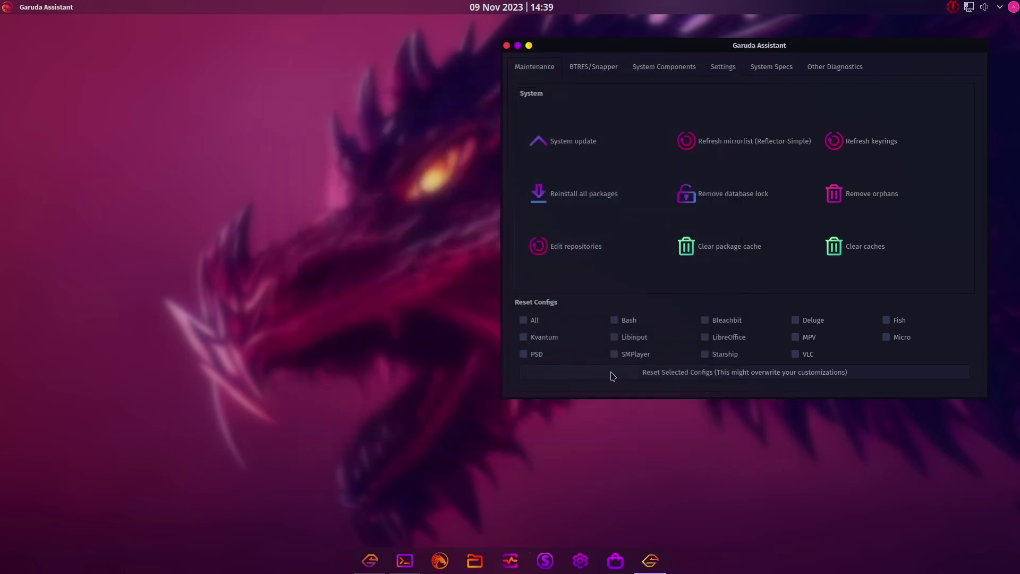
Move the Garuda Assistant window towards the screen's centre and look through its BTRFS/Snapper and System Components pages.
{"action": "left_click_drag", "start_coordinate": [662, 49], "coordinate": [451, 94]}
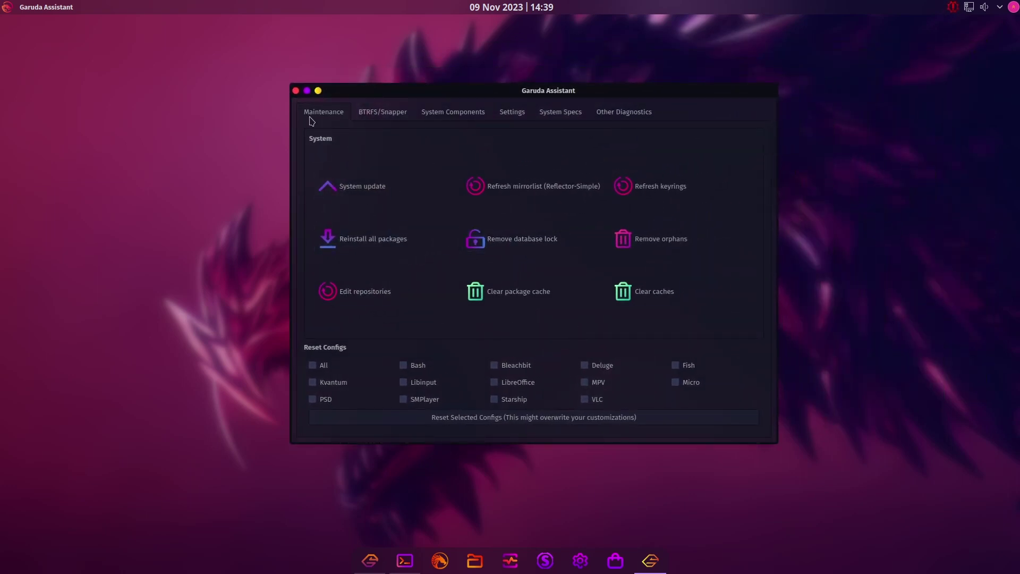
{"action": "left_click", "coordinate": [381, 115]}
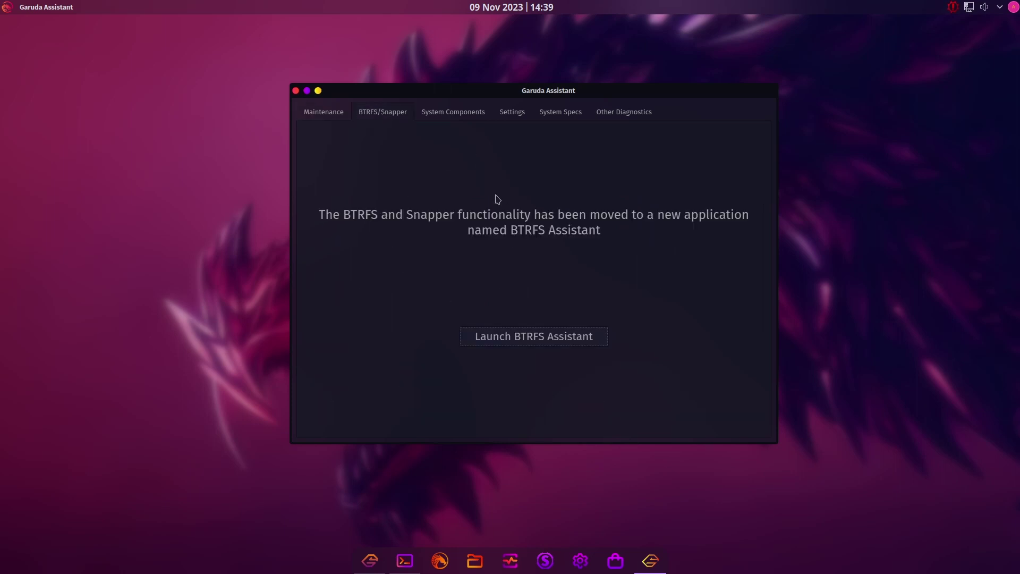
{"action": "left_click", "coordinate": [433, 113]}
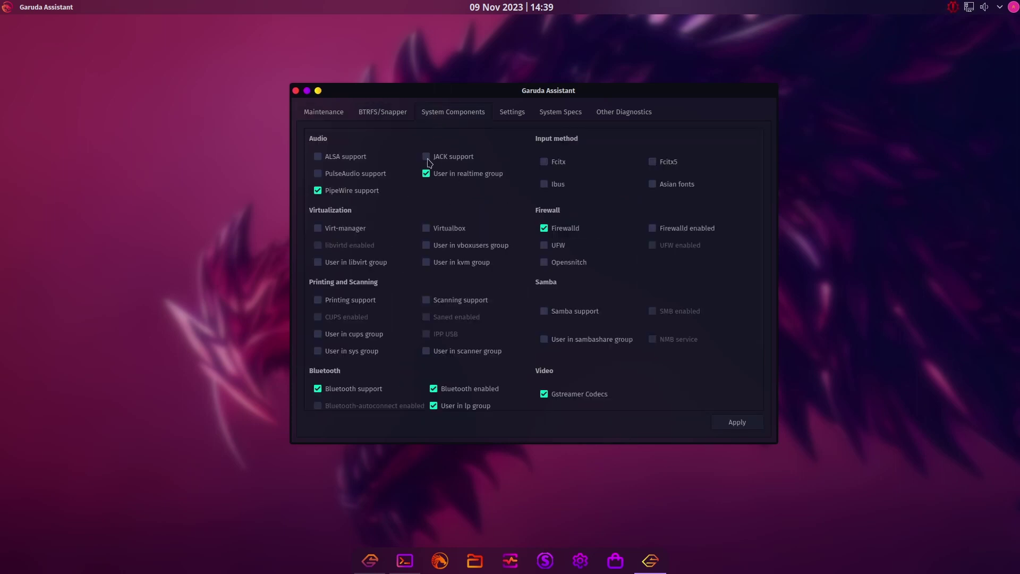
{"action": "left_click", "coordinate": [341, 177]}
{"action": "left_click", "coordinate": [345, 176]}
{"action": "scroll", "coordinate": [524, 313], "scroll_direction": "down", "scroll_amount": 3}
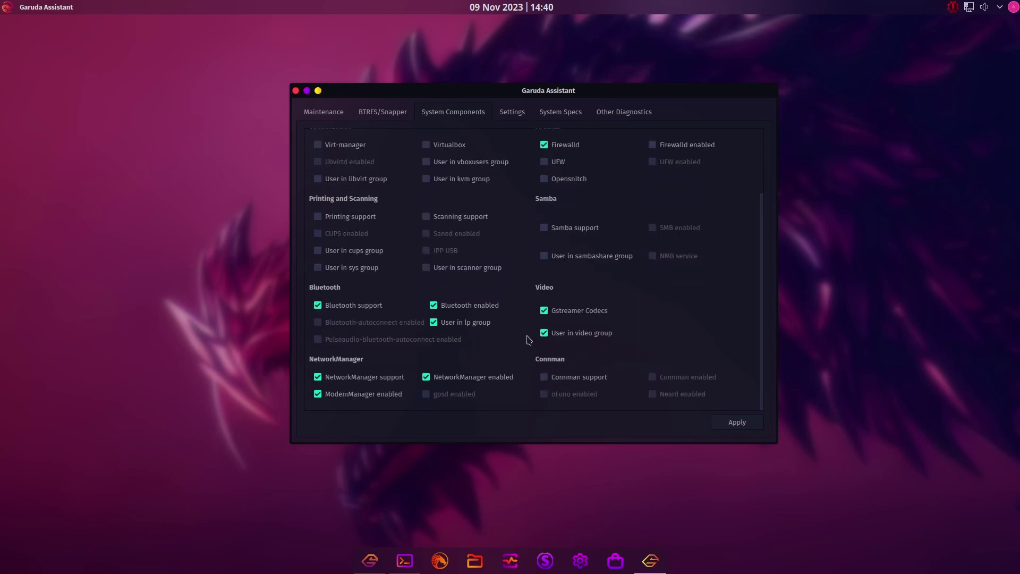
{"action": "scroll", "coordinate": [529, 340], "scroll_direction": "up", "scroll_amount": 3}
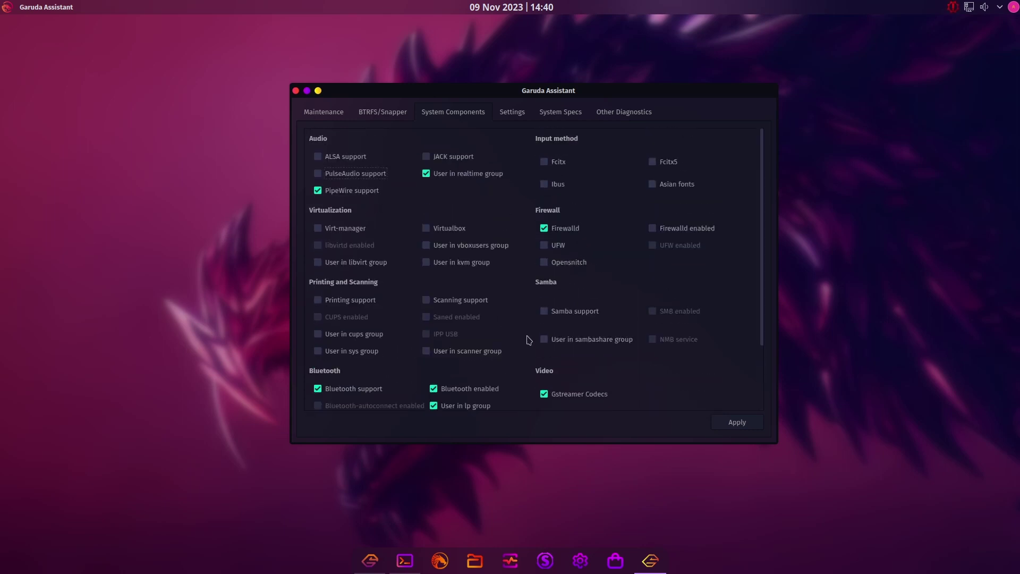
Examine Garuda Assistant's Settings, System Specs and Other Diagnostics pages, and close Garuda Assistant.
{"action": "left_click", "coordinate": [511, 115]}
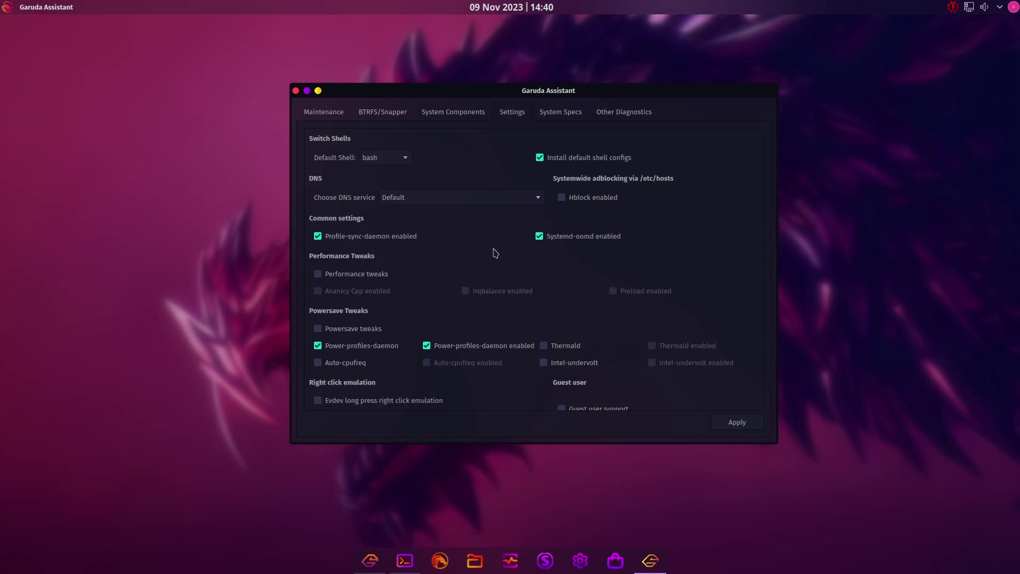
{"action": "scroll", "coordinate": [494, 253], "scroll_direction": "down", "scroll_amount": 1}
{"action": "scroll", "coordinate": [494, 253], "scroll_direction": "up", "scroll_amount": 1}
{"action": "left_click", "coordinate": [557, 118]}
{"action": "left_click", "coordinate": [615, 121]}
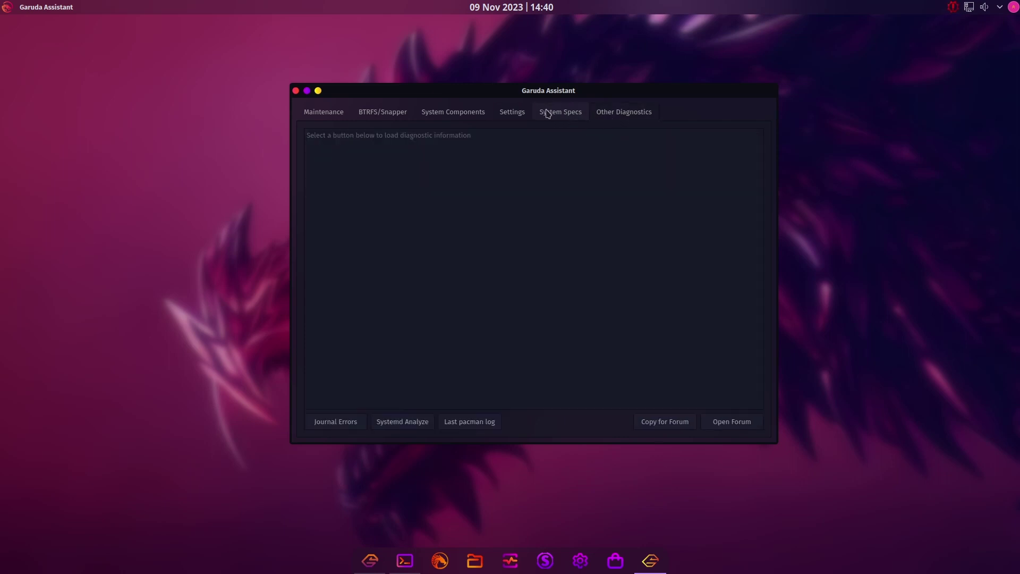
{"action": "left_click", "coordinate": [547, 113]}
{"action": "left_click", "coordinate": [513, 114]}
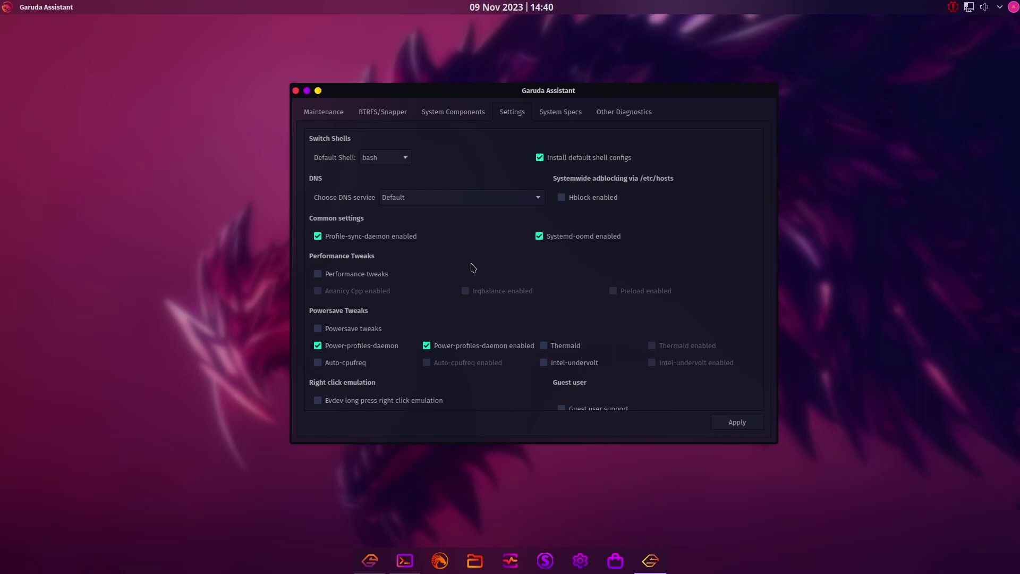
{"action": "scroll", "coordinate": [471, 267], "scroll_direction": "down", "scroll_amount": 1}
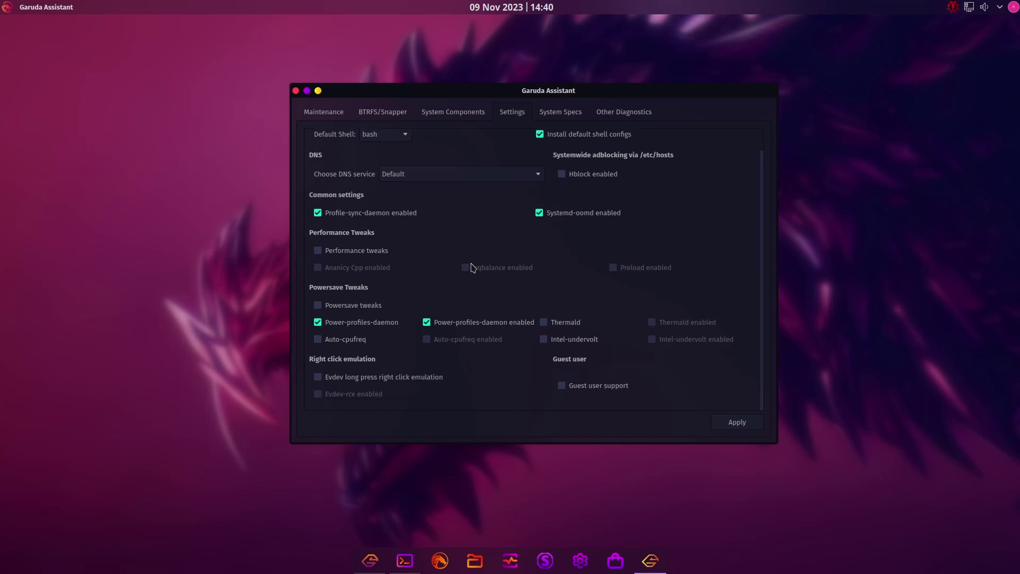
{"action": "scroll", "coordinate": [470, 265], "scroll_direction": "up", "scroll_amount": 1}
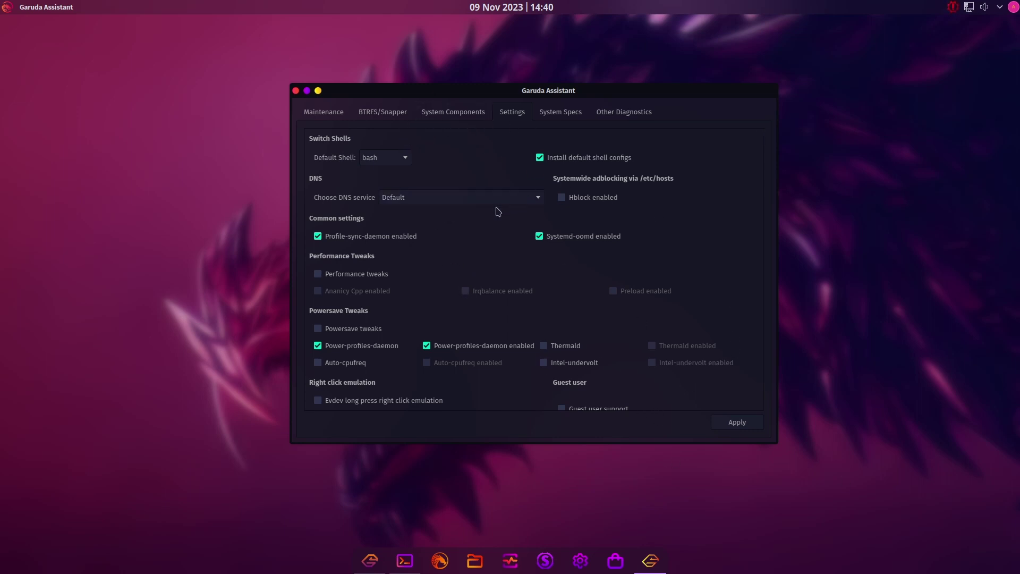
{"action": "left_click", "coordinate": [296, 91]}
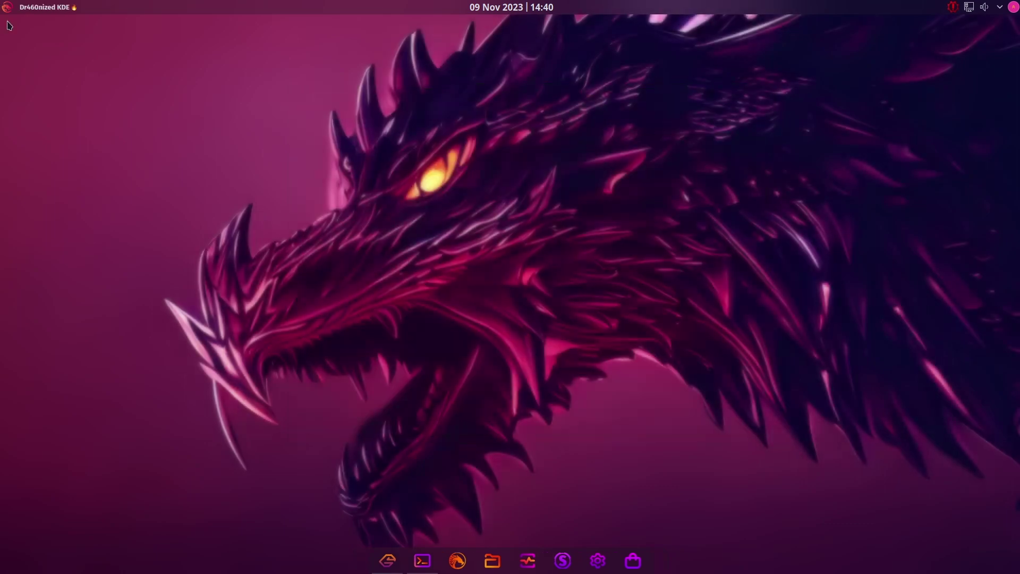
Open Garuda System Maintenance Settings from the launcher's Sistema category and accept its update and notification options unchanged.
{"action": "left_click", "coordinate": [7, 7]}
{"action": "left_click", "coordinate": [52, 186]}
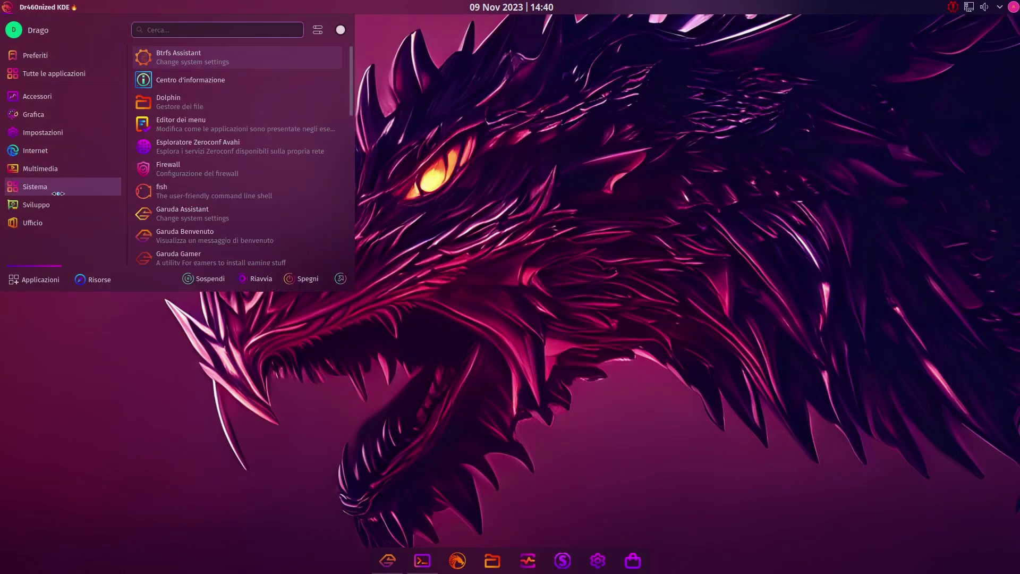
{"action": "scroll", "coordinate": [229, 211], "scroll_direction": "down", "scroll_amount": 1}
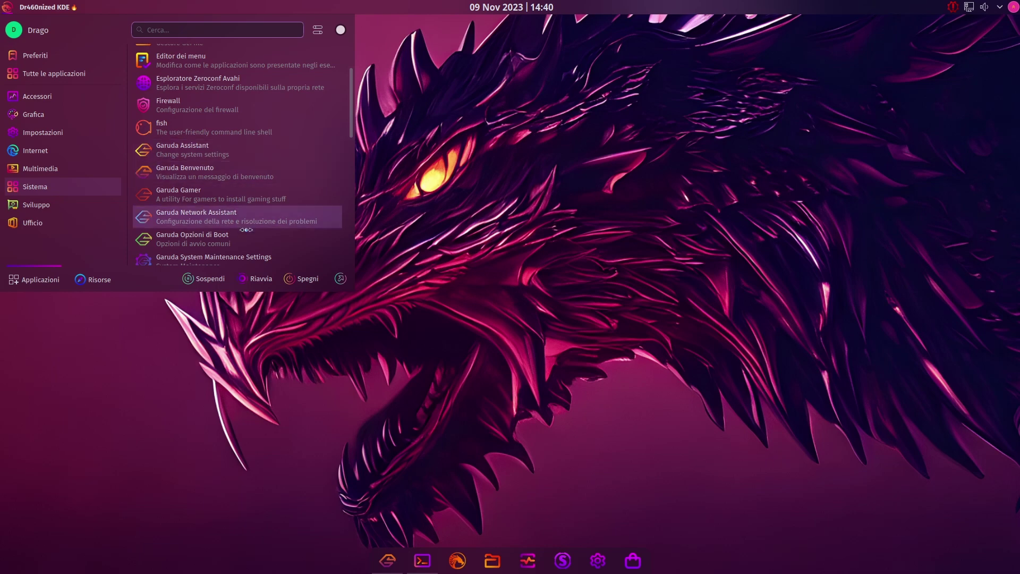
{"action": "scroll", "coordinate": [230, 218], "scroll_direction": "down", "scroll_amount": 1}
{"action": "scroll", "coordinate": [232, 226], "scroll_direction": "down", "scroll_amount": 1}
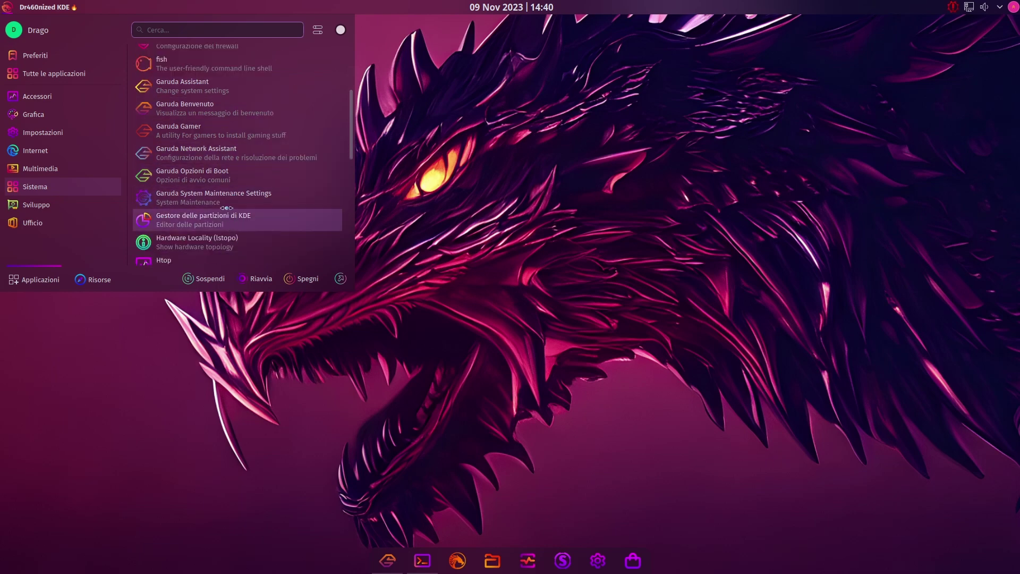
{"action": "left_click", "coordinate": [224, 194]}
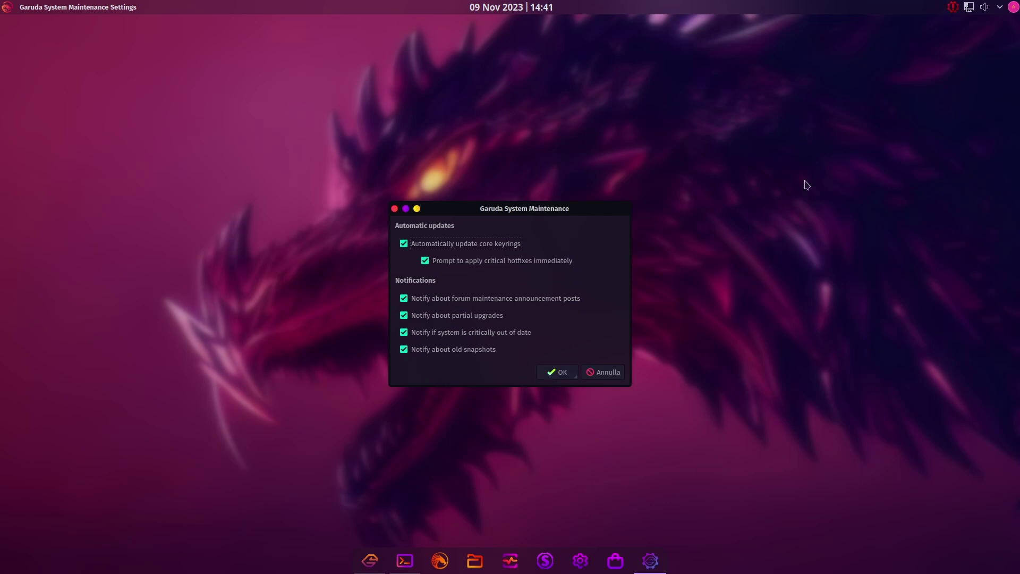
{"action": "left_click", "coordinate": [556, 371]}
Bring up the Konsole terminal to check the package upgrades' progress, shift its window slightly, and minimize it.
{"action": "left_click", "coordinate": [424, 562]}
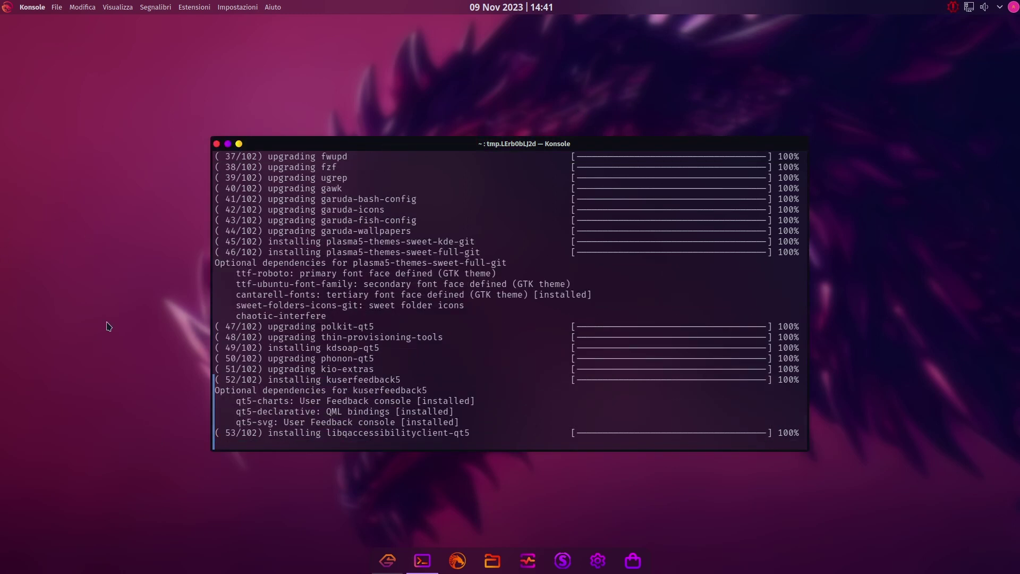
{"action": "left_click", "coordinate": [208, 520]}
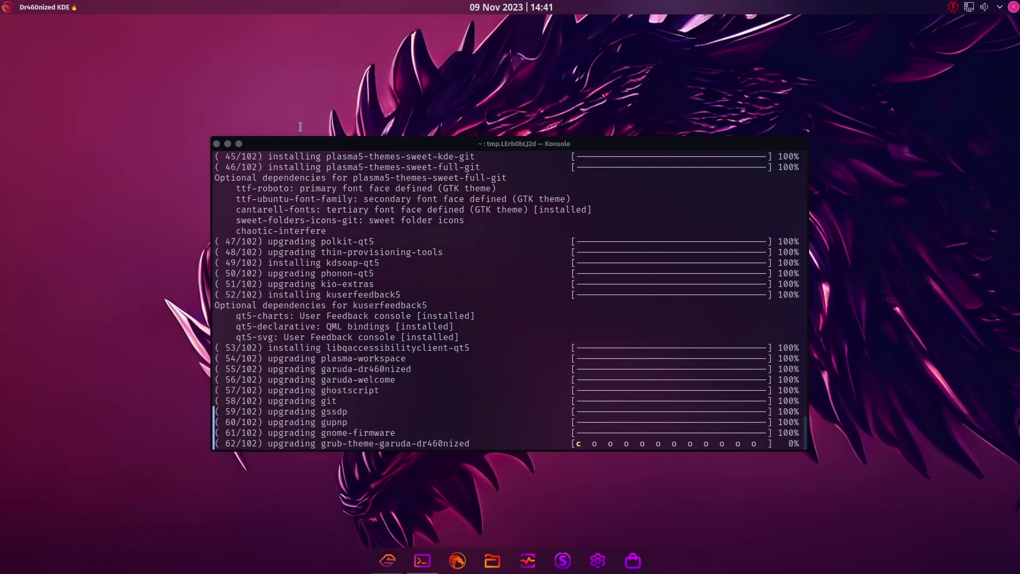
{"action": "left_click_drag", "start_coordinate": [344, 146], "coordinate": [387, 171]}
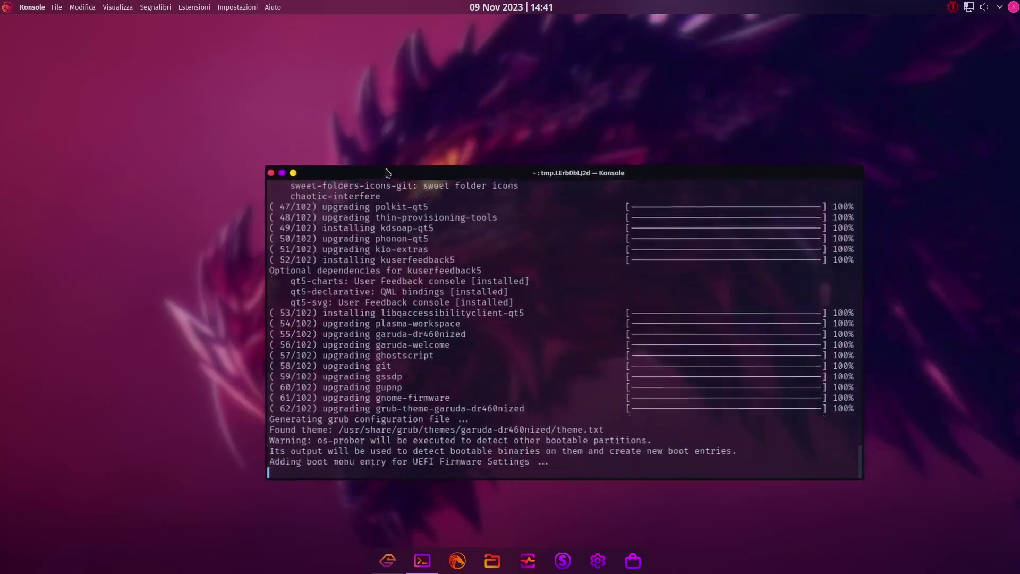
{"action": "left_click", "coordinate": [293, 173]}
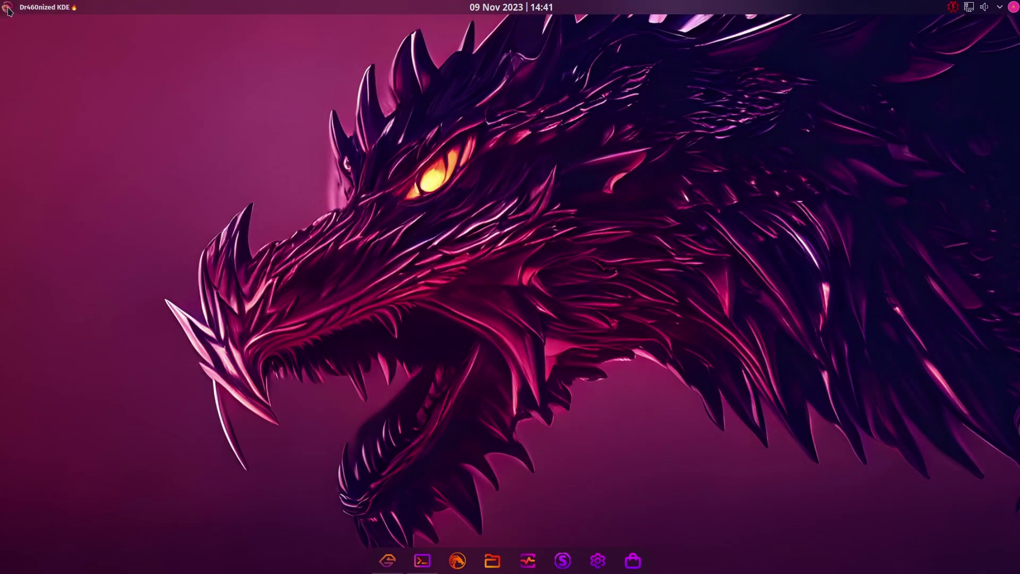
Look through the launcher's application categories and launch FireDragon from the Internet category.
{"action": "left_click", "coordinate": [8, 9]}
{"action": "mouse_move", "coordinate": [68, 216]}
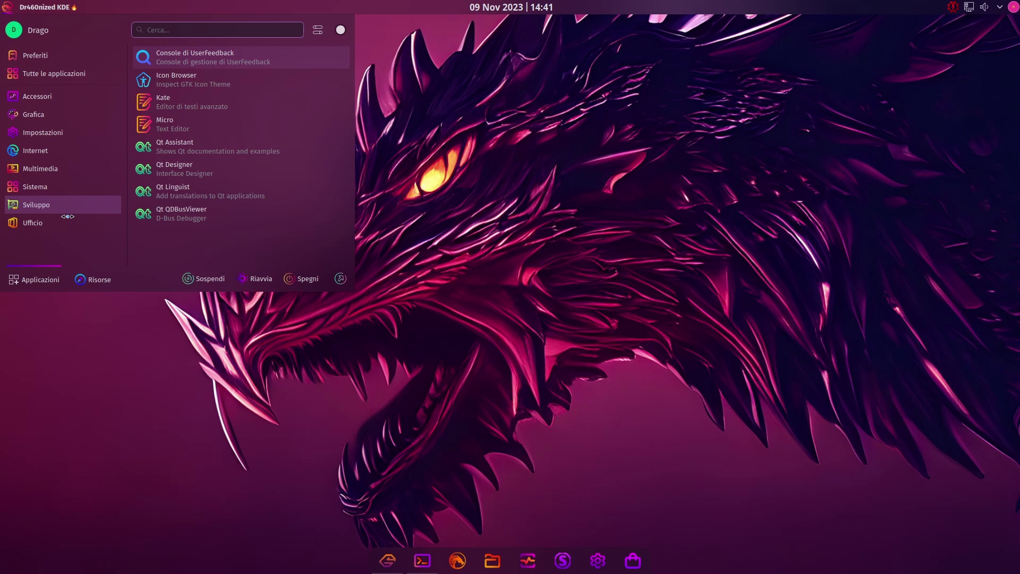
{"action": "mouse_move", "coordinate": [57, 153]}
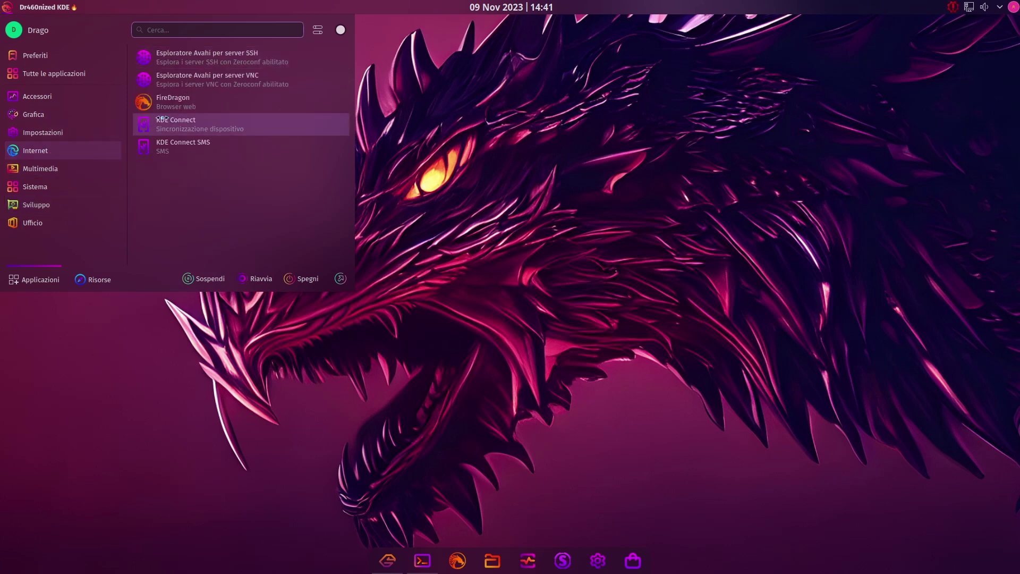
{"action": "left_click", "coordinate": [175, 102]}
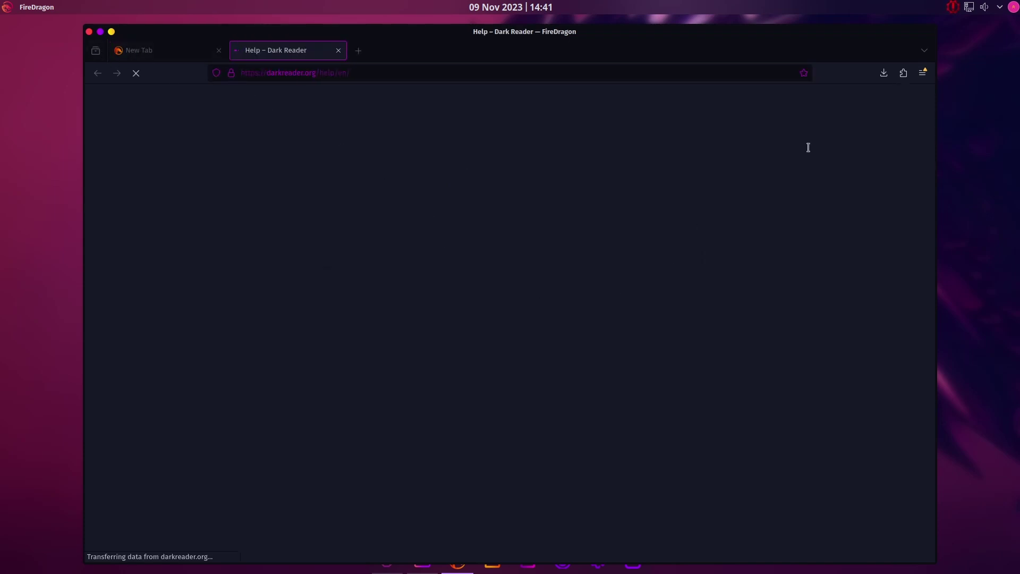
Examine FireDragon's More tools and Help options, view the About FireDragon information, and close it.
{"action": "left_click", "coordinate": [922, 72]}
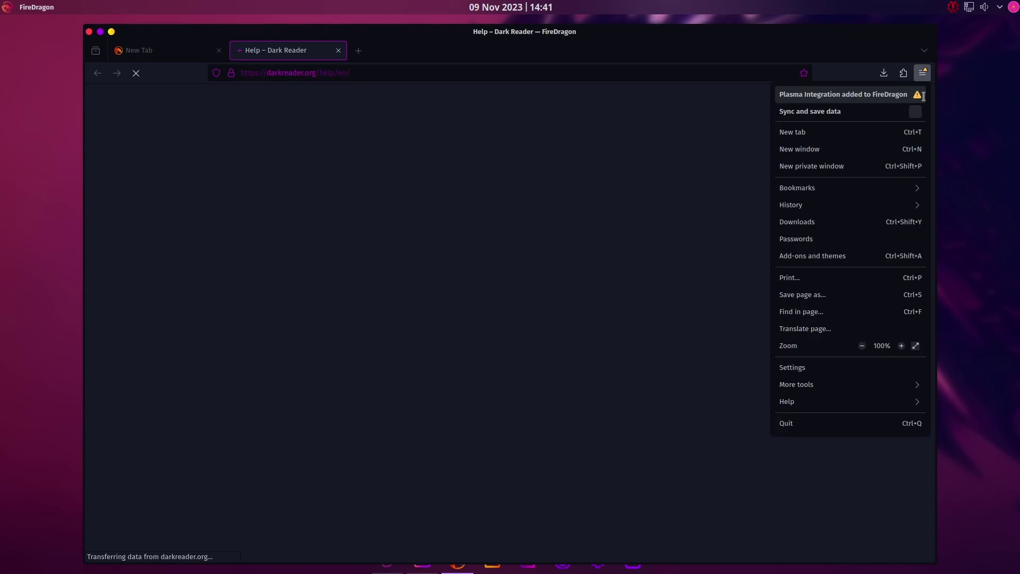
{"action": "left_click", "coordinate": [834, 384]}
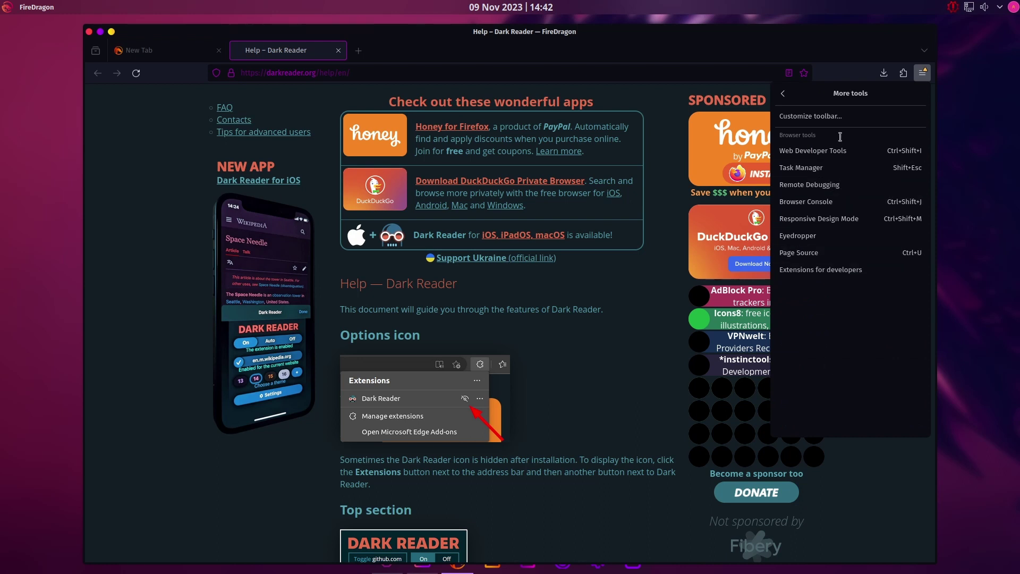
{"action": "left_click", "coordinate": [786, 95]}
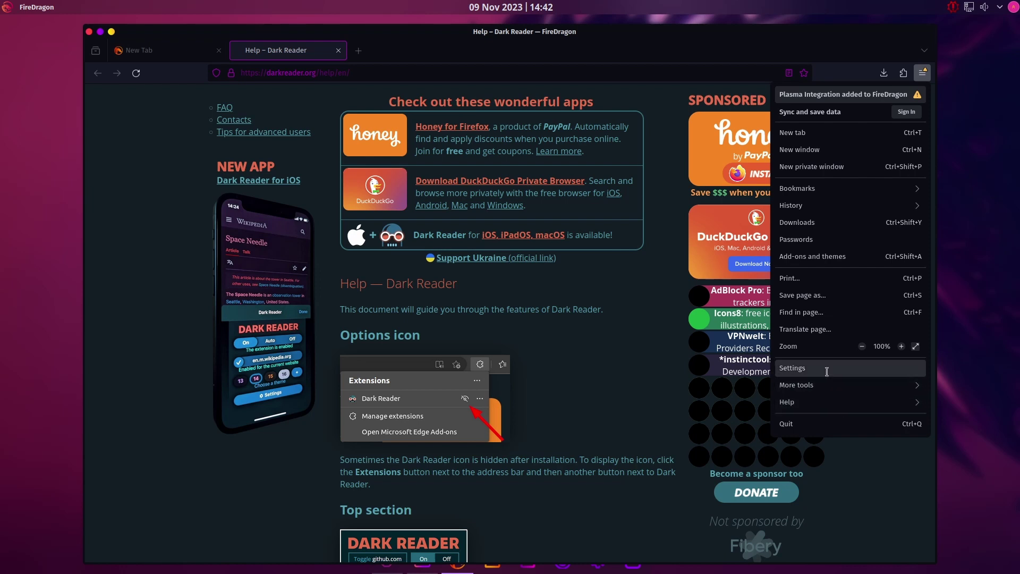
{"action": "left_click", "coordinate": [831, 402]}
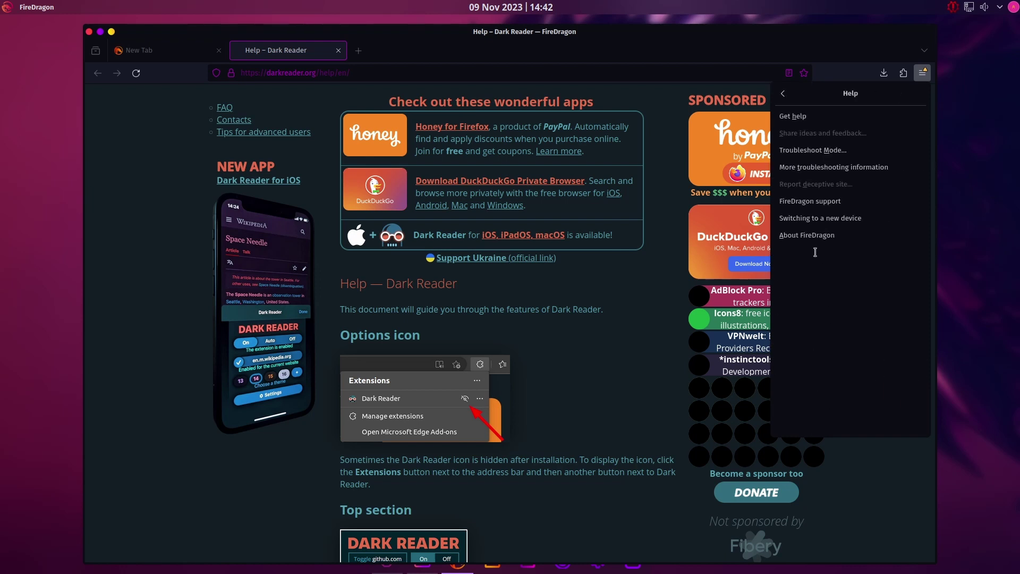
{"action": "left_click", "coordinate": [812, 235]}
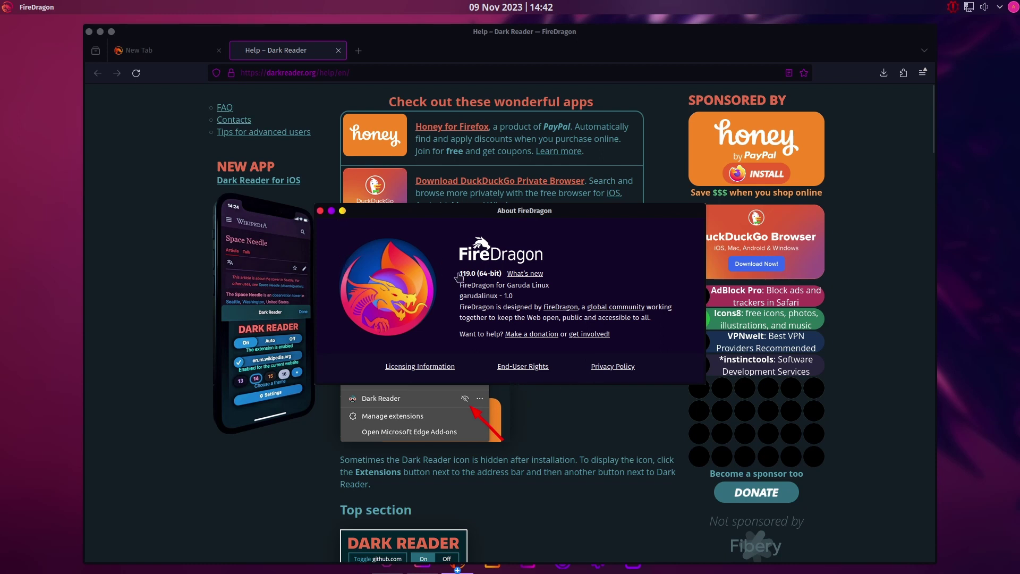
{"action": "left_click", "coordinate": [319, 211]}
Read through the Dark Reader help page and close its tab.
{"action": "scroll", "coordinate": [428, 229], "scroll_direction": "down", "scroll_amount": 3}
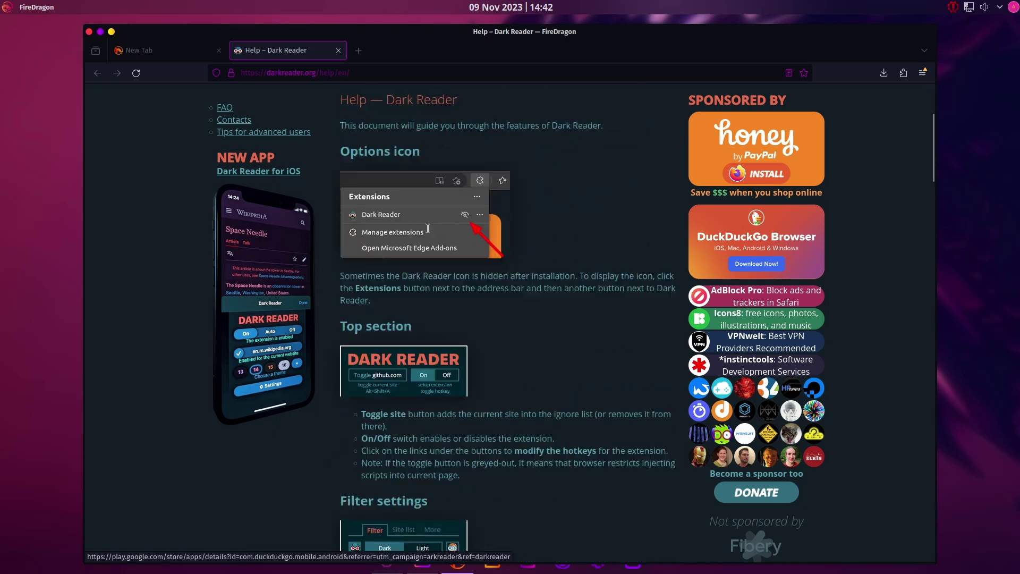
{"action": "scroll", "coordinate": [427, 229], "scroll_direction": "down", "scroll_amount": 12}
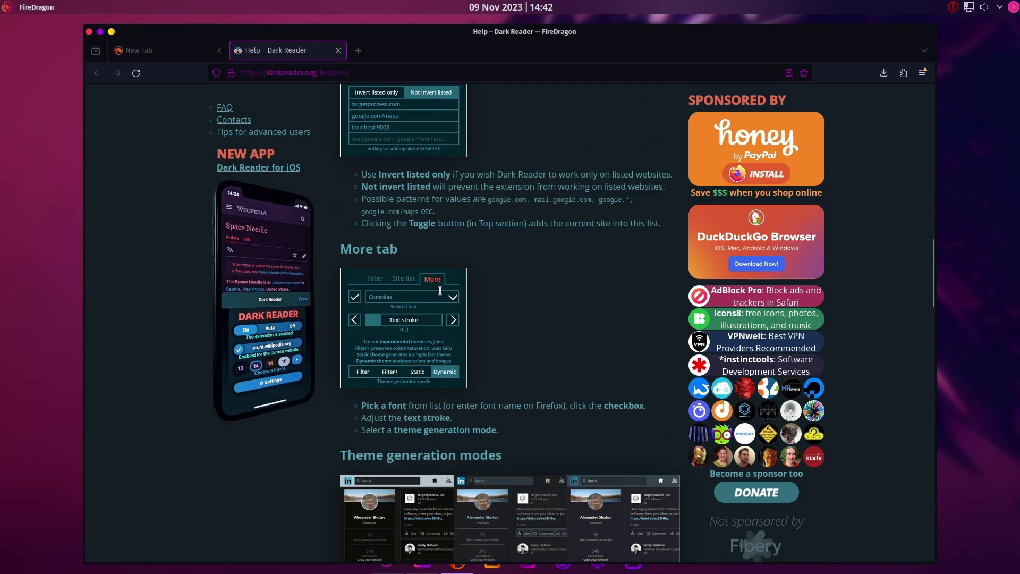
{"action": "scroll", "coordinate": [439, 290], "scroll_direction": "up", "scroll_amount": 15}
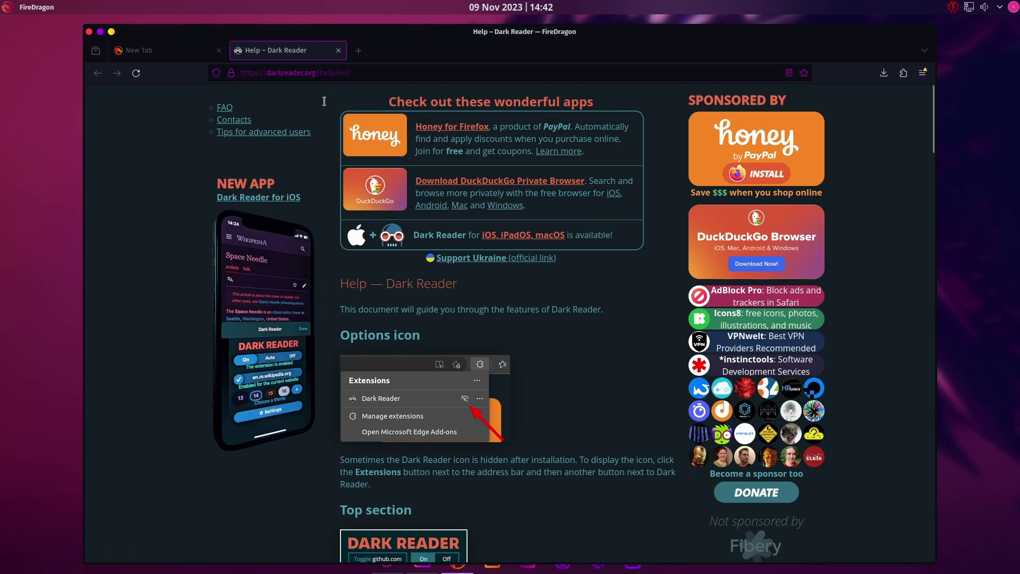
{"action": "scroll", "coordinate": [415, 292], "scroll_direction": "down", "scroll_amount": 8}
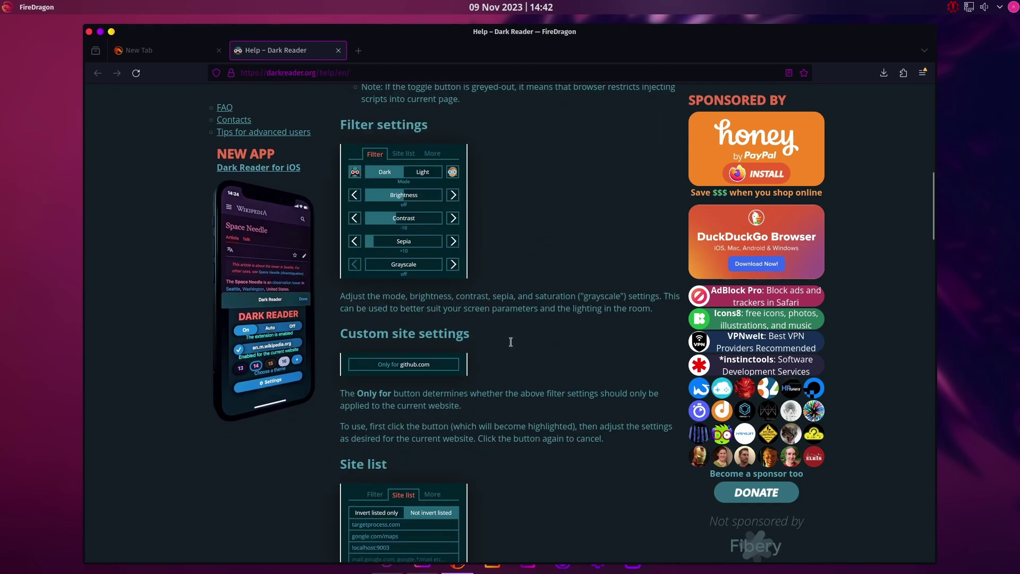
{"action": "scroll", "coordinate": [446, 319], "scroll_direction": "up", "scroll_amount": 8}
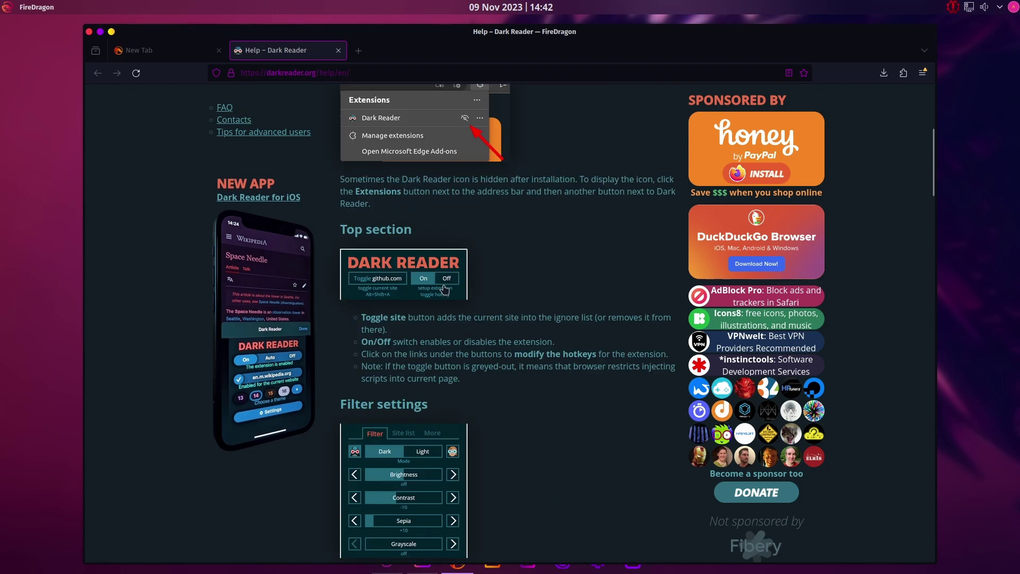
{"action": "scroll", "coordinate": [433, 283], "scroll_direction": "up", "scroll_amount": 1}
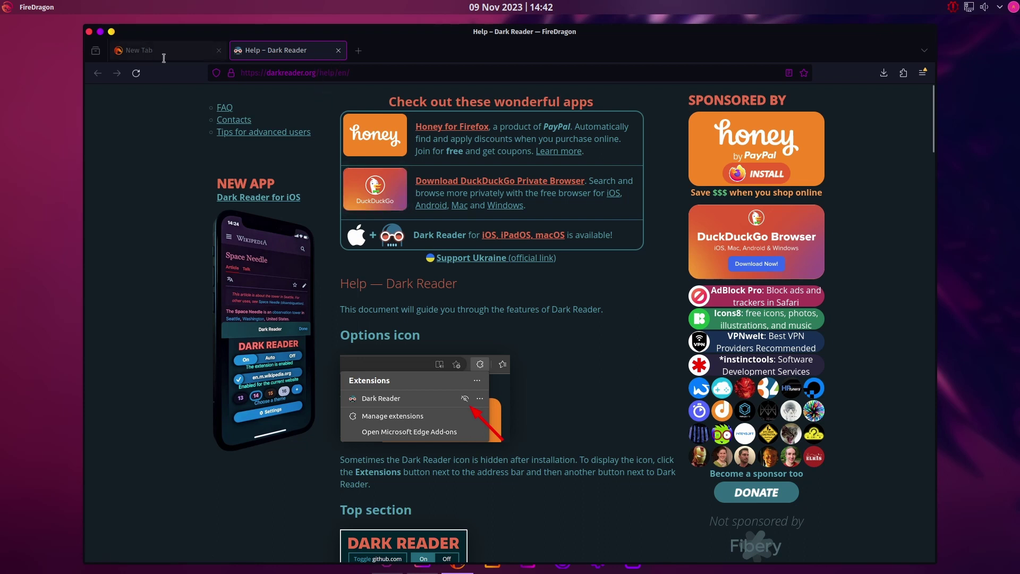
{"action": "left_click", "coordinate": [338, 51]}
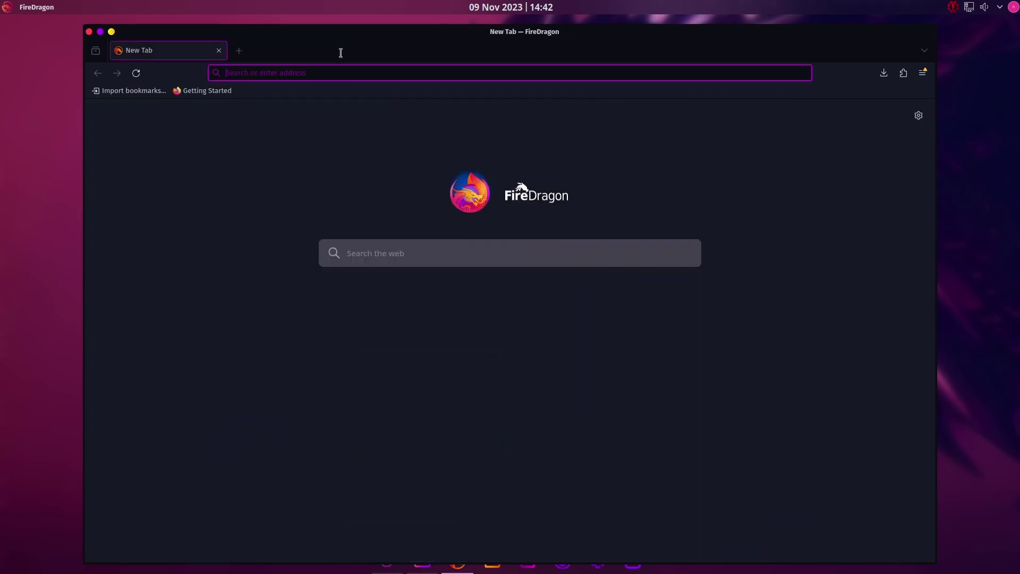
Search the web for "angolo di claudio" and open the matching YouTube channel.
{"action": "left_click", "coordinate": [252, 72]}
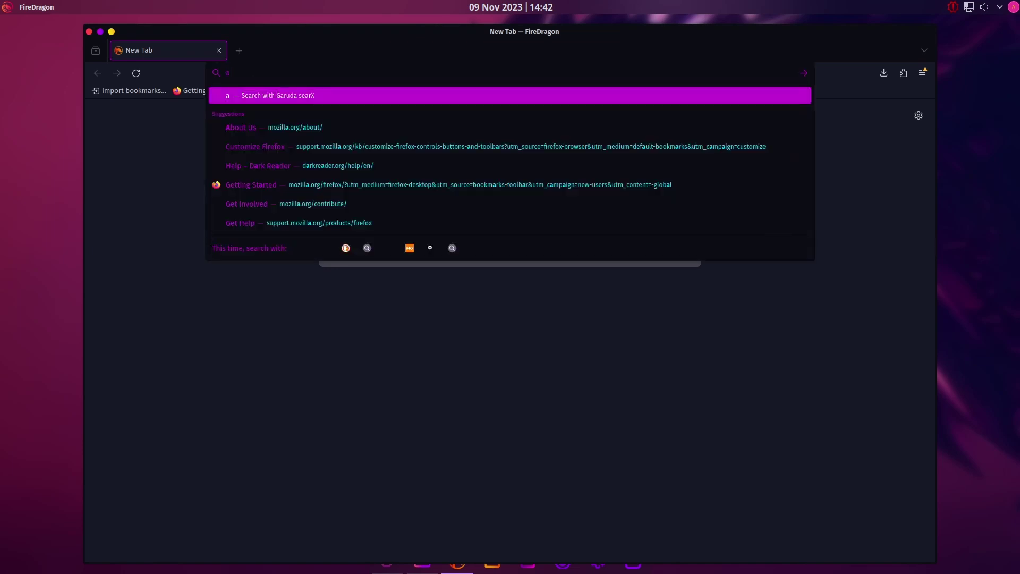
{"action": "type", "text": "angolo di claudio"}
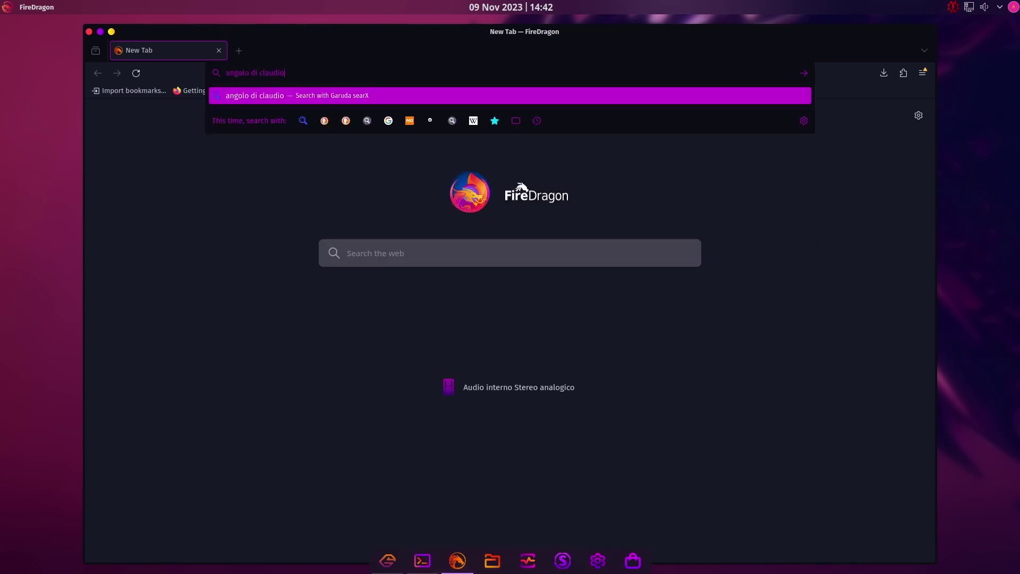
{"action": "key", "text": "Return"}
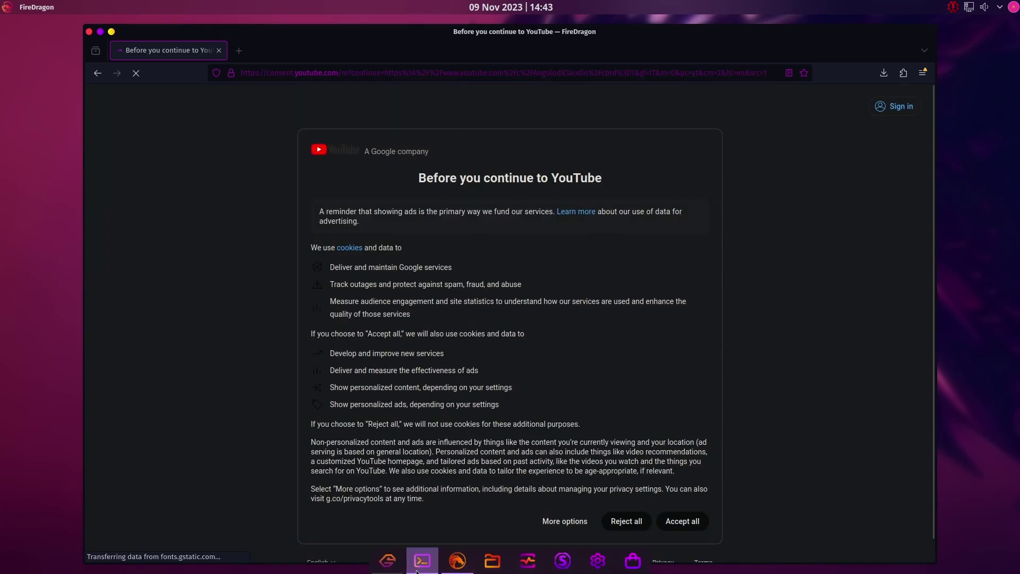
Check the package upgrades' progress in Konsole, return to FireDragon, and accept all YouTube cookies.
{"action": "left_click", "coordinate": [416, 571]}
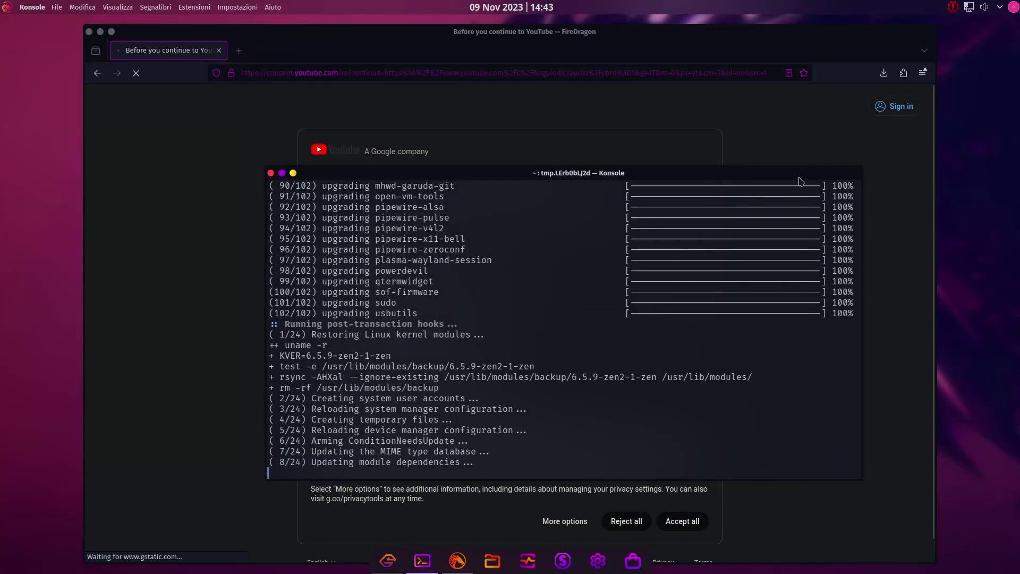
{"action": "key", "text": "alt+Tab"}
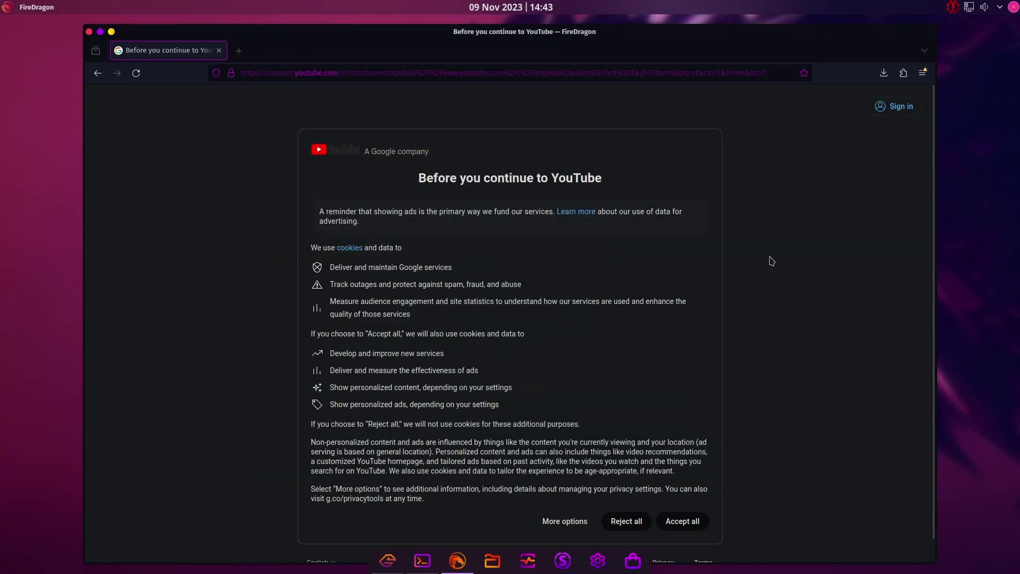
{"action": "scroll", "coordinate": [596, 380], "scroll_direction": "down", "scroll_amount": 1}
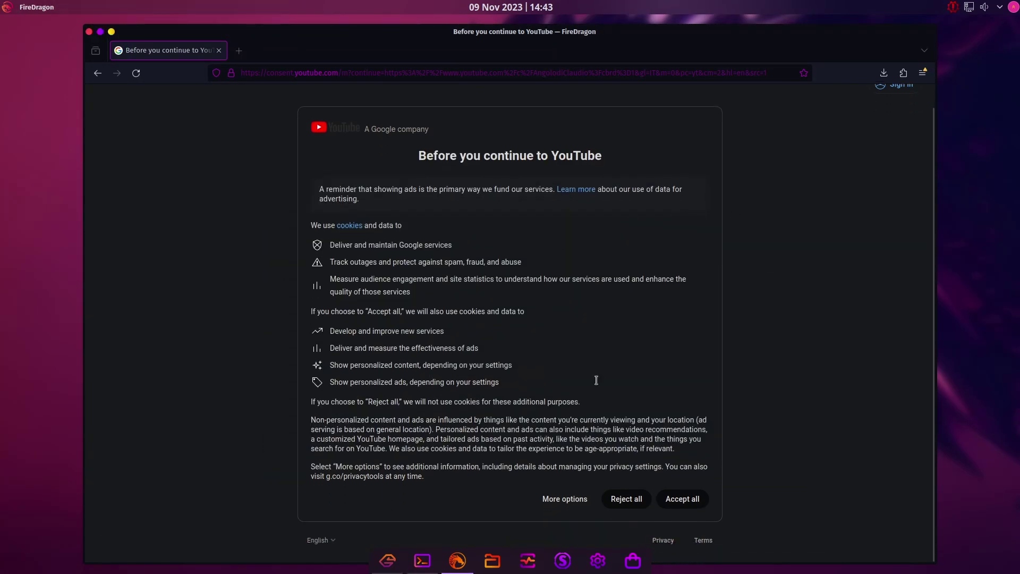
{"action": "left_click", "coordinate": [671, 500]}
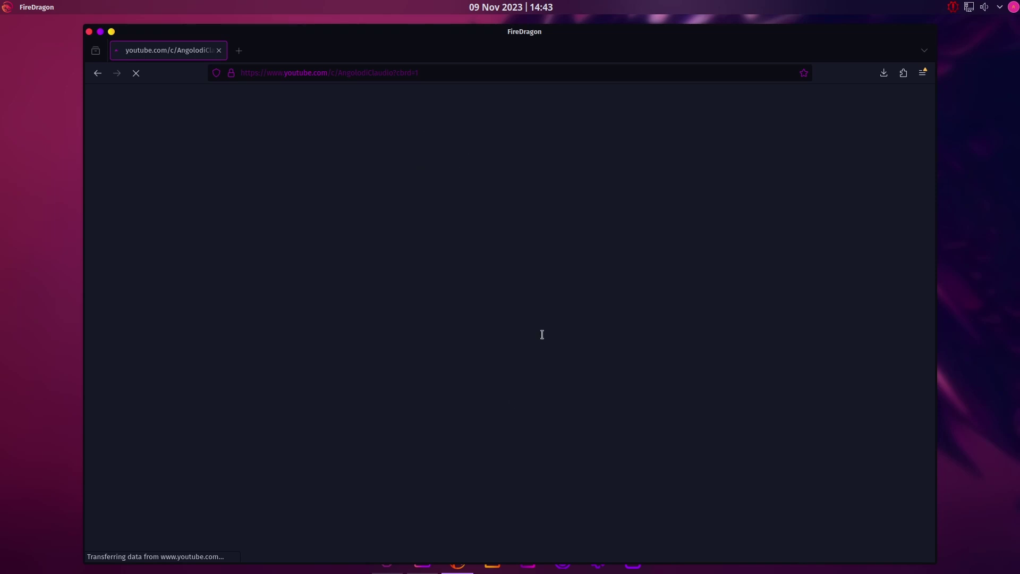
Maximize the FireDragon window and open the Comfytech channel listed under Secondo canale.
{"action": "double_click", "coordinate": [575, 33]}
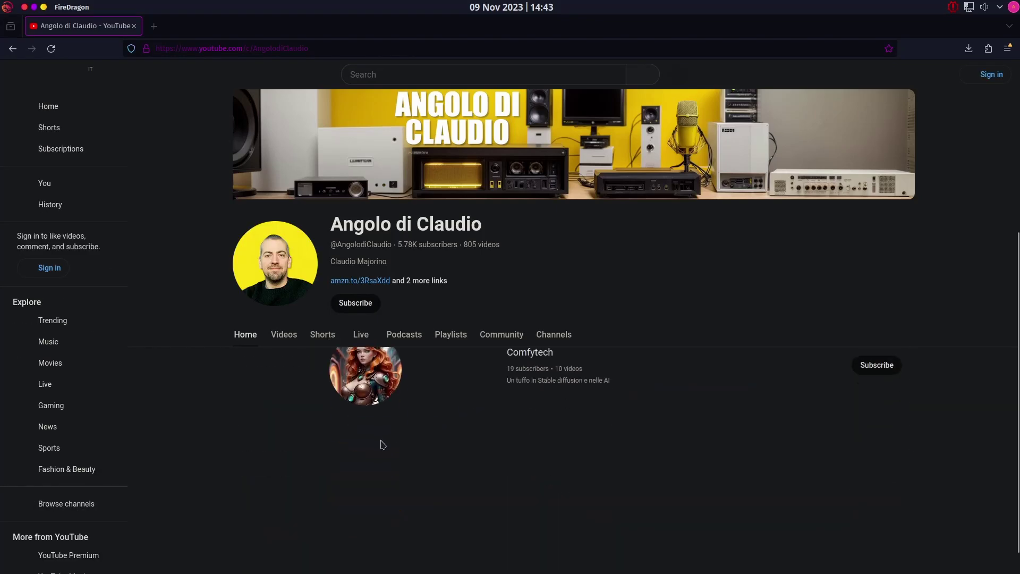
{"action": "scroll", "coordinate": [388, 445], "scroll_direction": "down", "scroll_amount": 5}
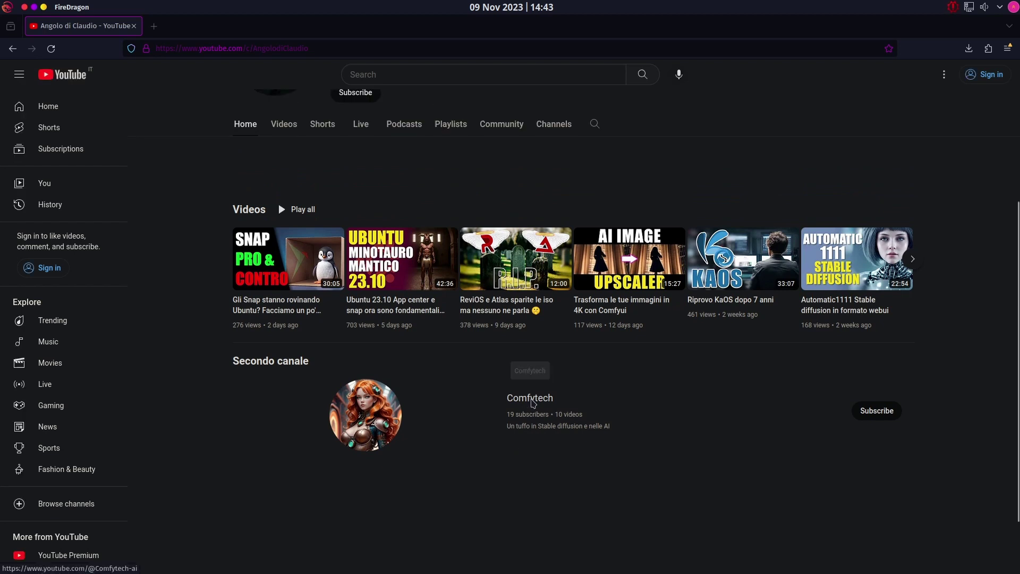
{"action": "left_click", "coordinate": [534, 404]}
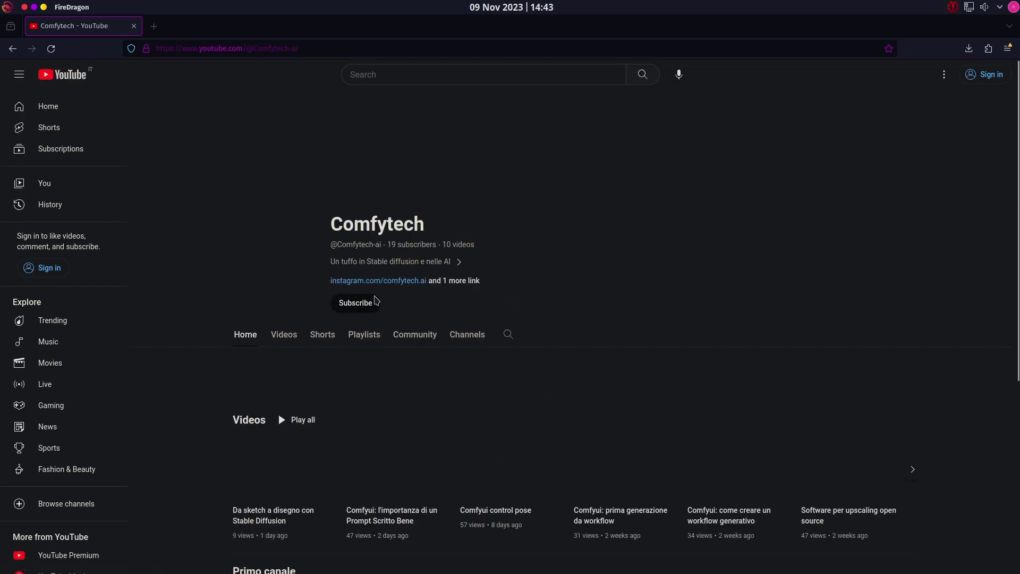
Look over the Comfytech channel page, open its video "Da sketch a disegno con Stable Diffusion", and mute it.
{"action": "scroll", "coordinate": [629, 275], "scroll_direction": "down", "scroll_amount": 5}
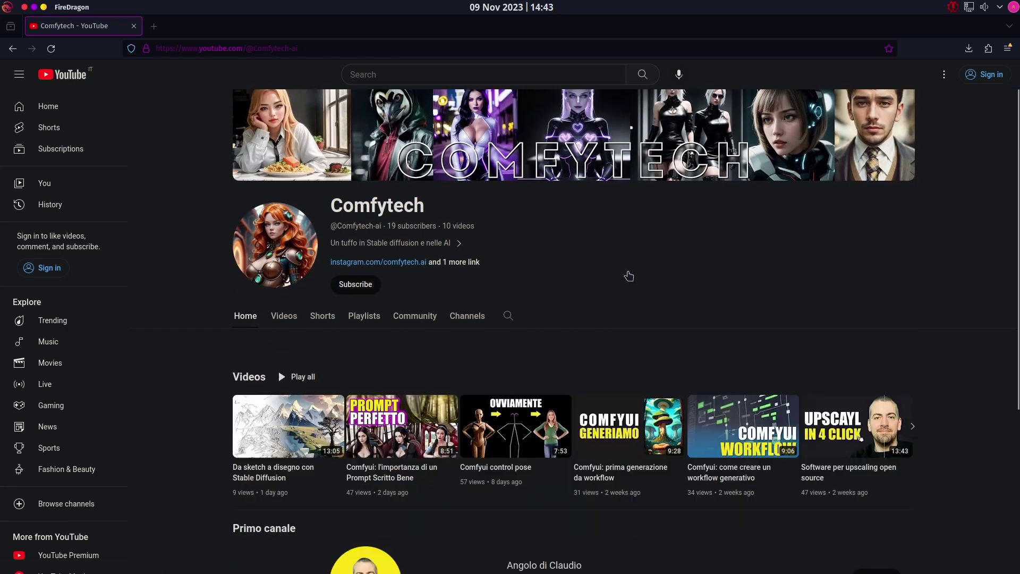
{"action": "scroll", "coordinate": [629, 287], "scroll_direction": "up", "scroll_amount": 5}
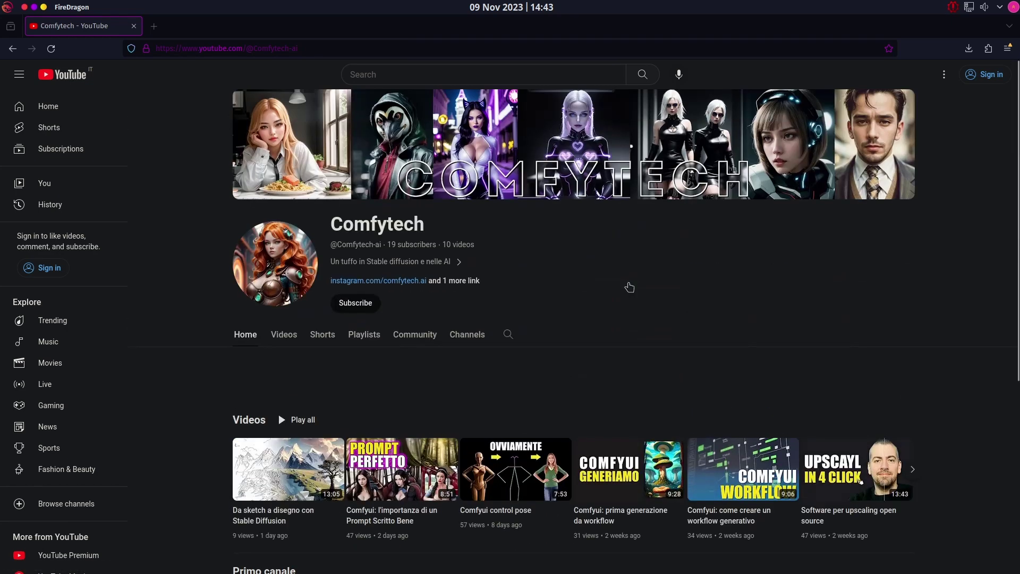
{"action": "scroll", "coordinate": [630, 287], "scroll_direction": "down", "scroll_amount": 5}
{"action": "scroll", "coordinate": [630, 289], "scroll_direction": "up", "scroll_amount": 5}
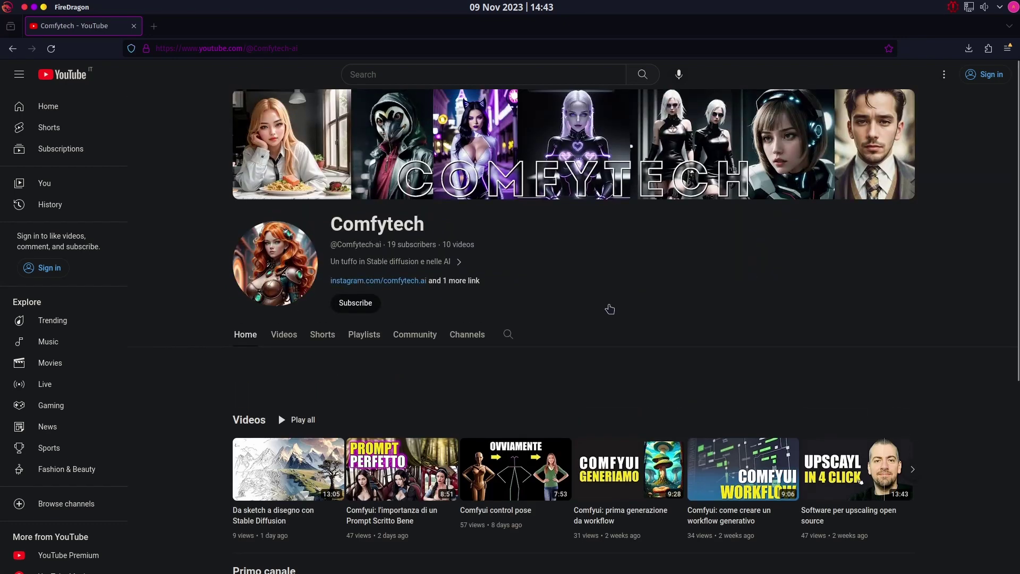
{"action": "scroll", "coordinate": [426, 356], "scroll_direction": "down", "scroll_amount": 3}
{"action": "left_click", "coordinate": [270, 363]}
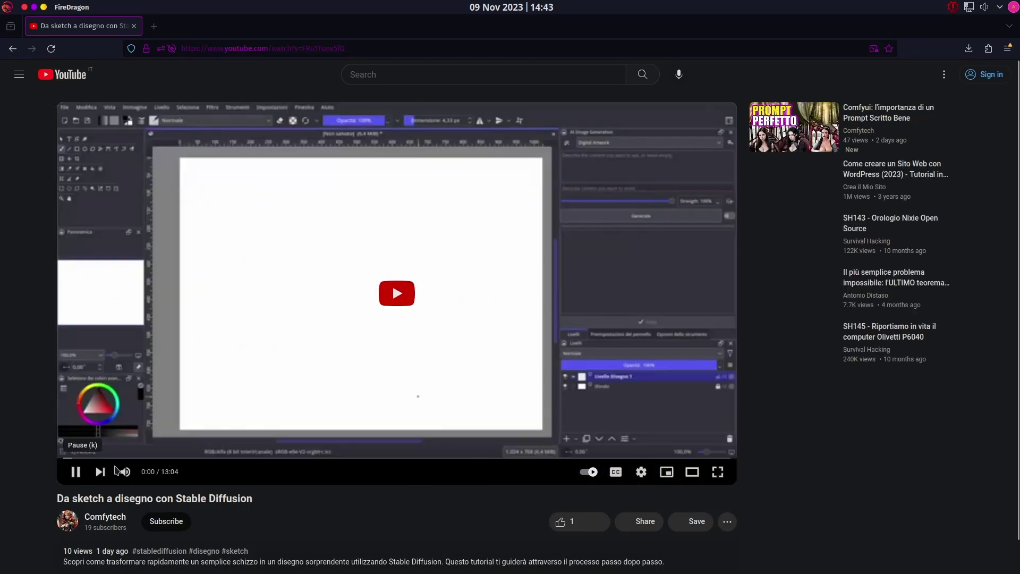
{"action": "left_click", "coordinate": [126, 472]}
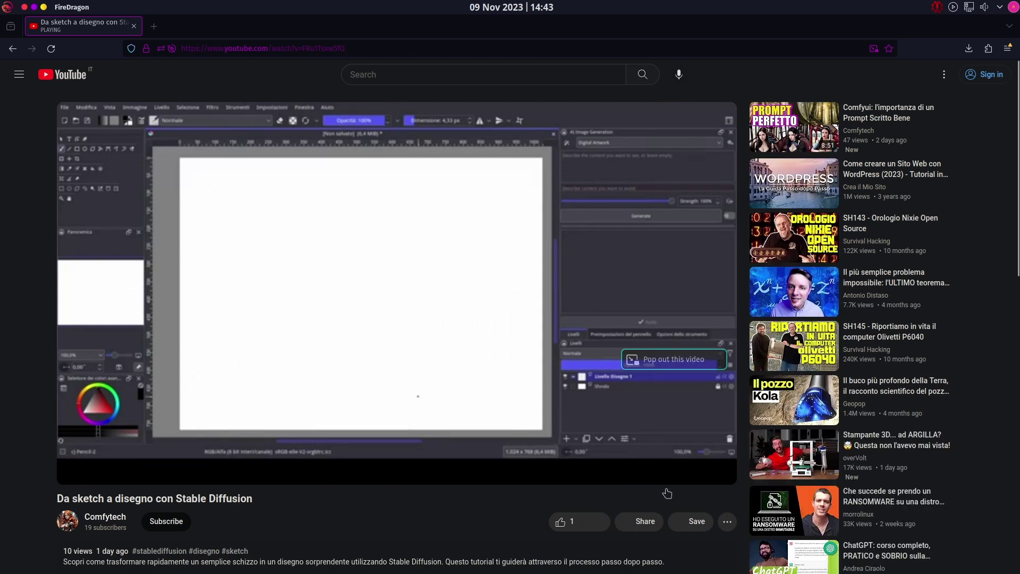
{"action": "key", "text": "m"}
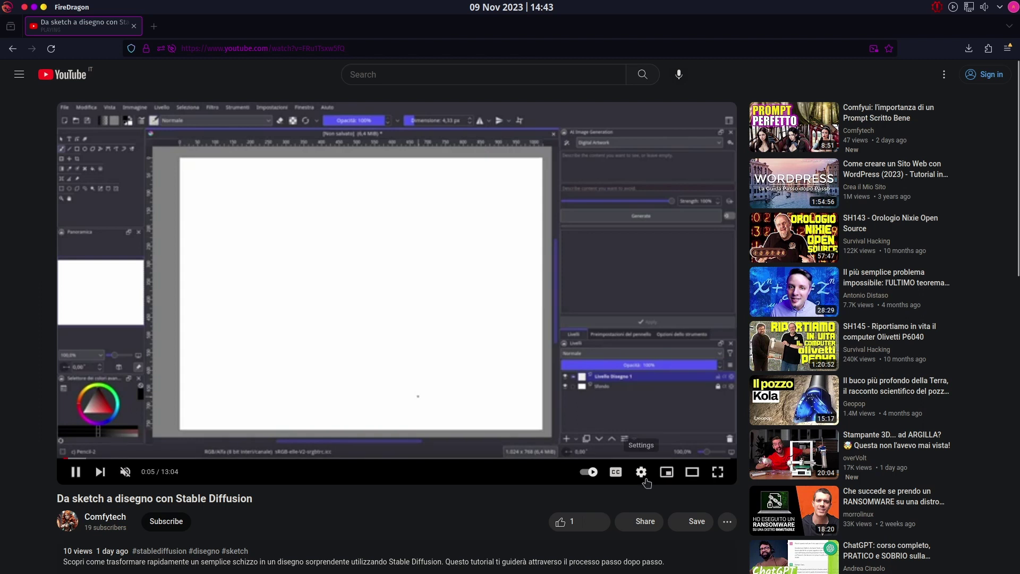
Set the video's playback quality to 1080p and show it in full screen.
{"action": "left_click", "coordinate": [641, 474]}
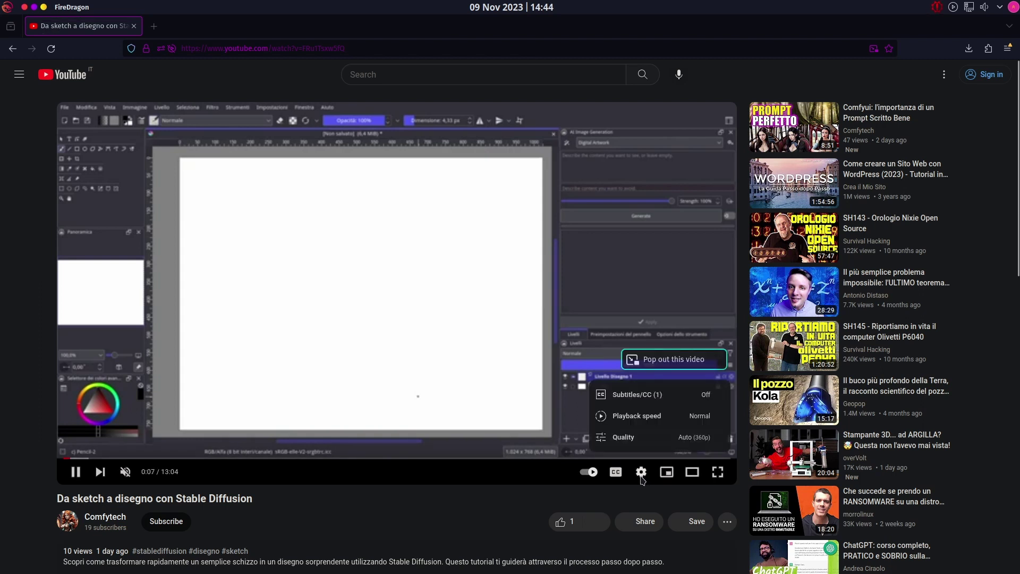
{"action": "left_click", "coordinate": [657, 440]}
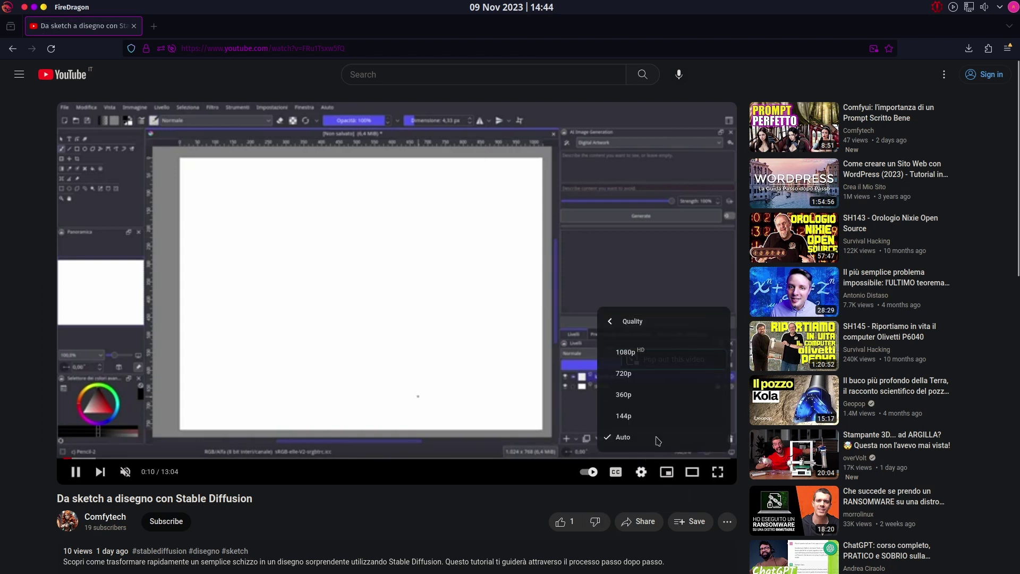
{"action": "left_click", "coordinate": [640, 359]}
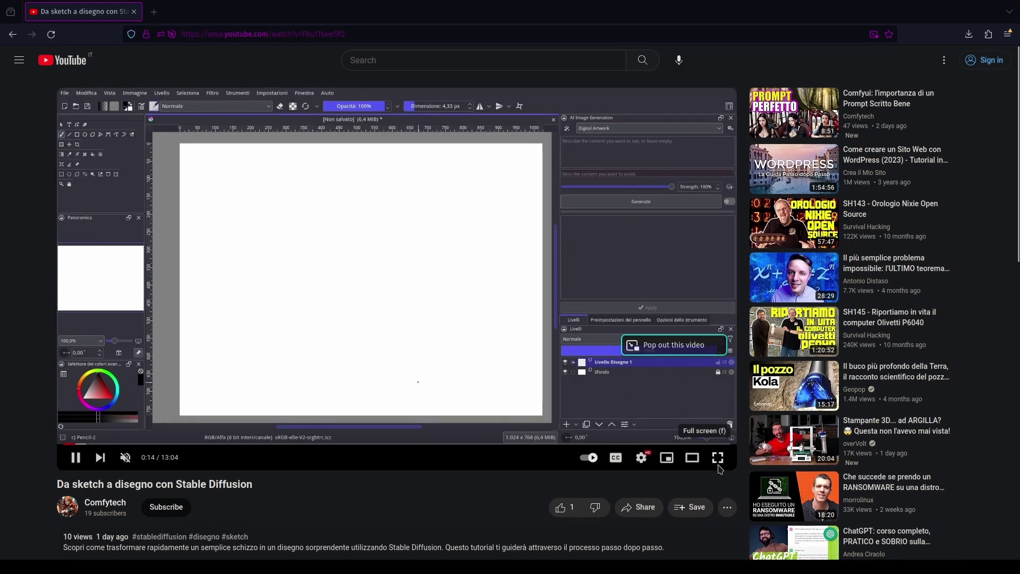
{"action": "left_click", "coordinate": [718, 471]}
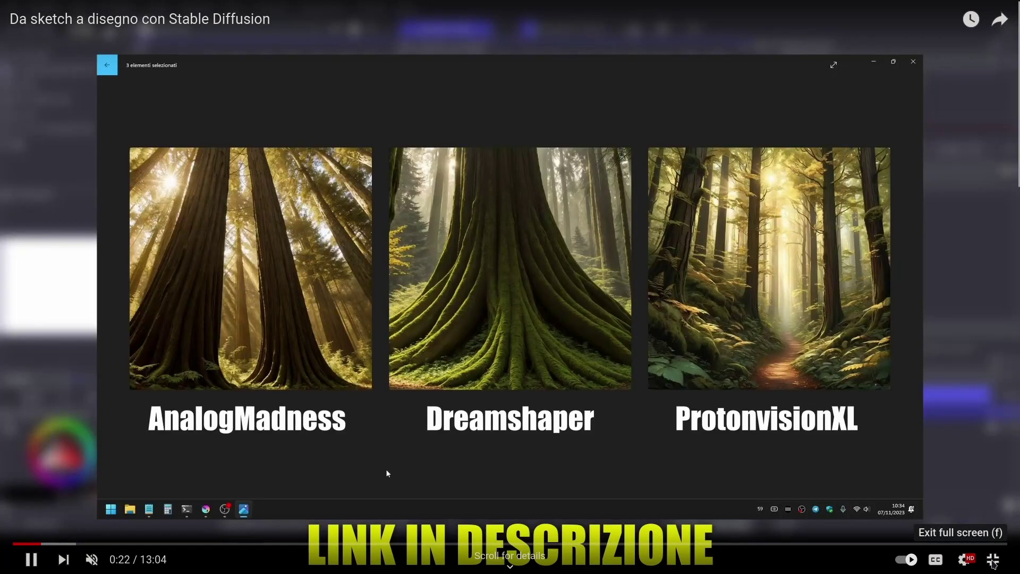
Leave the full-screen video, close FireDragon, and check the system update's progress in Konsole.
{"action": "left_click", "coordinate": [991, 560]}
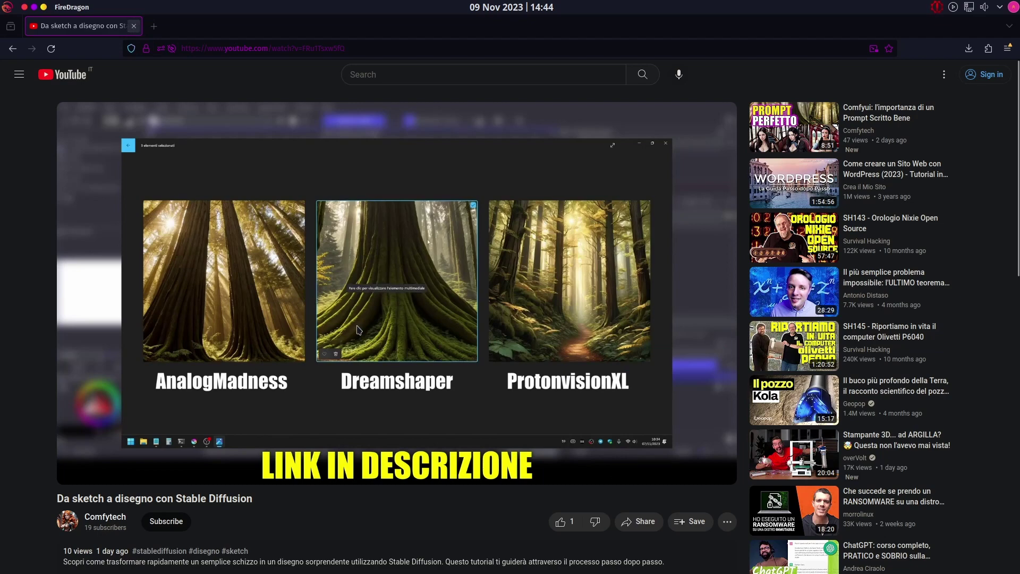
{"action": "key", "text": "alt+F4"}
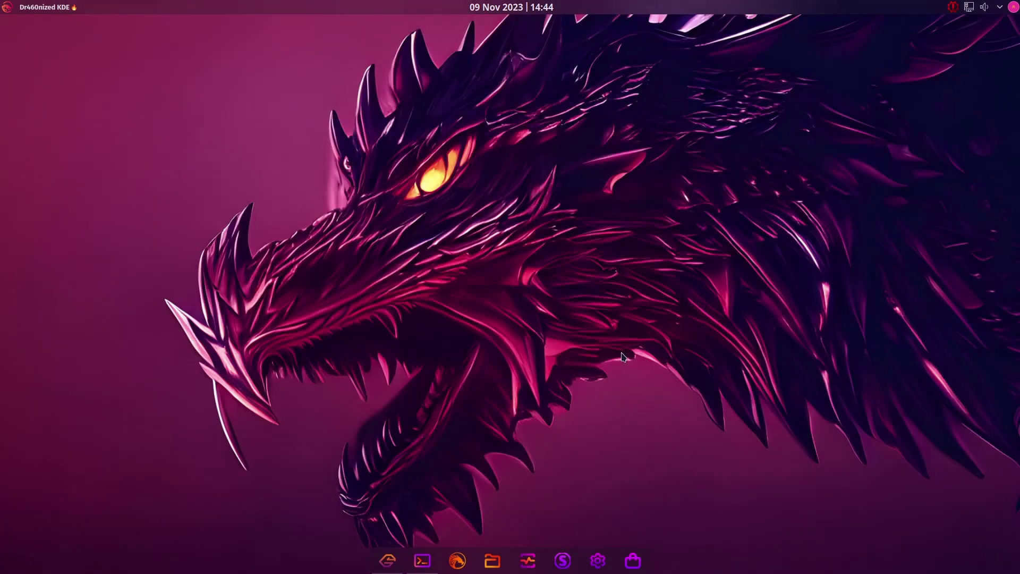
{"action": "left_click", "coordinate": [422, 562]}
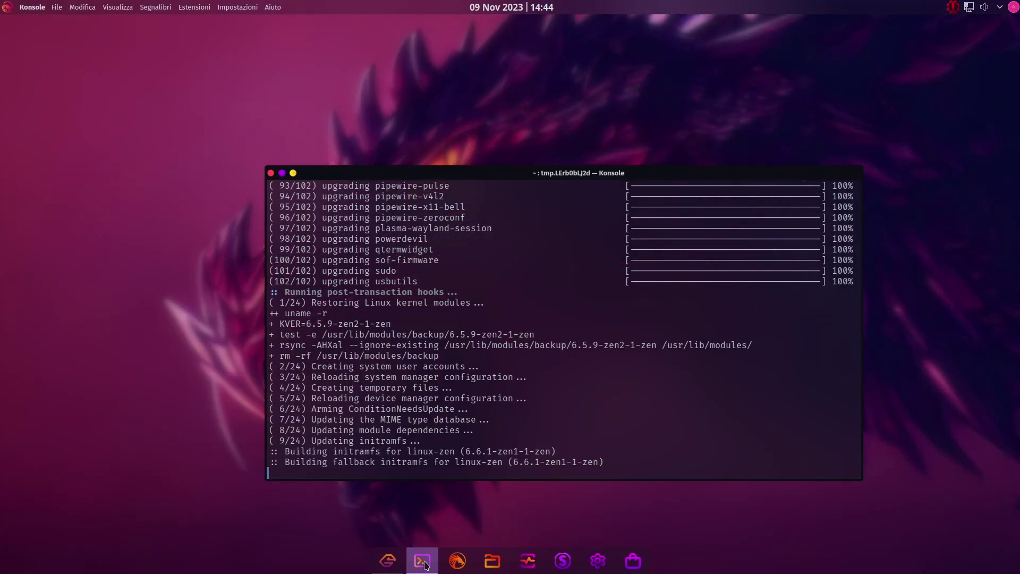
{"action": "left_click", "coordinate": [424, 562]}
Open Garuda Welcome, move its window higher on the desktop, and look over its Garuda Services and Contact Us entries.
{"action": "left_click", "coordinate": [392, 564]}
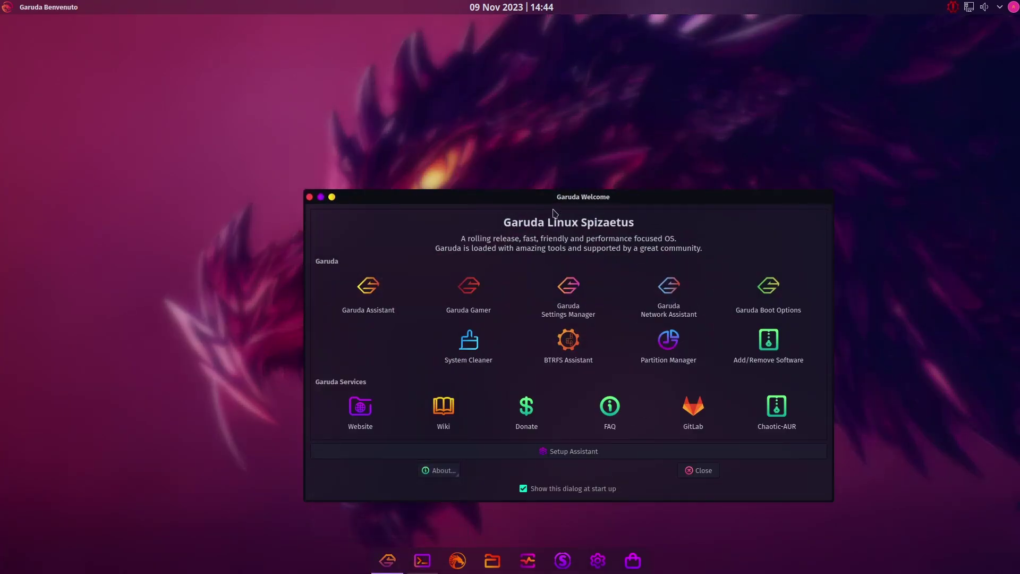
{"action": "left_click_drag", "start_coordinate": [564, 191], "coordinate": [515, 94]}
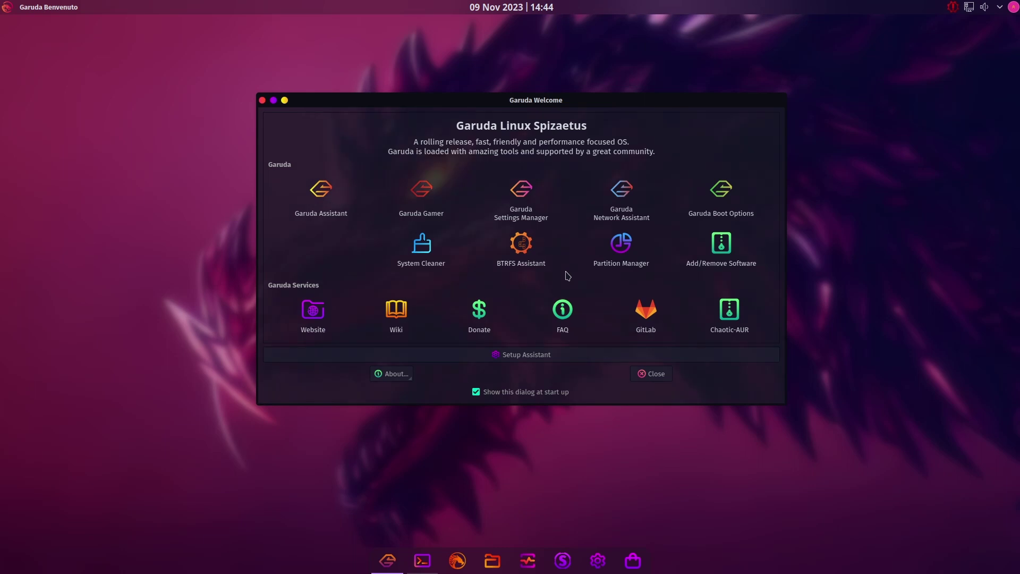
{"action": "scroll", "coordinate": [567, 275], "scroll_direction": "down", "scroll_amount": 4}
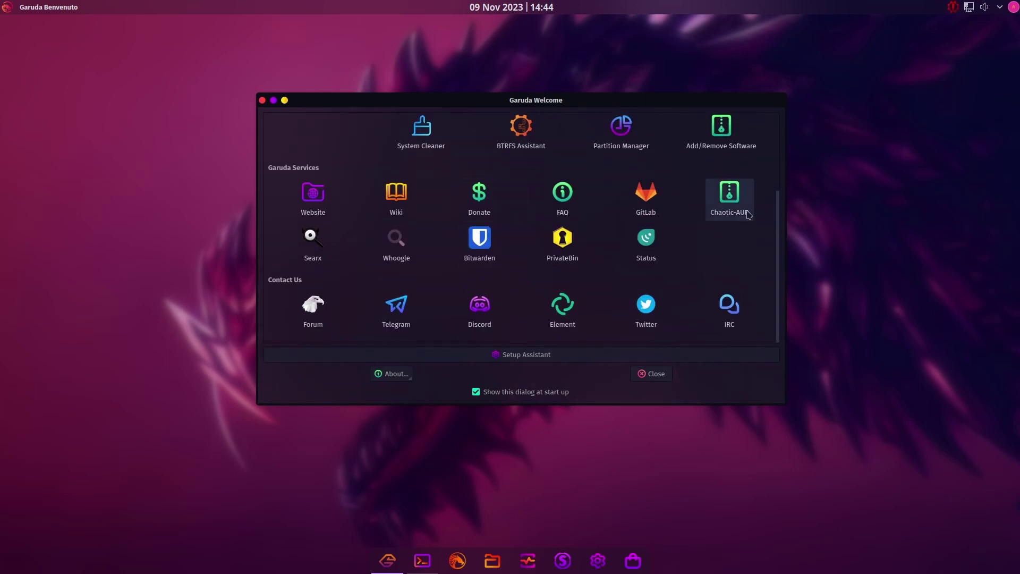
Browse the applications in the Sistema category and open the Octopi package manager.
{"action": "left_click", "coordinate": [19, 21]}
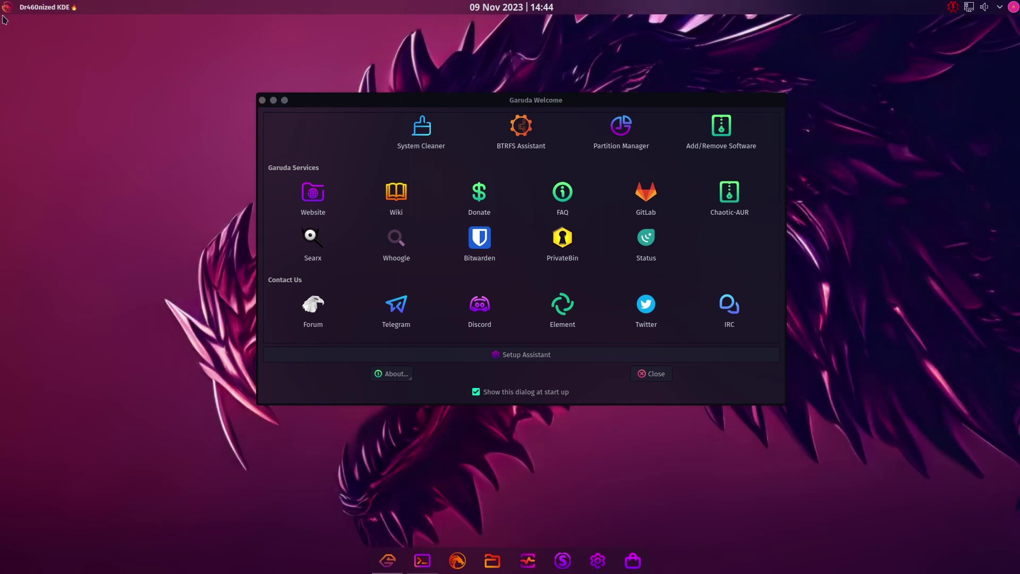
{"action": "left_click", "coordinate": [7, 7]}
{"action": "mouse_move", "coordinate": [53, 186]}
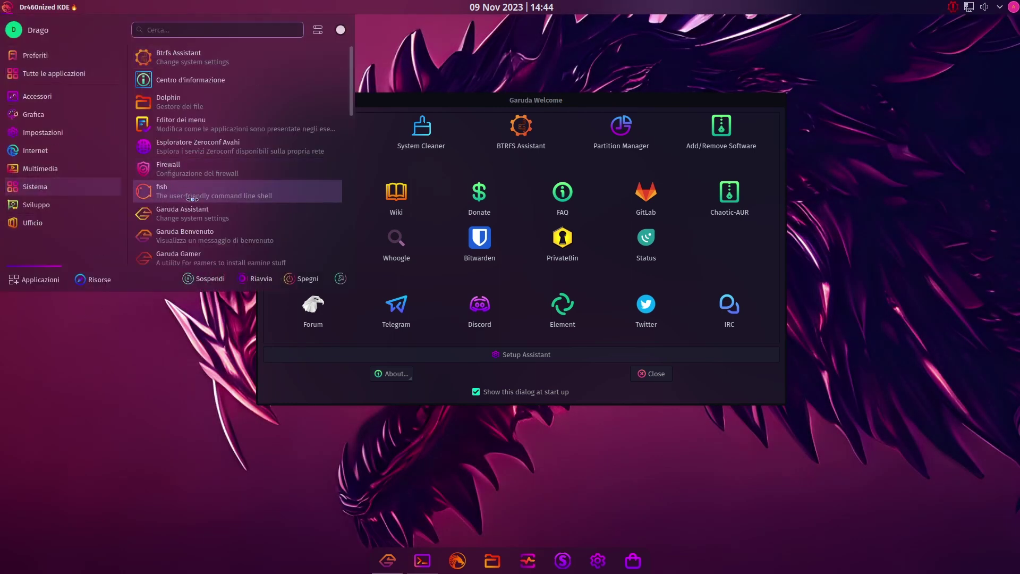
{"action": "scroll", "coordinate": [159, 189], "scroll_direction": "down", "scroll_amount": 6}
{"action": "scroll", "coordinate": [193, 199], "scroll_direction": "down", "scroll_amount": 2}
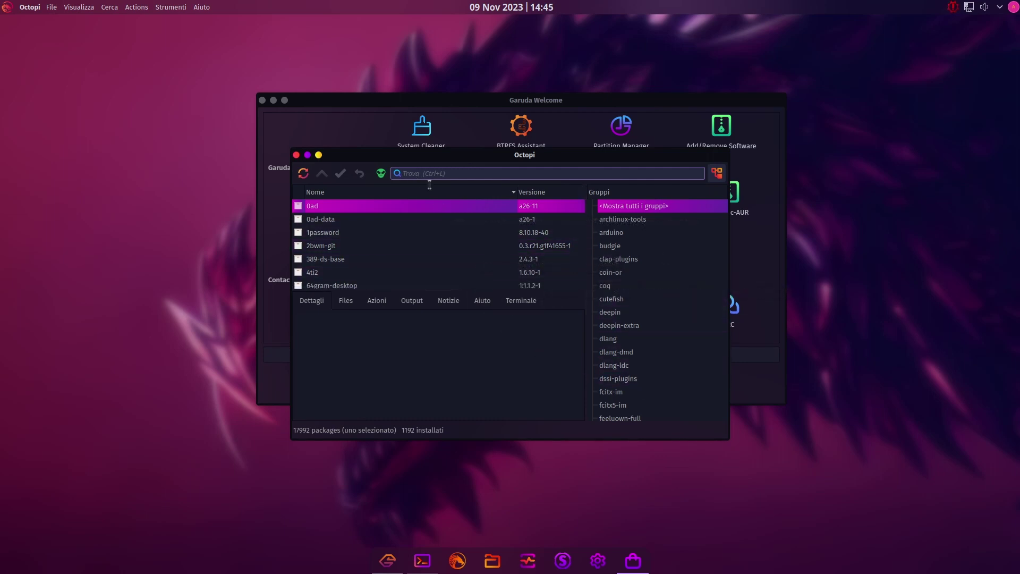
Search the packages for gimp and mark it for installation with the optional dependencies gutenprint and gvfs.
{"action": "type", "text": "gimp"}
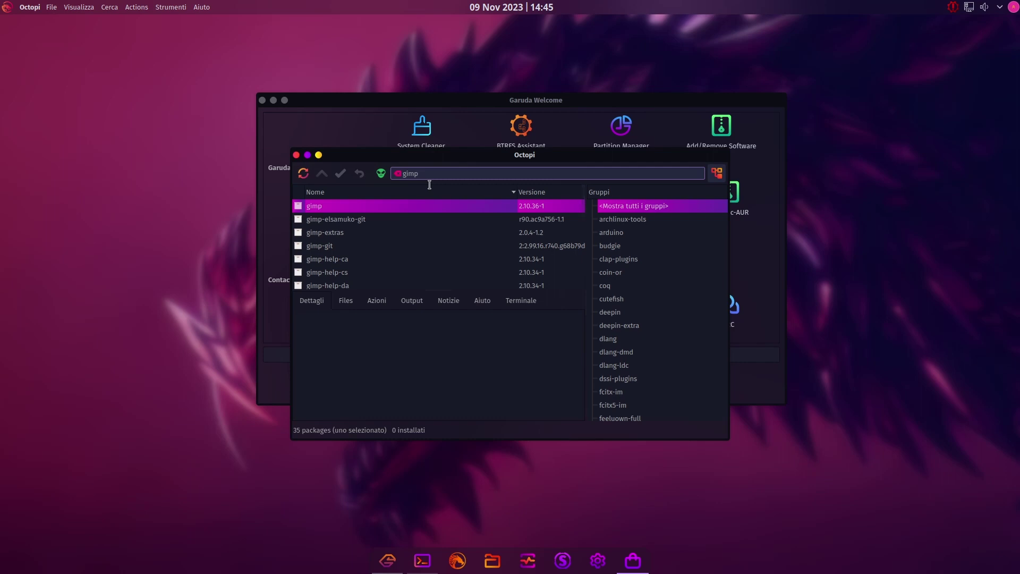
{"action": "left_click", "coordinate": [298, 207]}
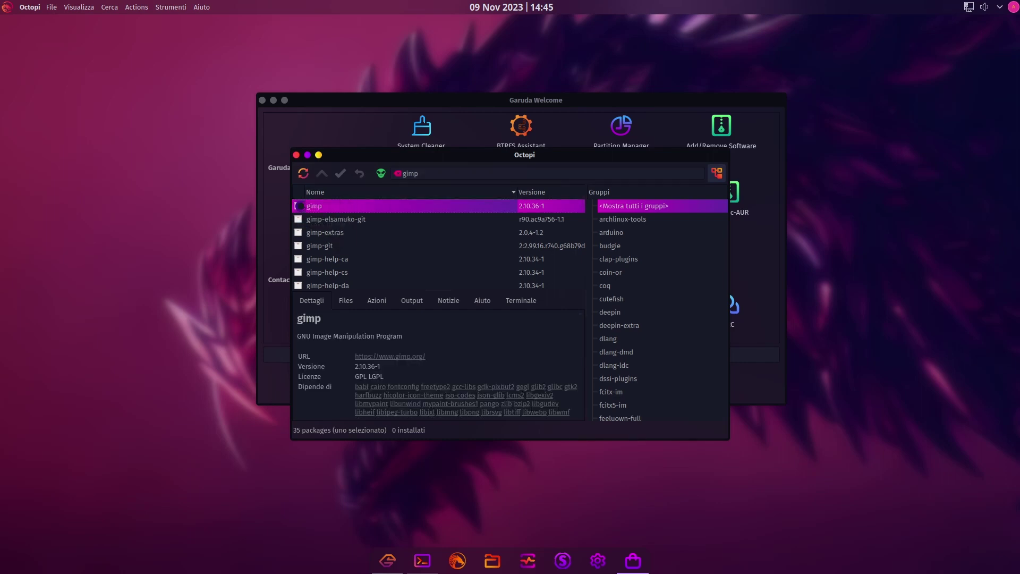
{"action": "right_click", "coordinate": [299, 207]}
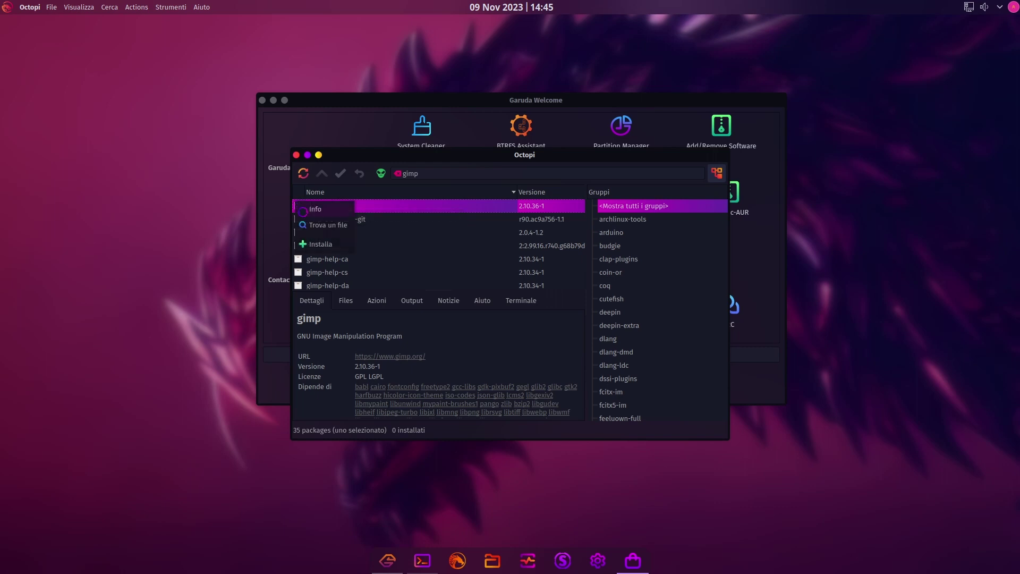
{"action": "left_click", "coordinate": [340, 207]}
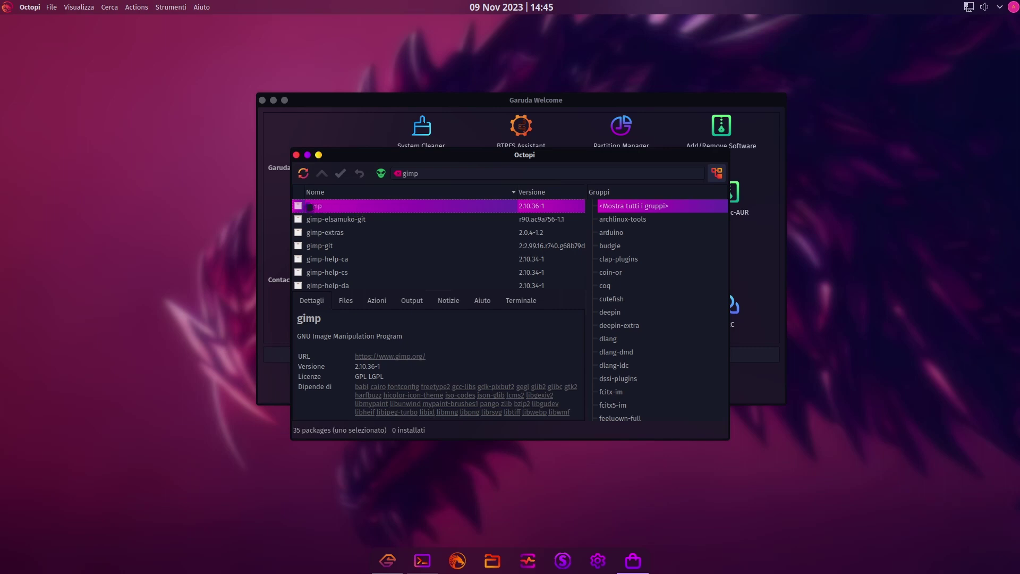
{"action": "right_click", "coordinate": [298, 205]}
{"action": "left_click", "coordinate": [318, 244]}
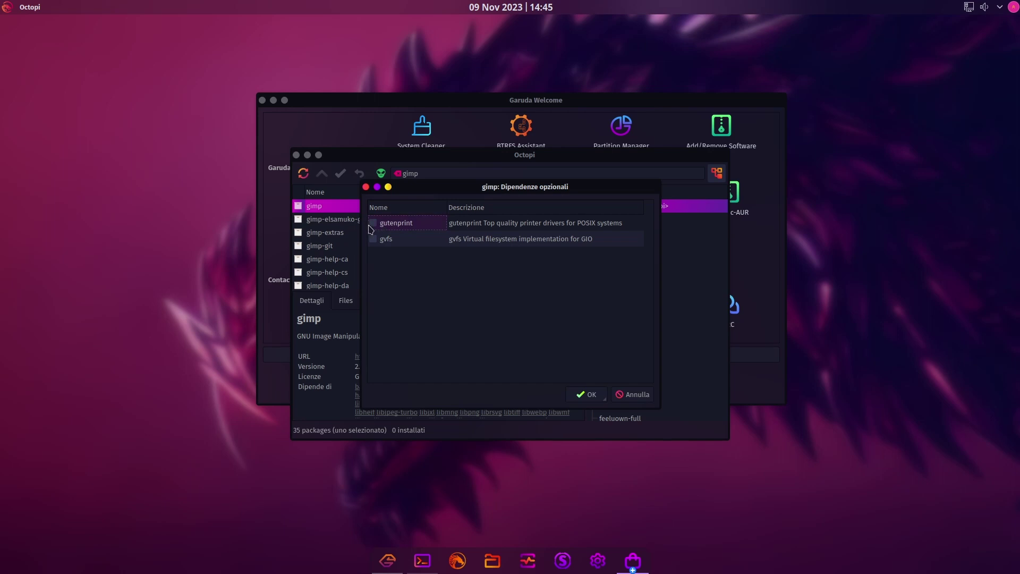
{"action": "left_click", "coordinate": [374, 224]}
{"action": "left_click", "coordinate": [586, 394]}
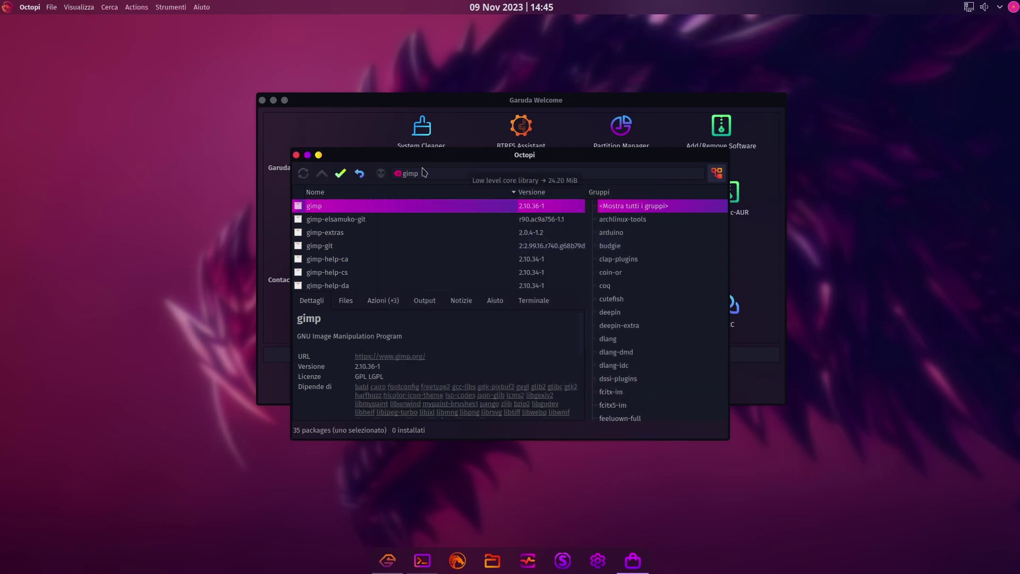
{"action": "left_click", "coordinate": [342, 174]}
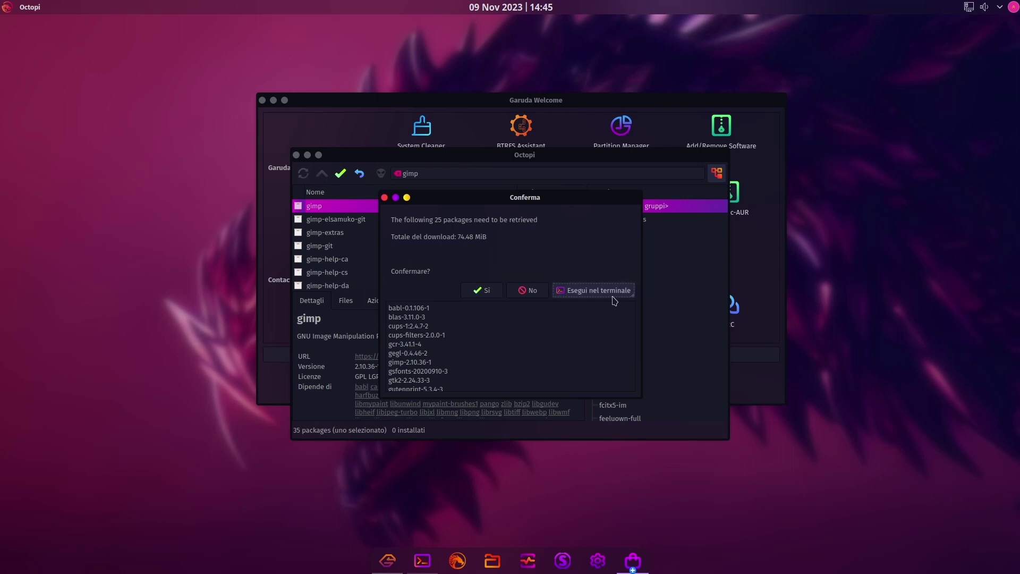
{"action": "left_click", "coordinate": [488, 291]}
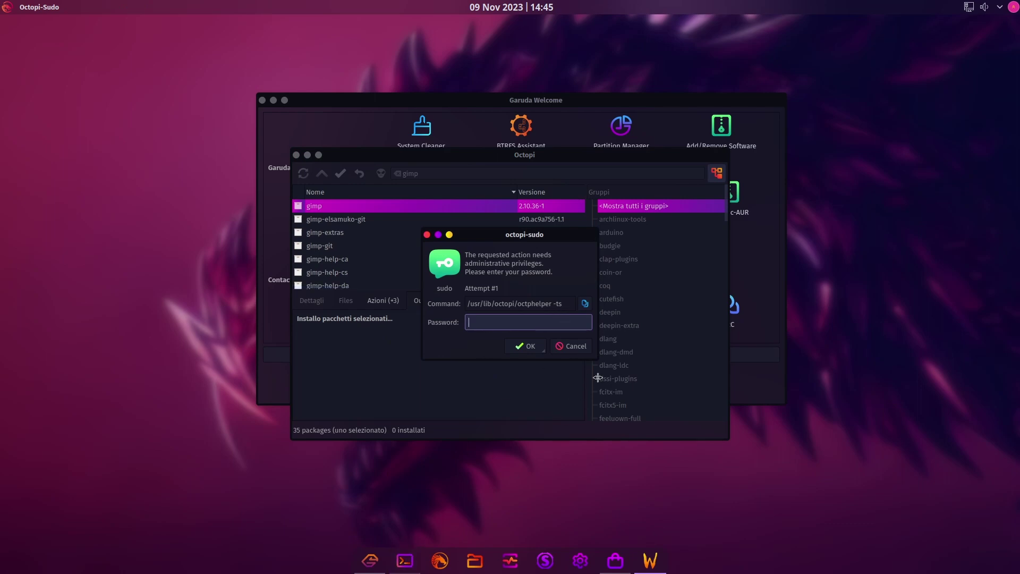
{"action": "left_click", "coordinate": [585, 352]}
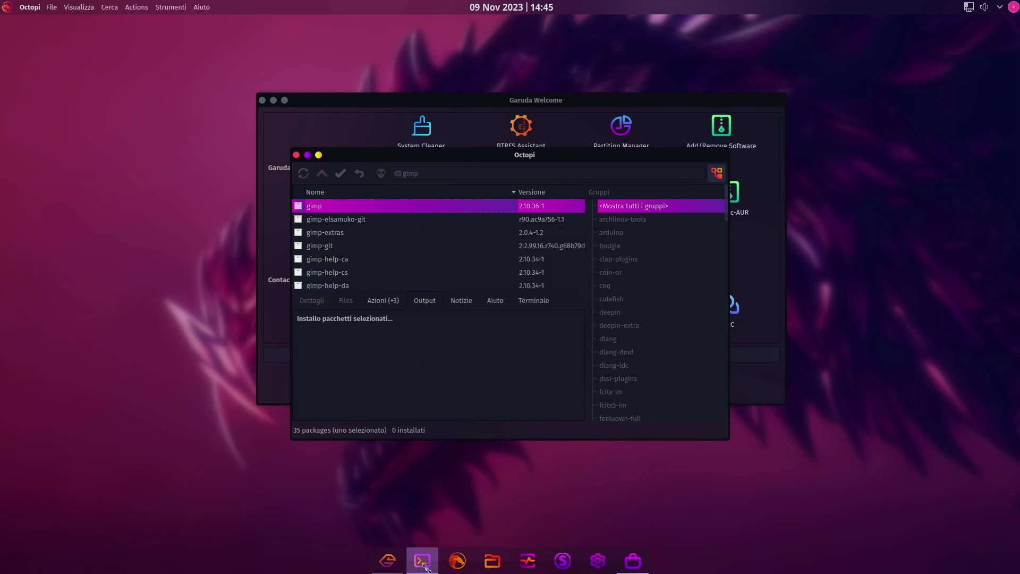
Exit the finished system update in Konsole, and install the marked GIMP packages in Octopi, authorizing with the administrator password.
{"action": "left_click", "coordinate": [423, 562]}
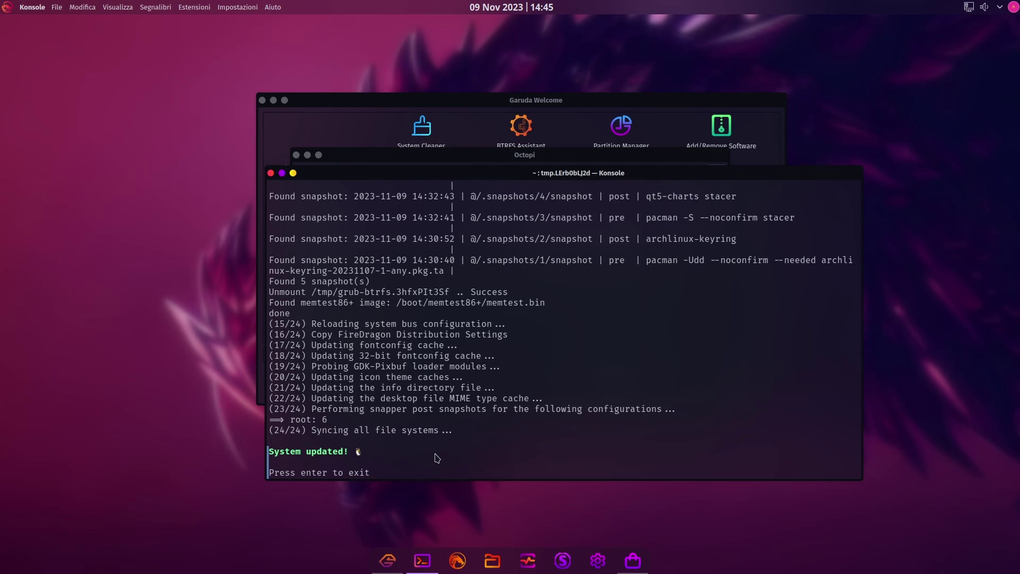
{"action": "key", "text": "Return"}
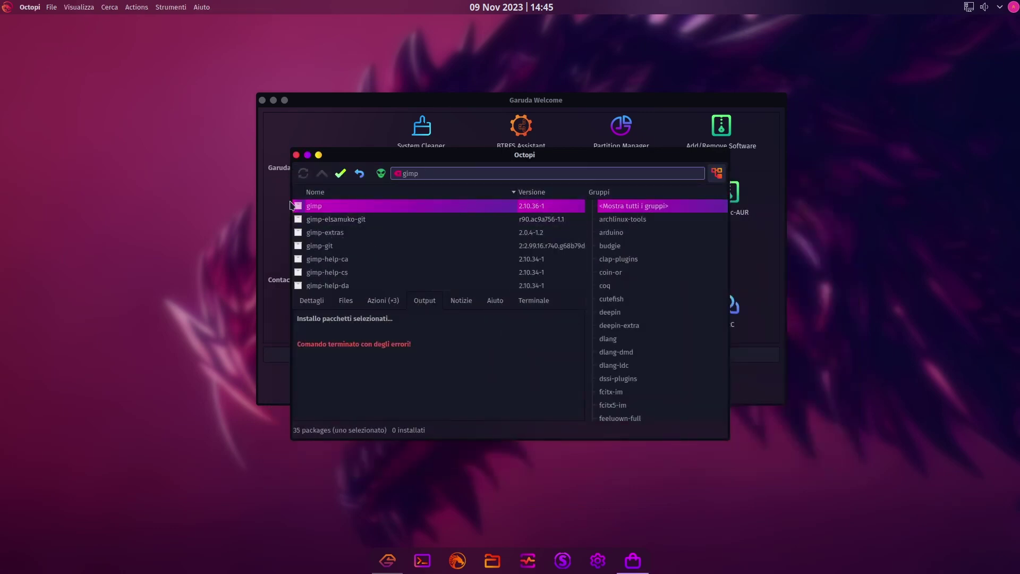
{"action": "left_click", "coordinate": [340, 173]}
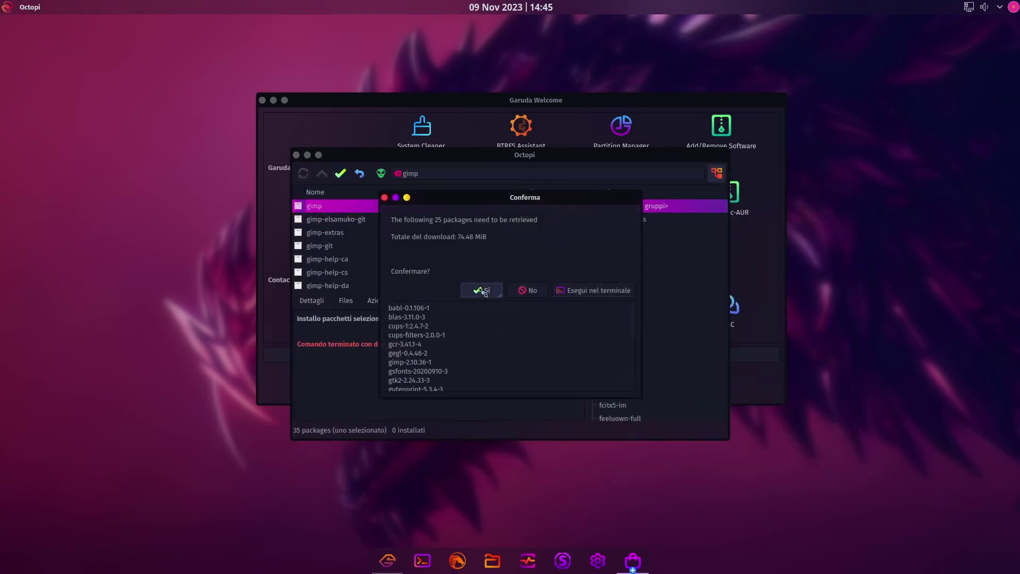
{"action": "left_click", "coordinate": [481, 291]}
{"action": "type", "text": "a"}
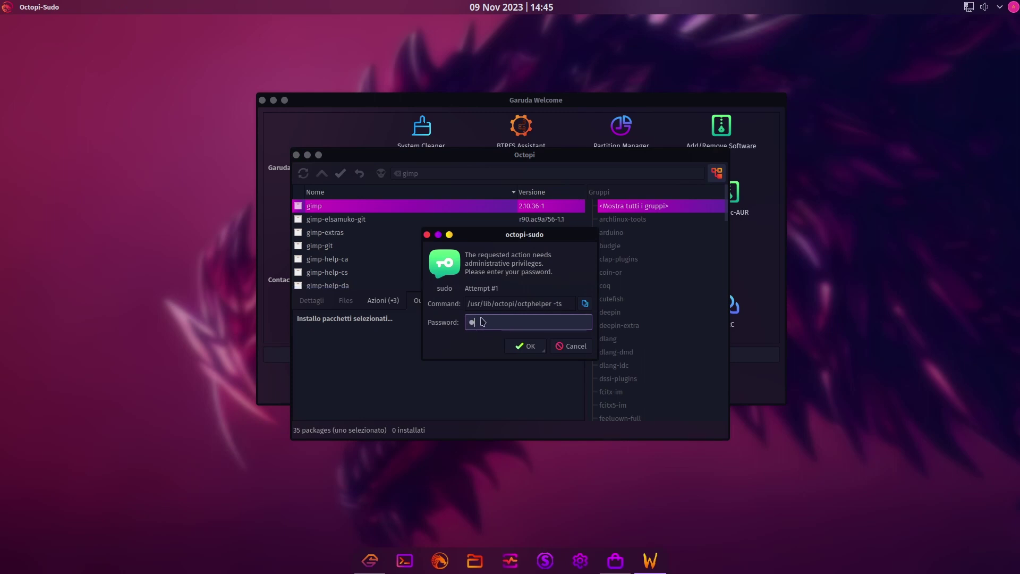
{"action": "type", "text": "aa"}
{"action": "key", "text": "Return"}
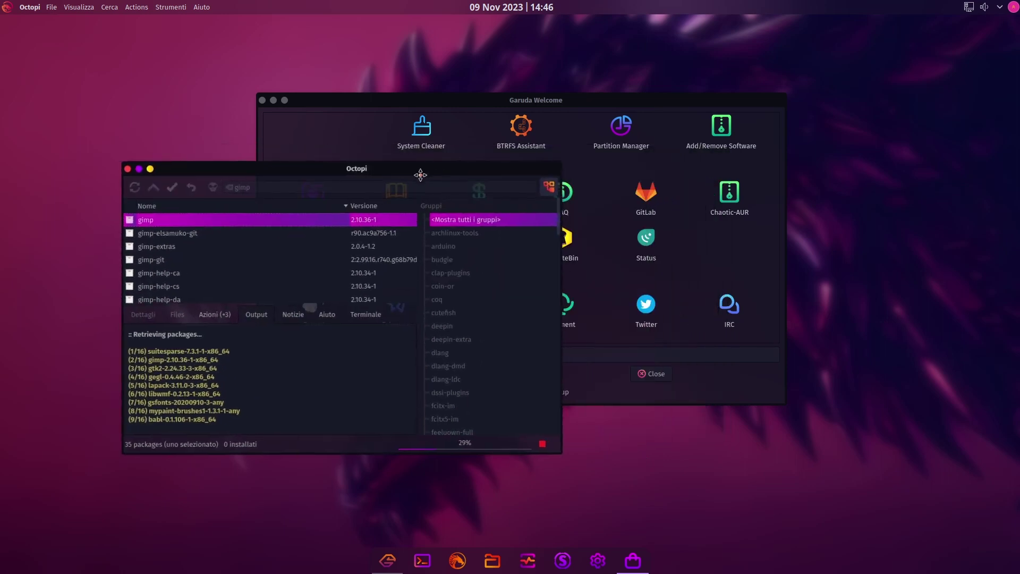
Arrange the Garuda Welcome and Octopi windows apart and look over the Garuda tools while the GIMP installation runs.
{"action": "left_click_drag", "start_coordinate": [619, 100], "coordinate": [782, 67]}
{"action": "left_click", "coordinate": [343, 170]}
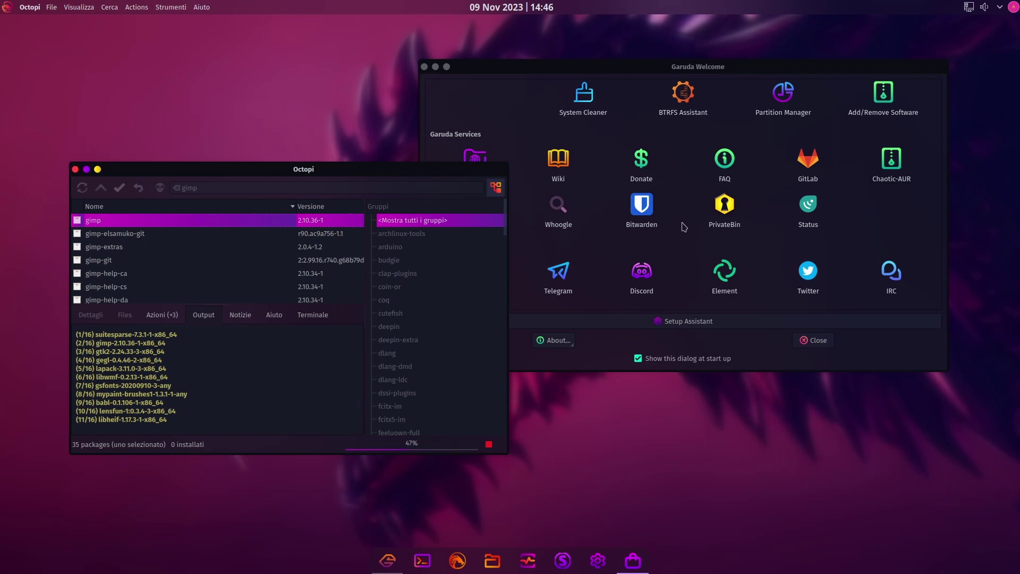
{"action": "left_click", "coordinate": [729, 77]}
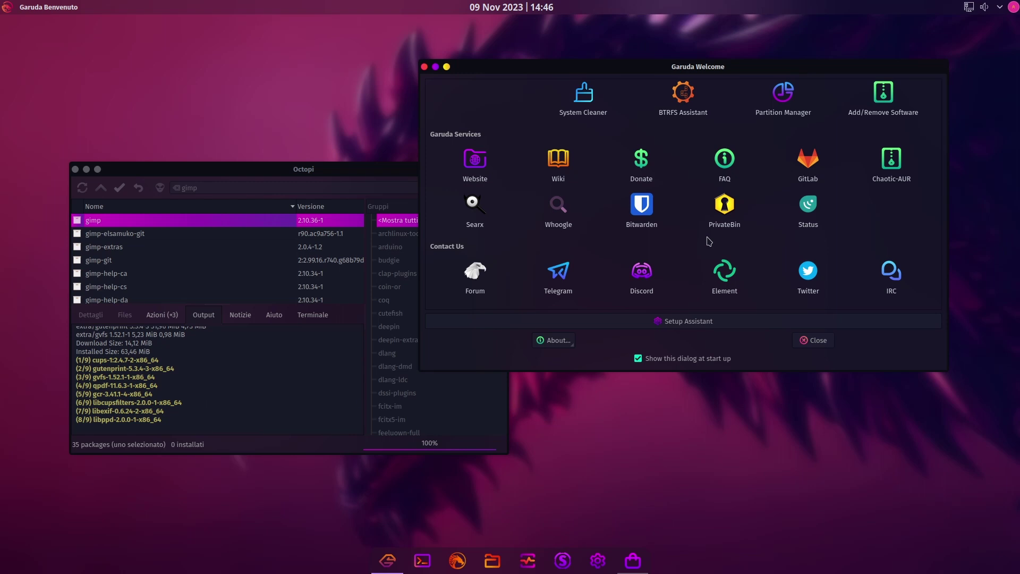
{"action": "scroll", "coordinate": [709, 241], "scroll_direction": "up", "scroll_amount": 2}
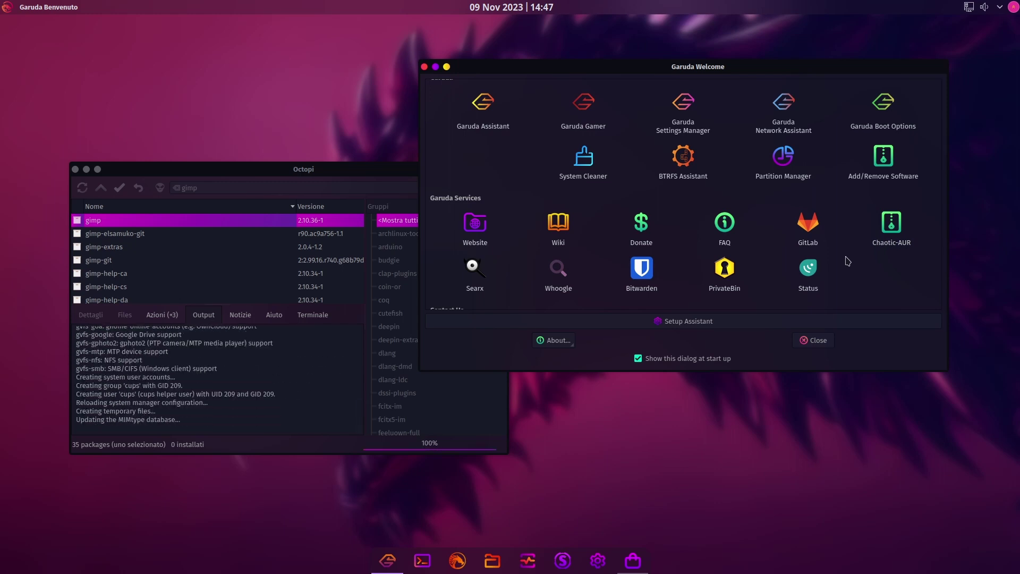
{"action": "left_click", "coordinate": [294, 170]}
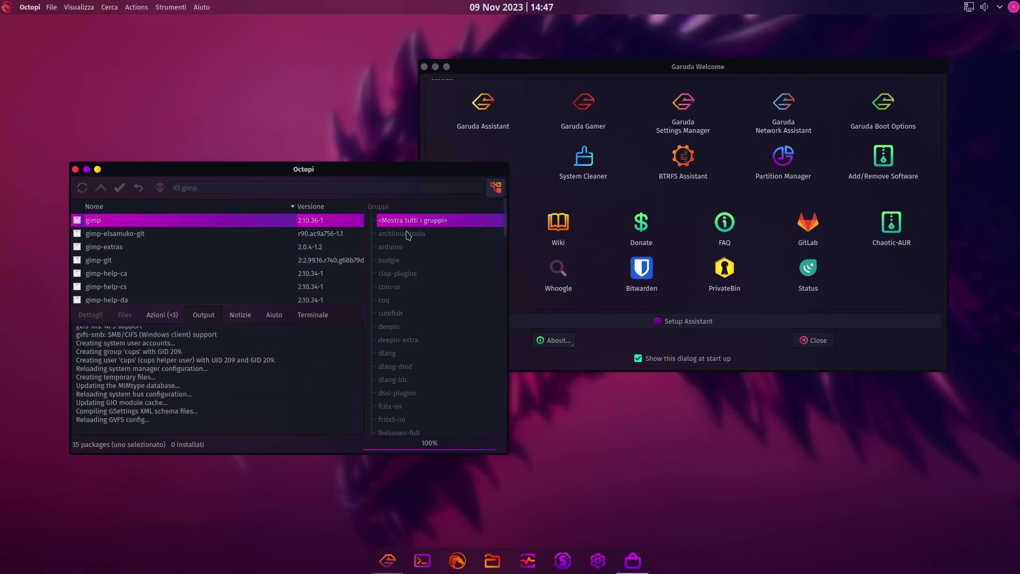
{"action": "left_click", "coordinate": [842, 77]}
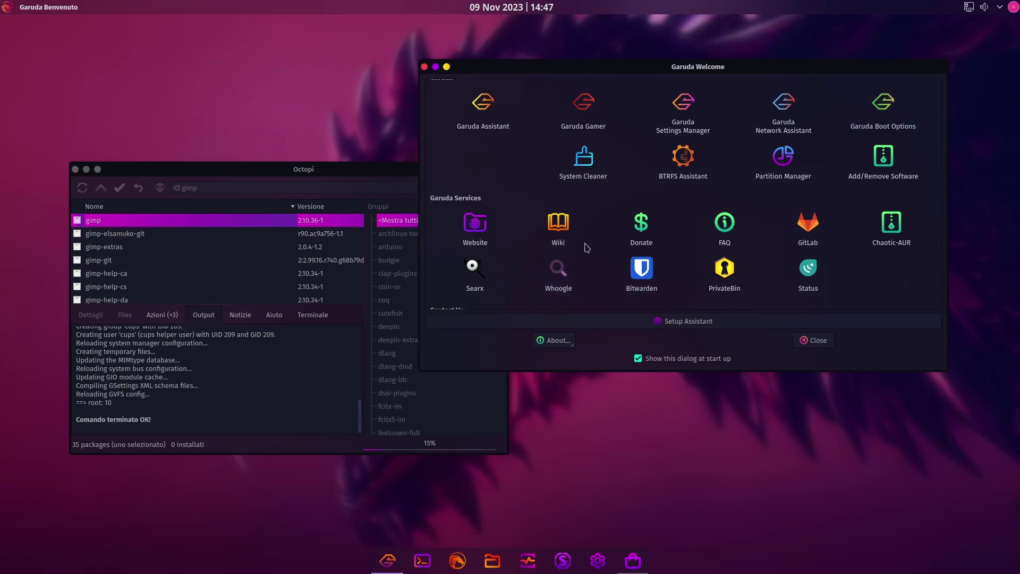
{"action": "scroll", "coordinate": [521, 245], "scroll_direction": "up", "scroll_amount": 2}
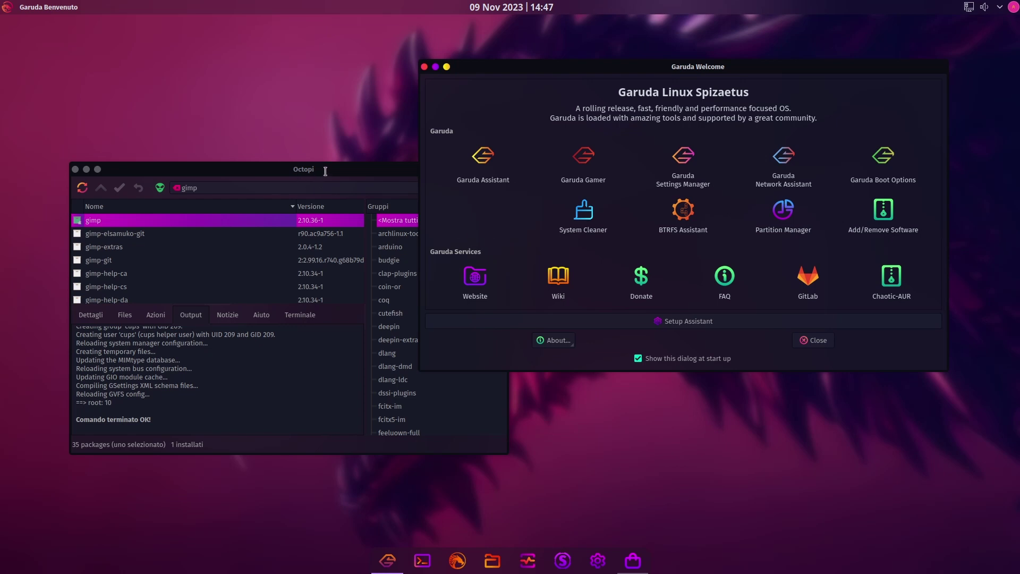
Close Octopi and Garuda Welcome, and launch GNU Image Manipulation Program from the Grafica applications.
{"action": "left_click", "coordinate": [75, 169]}
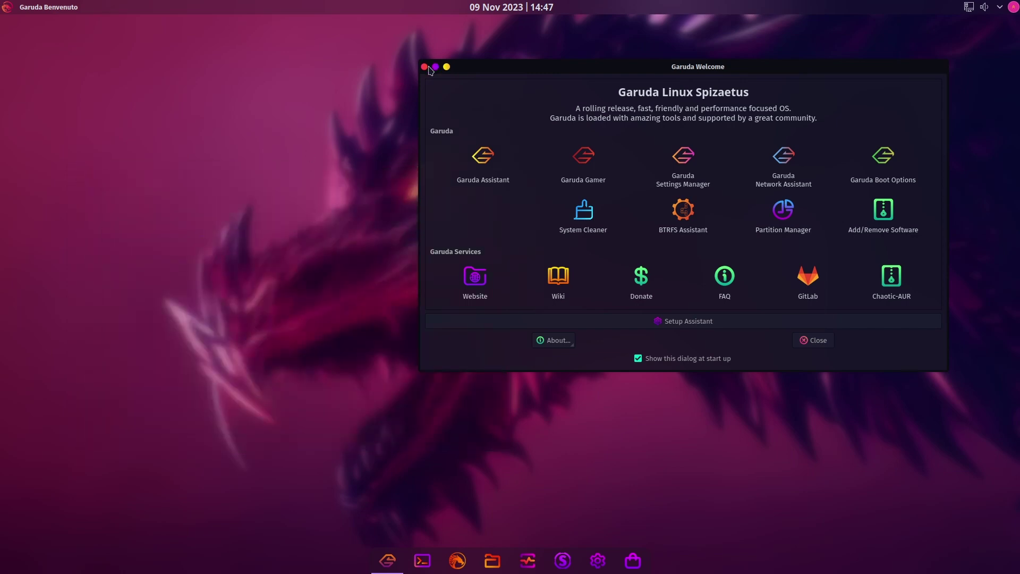
{"action": "left_click", "coordinate": [424, 67]}
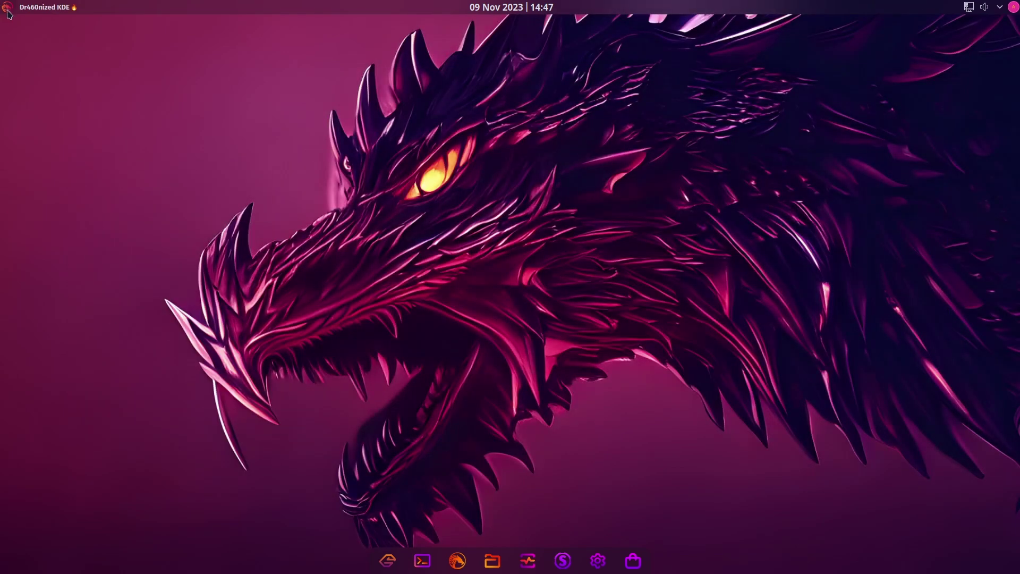
{"action": "left_click", "coordinate": [8, 10]}
{"action": "mouse_move", "coordinate": [48, 118]}
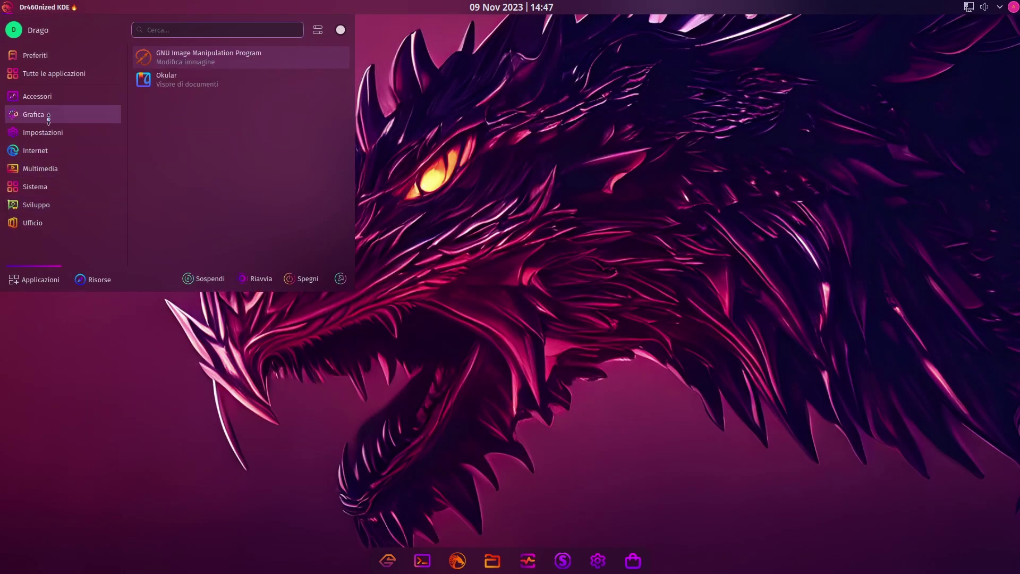
{"action": "left_click", "coordinate": [189, 60]}
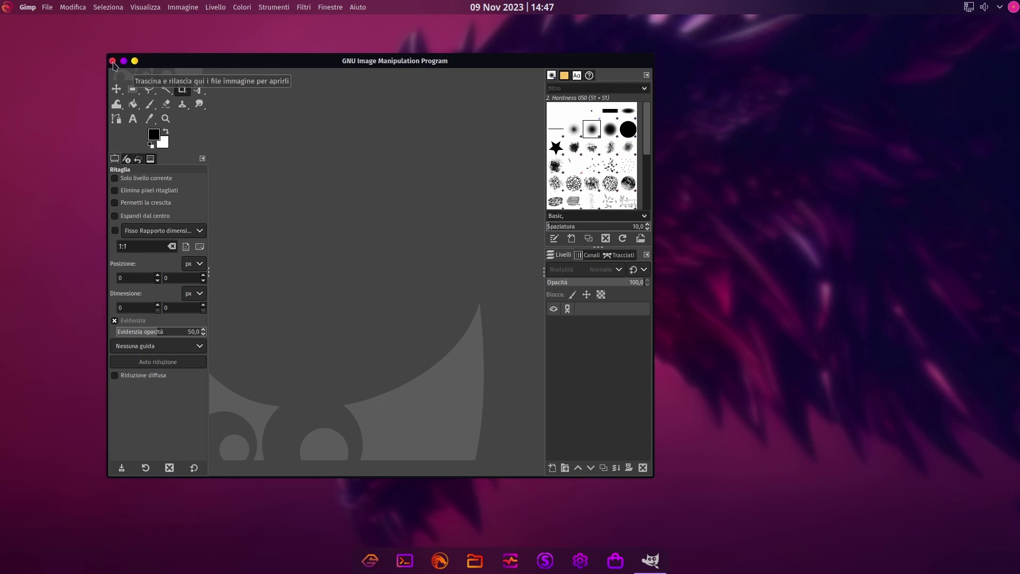
Dismiss the GIMP window, bring it back, and maximize it.
{"action": "left_click", "coordinate": [113, 62]}
{"action": "left_click", "coordinate": [650, 561]}
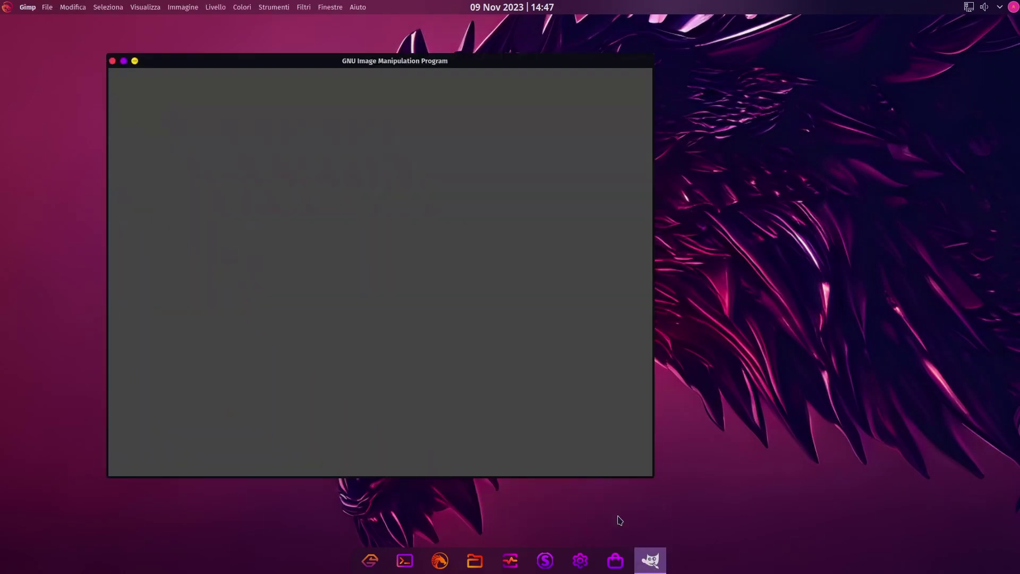
{"action": "left_click", "coordinate": [124, 61]}
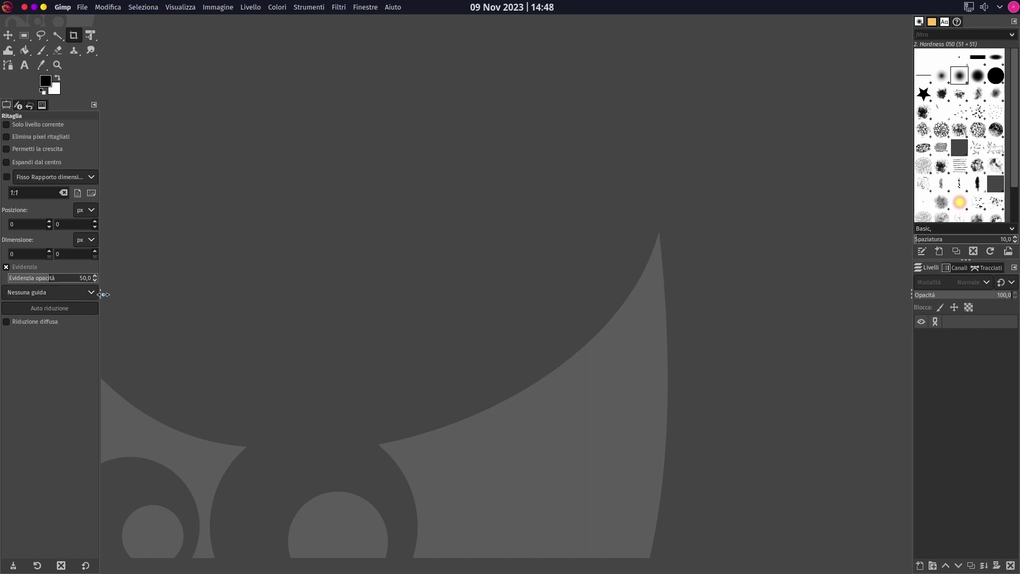
Close GIMP and launch Garuda Gamer from the Sistema applications.
{"action": "key", "text": "space"}
{"action": "key", "text": "Escape"}
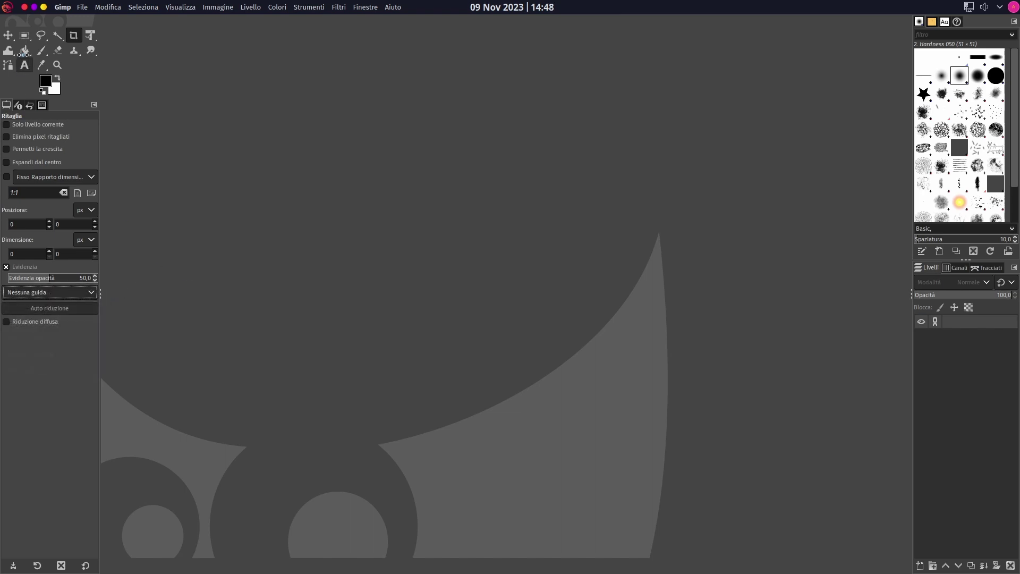
{"action": "left_click", "coordinate": [34, 7]}
{"action": "left_click", "coordinate": [7, 7]}
{"action": "mouse_move", "coordinate": [62, 186]}
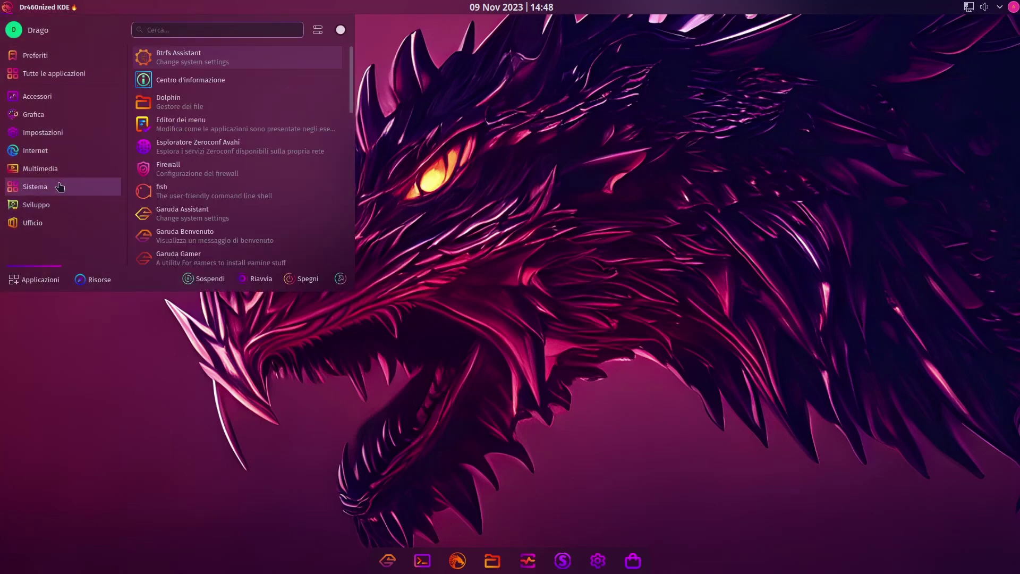
{"action": "scroll", "coordinate": [202, 234], "scroll_direction": "down", "scroll_amount": 1}
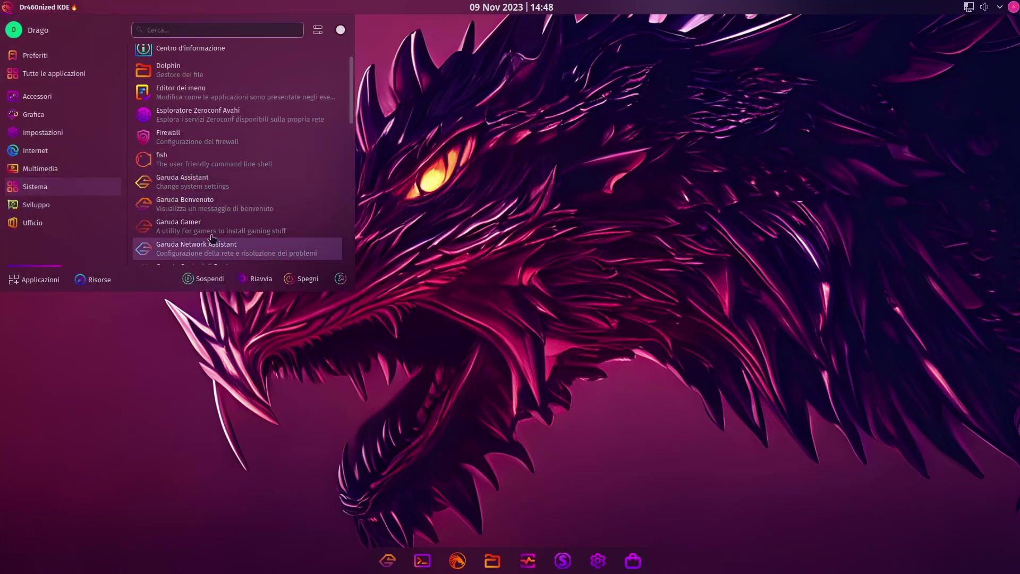
{"action": "left_click", "coordinate": [205, 232]}
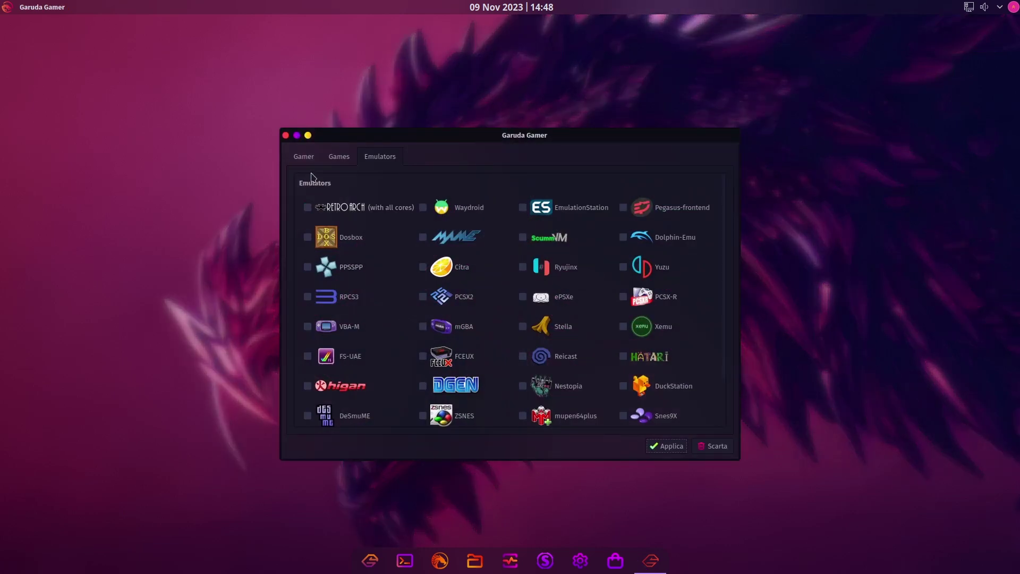
Look over the games, launchers, WINE, tools, apps and controller packages offered in Garuda Gamer, and close it.
{"action": "left_click", "coordinate": [338, 157]}
{"action": "left_click", "coordinate": [310, 159]}
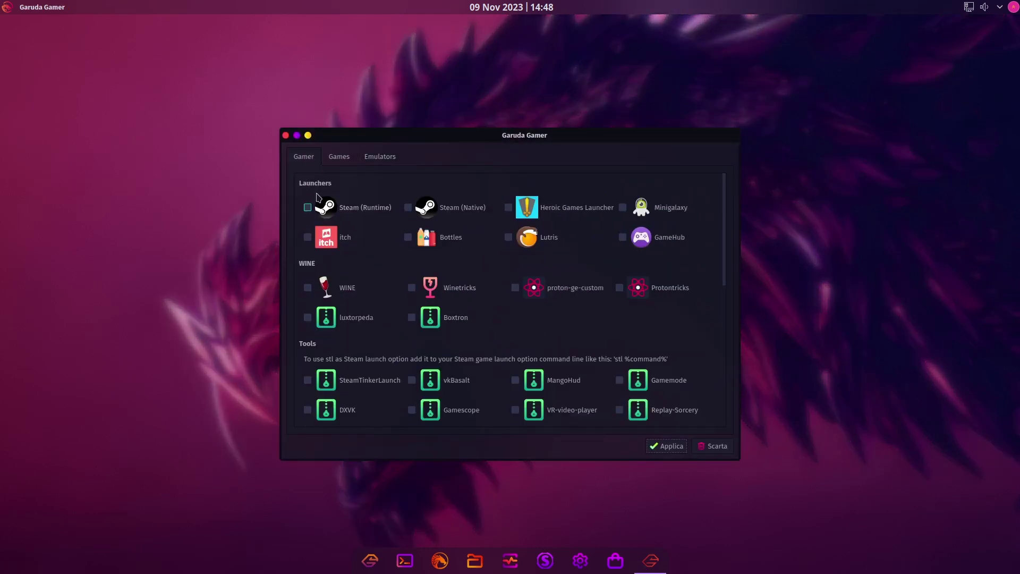
{"action": "scroll", "coordinate": [395, 355], "scroll_direction": "down", "scroll_amount": 9}
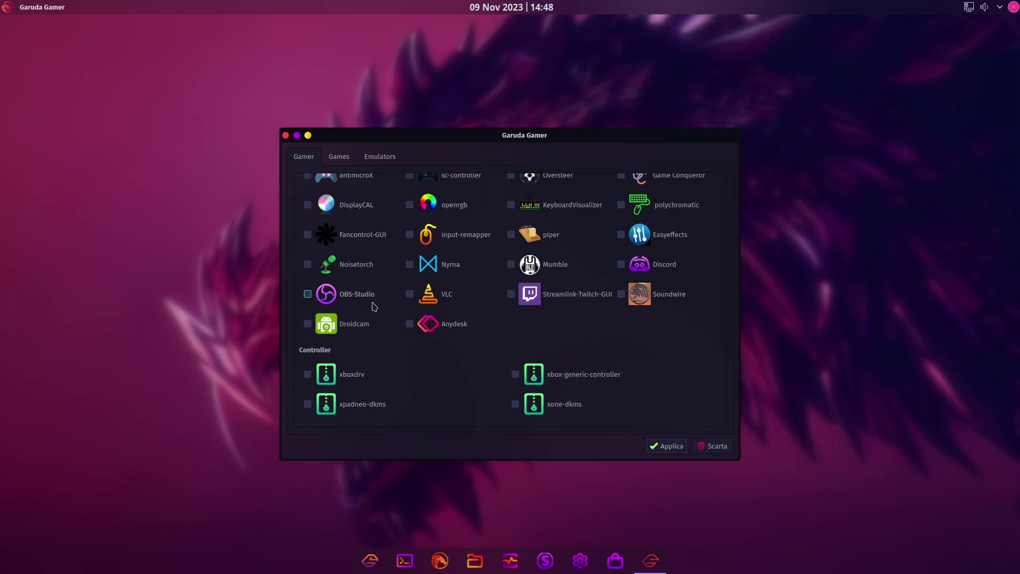
{"action": "scroll", "coordinate": [421, 352], "scroll_direction": "up", "scroll_amount": 8}
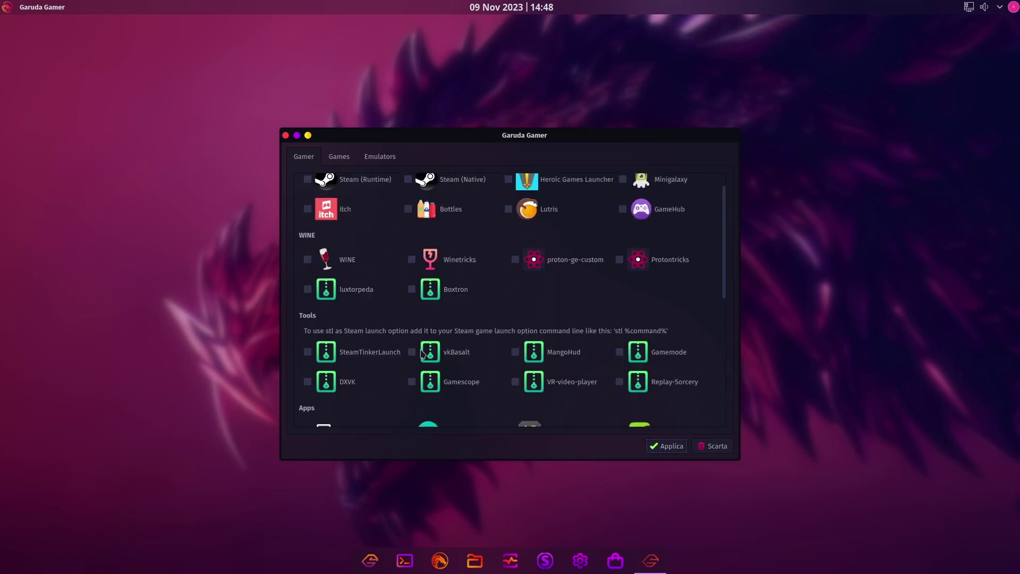
{"action": "scroll", "coordinate": [420, 352], "scroll_direction": "up", "scroll_amount": 1}
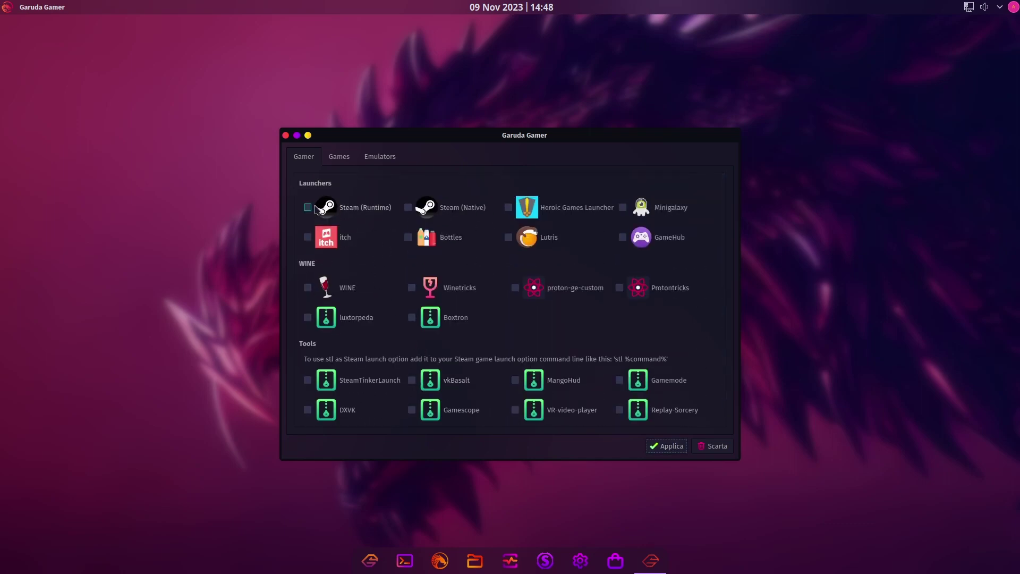
{"action": "left_click", "coordinate": [285, 135]}
Open Impostazioni di sistema, review the software and hardware details under Informazioni sul sistema, and close the window.
{"action": "left_click", "coordinate": [7, 7]}
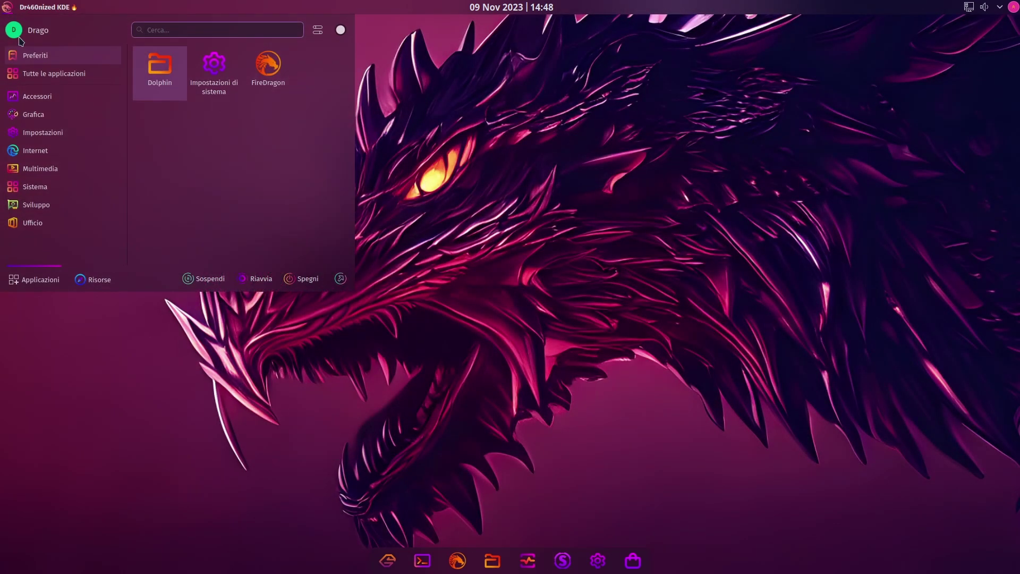
{"action": "left_click", "coordinate": [221, 86]}
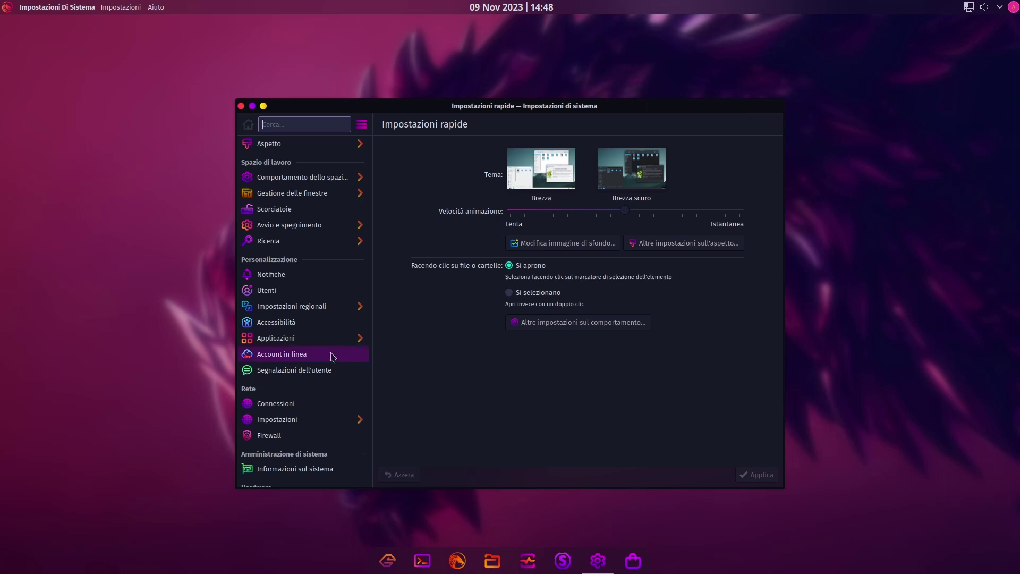
{"action": "scroll", "coordinate": [326, 425], "scroll_direction": "down", "scroll_amount": 5}
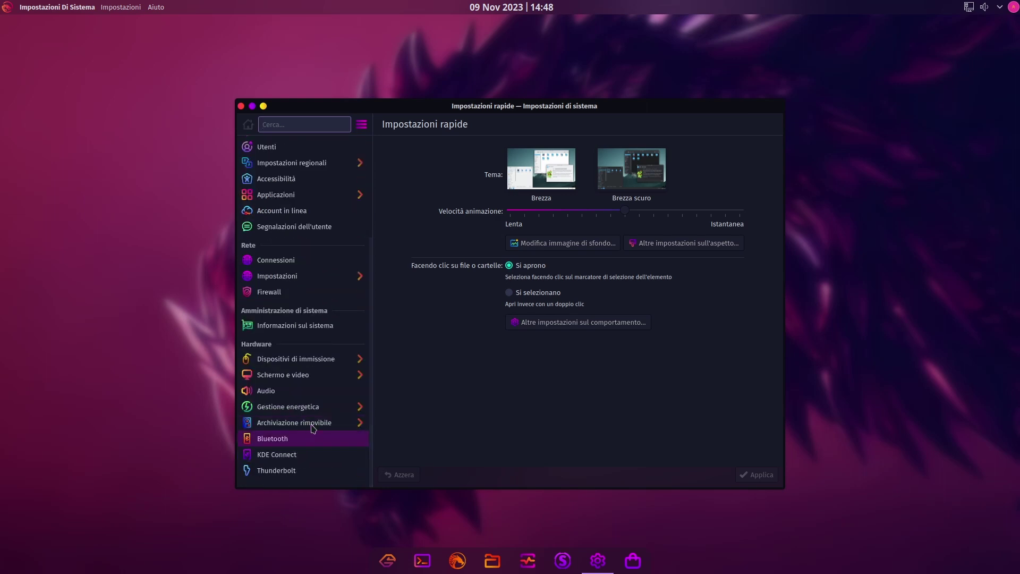
{"action": "left_click", "coordinate": [320, 331]}
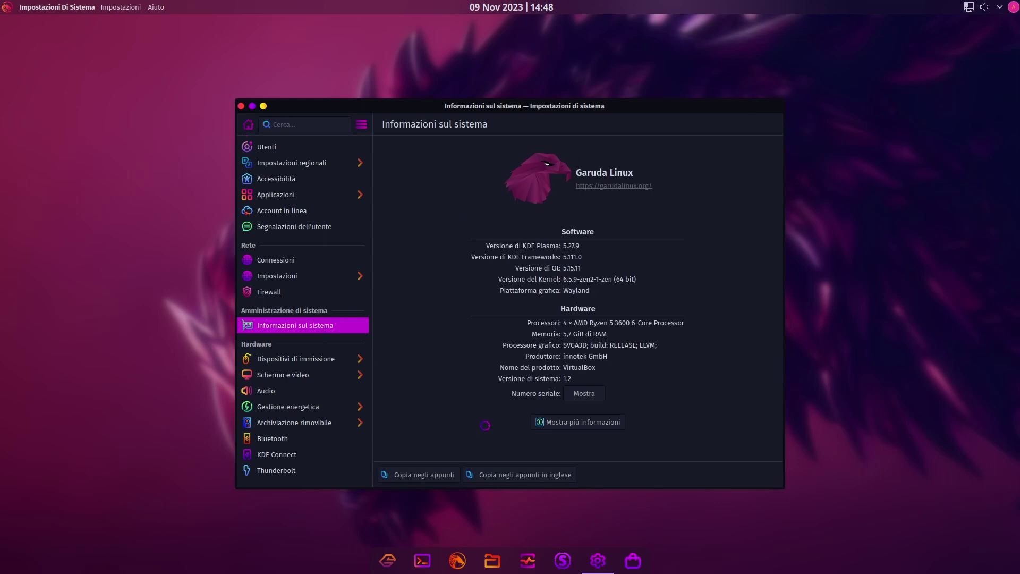
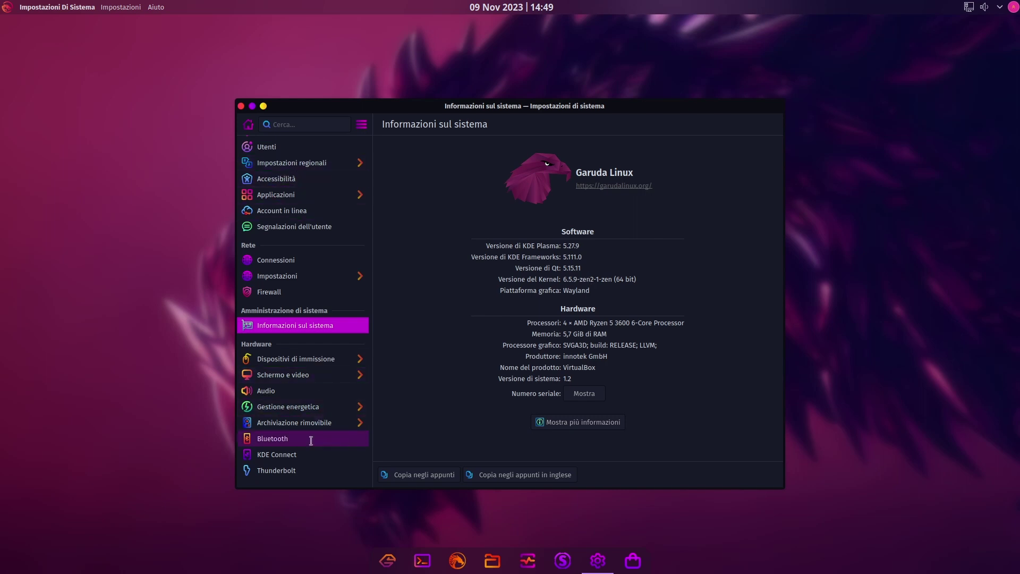
{"action": "left_click", "coordinate": [240, 107]}
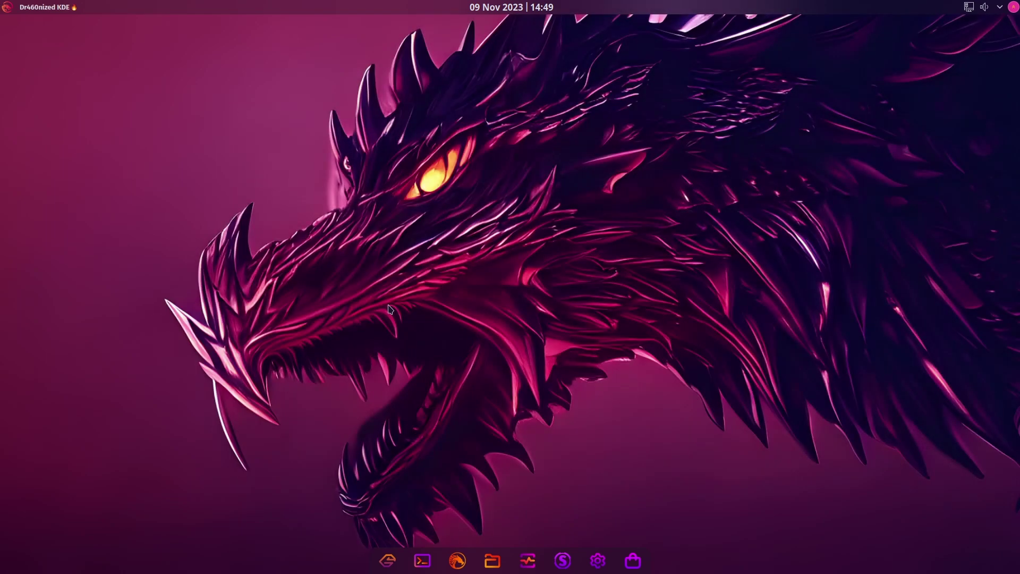
From the desktop's screen settings, set the Compositore latency to "Equilibrio tra latenza e fluidità", apply it, and close the settings.
{"action": "right_click", "coordinate": [153, 122]}
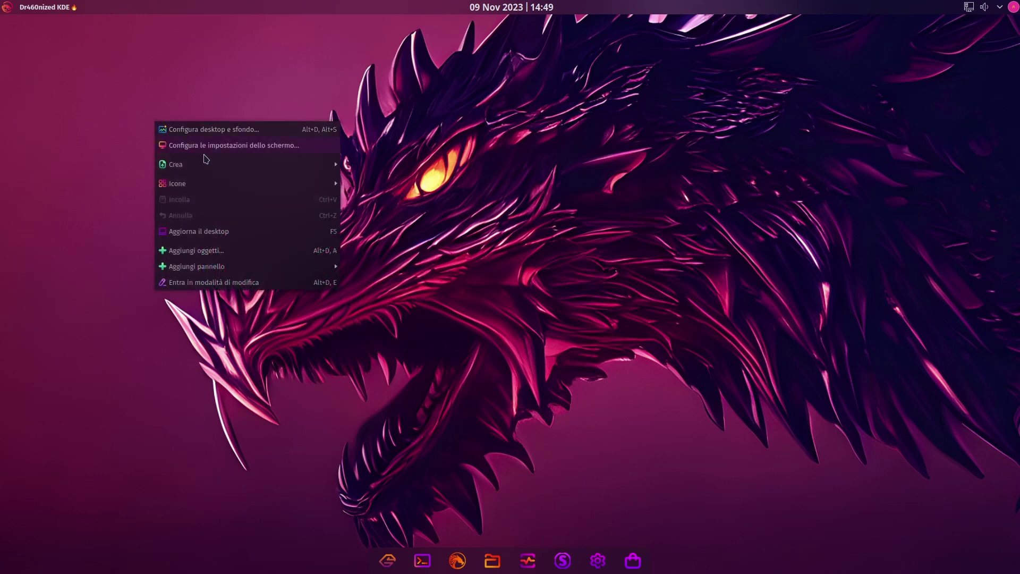
{"action": "left_click", "coordinate": [267, 147]}
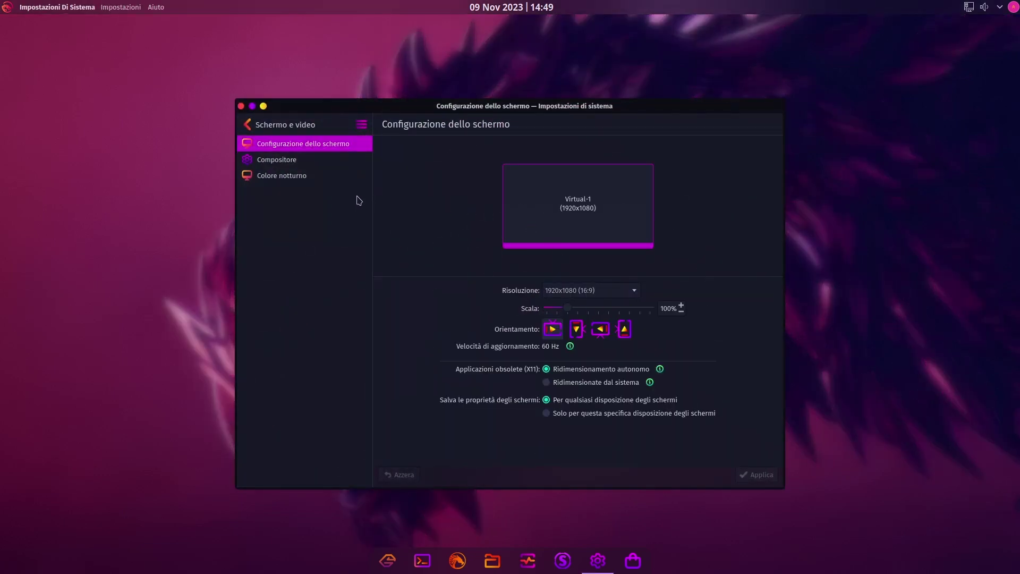
{"action": "left_click", "coordinate": [308, 162]}
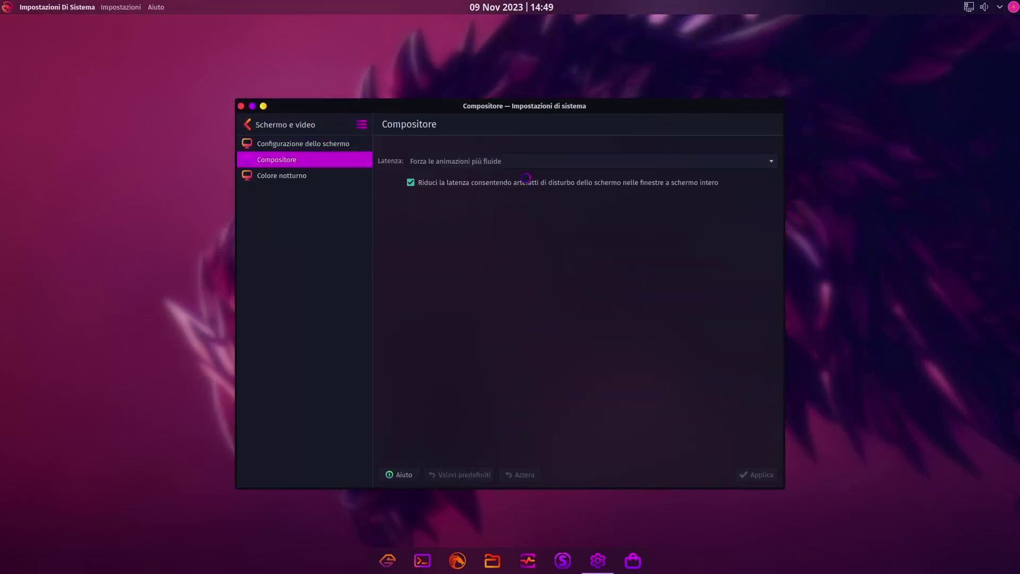
{"action": "left_click", "coordinate": [527, 162]}
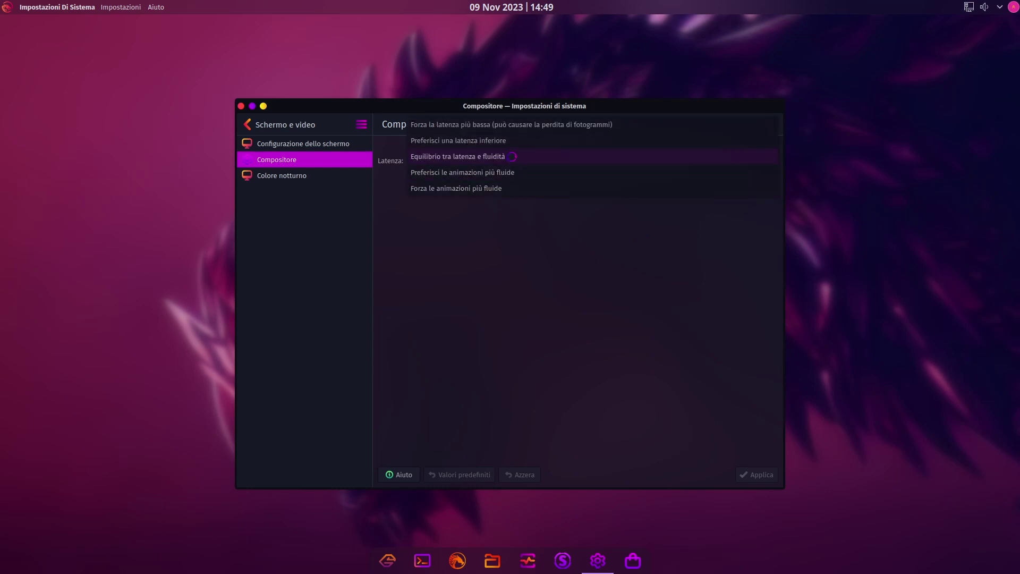
{"action": "left_click", "coordinate": [514, 161]}
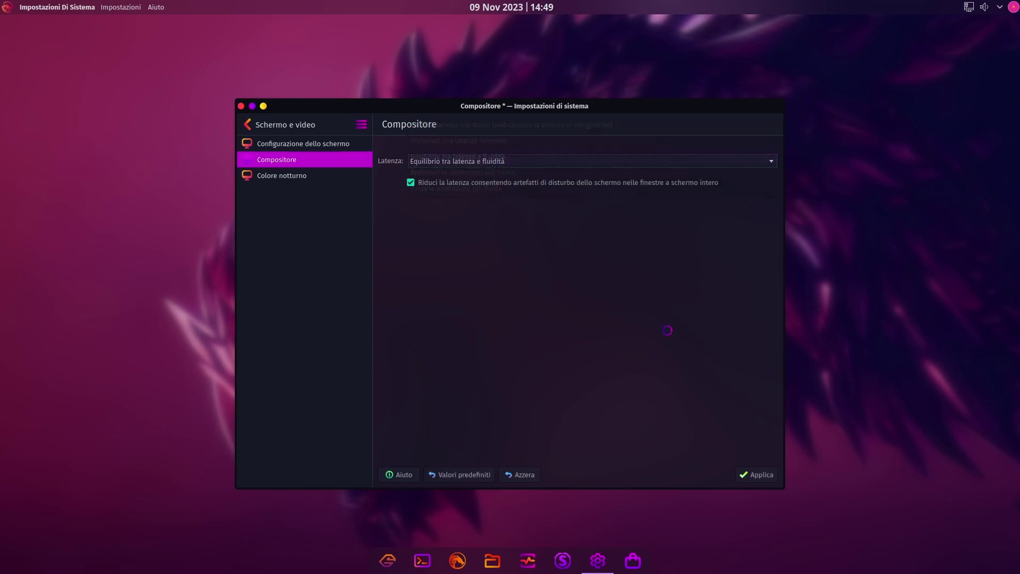
{"action": "left_click", "coordinate": [758, 474]}
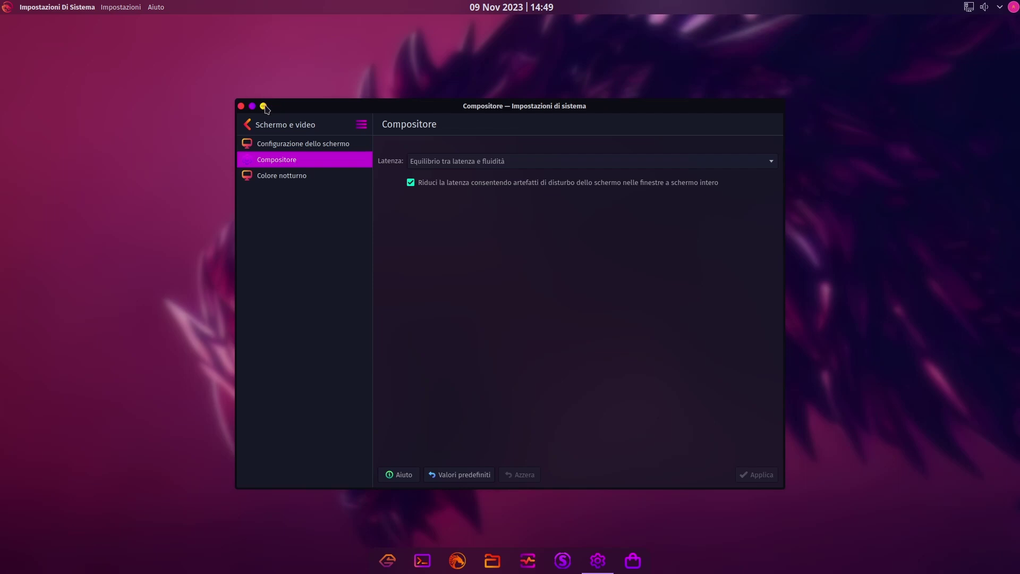
{"action": "left_click_drag", "start_coordinate": [303, 111], "coordinate": [359, 99]}
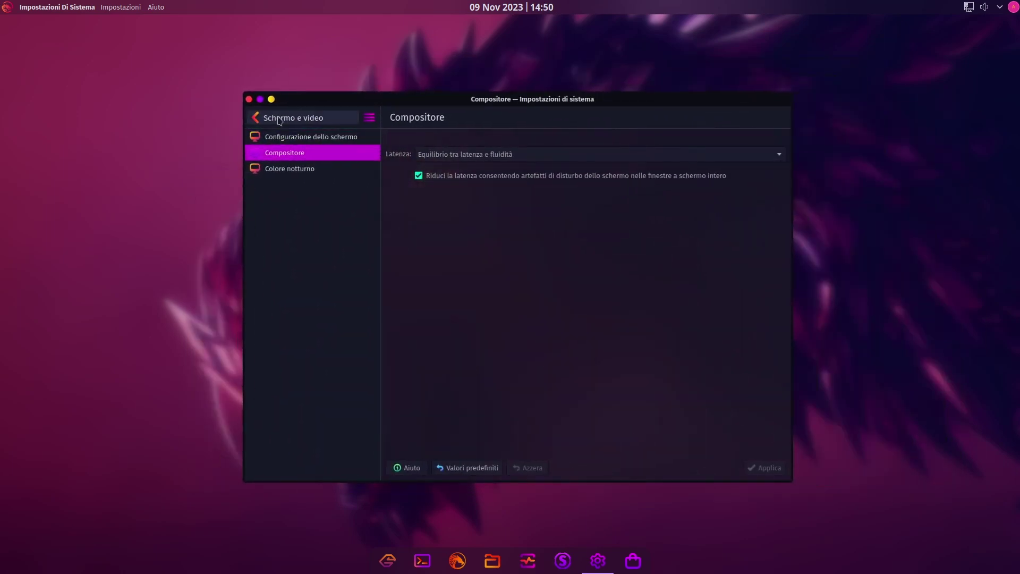
{"action": "left_click", "coordinate": [248, 99]}
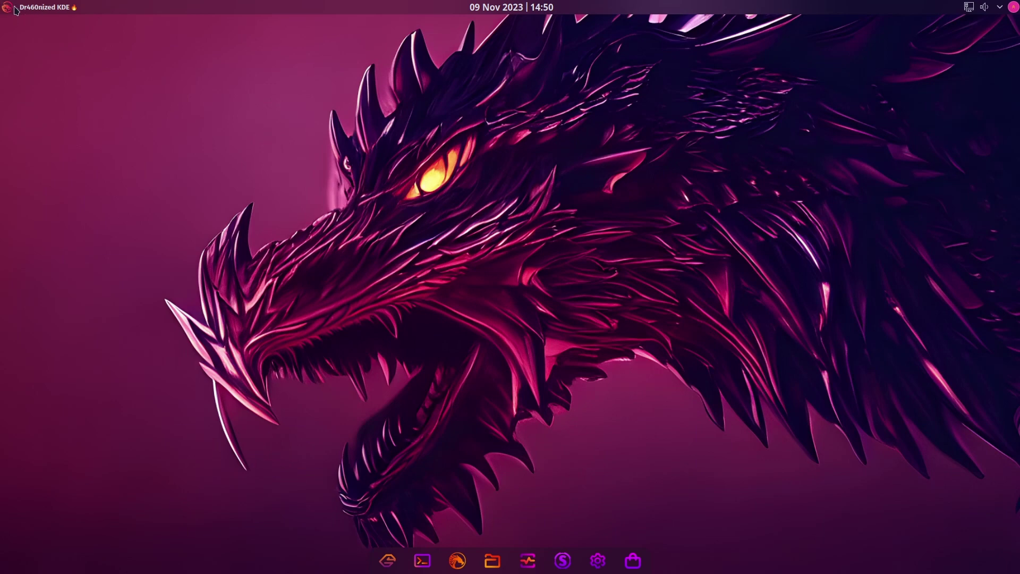
Look at the panel's calendar and the Stato e notifiche overview, and close both.
{"action": "left_click", "coordinate": [510, 7]}
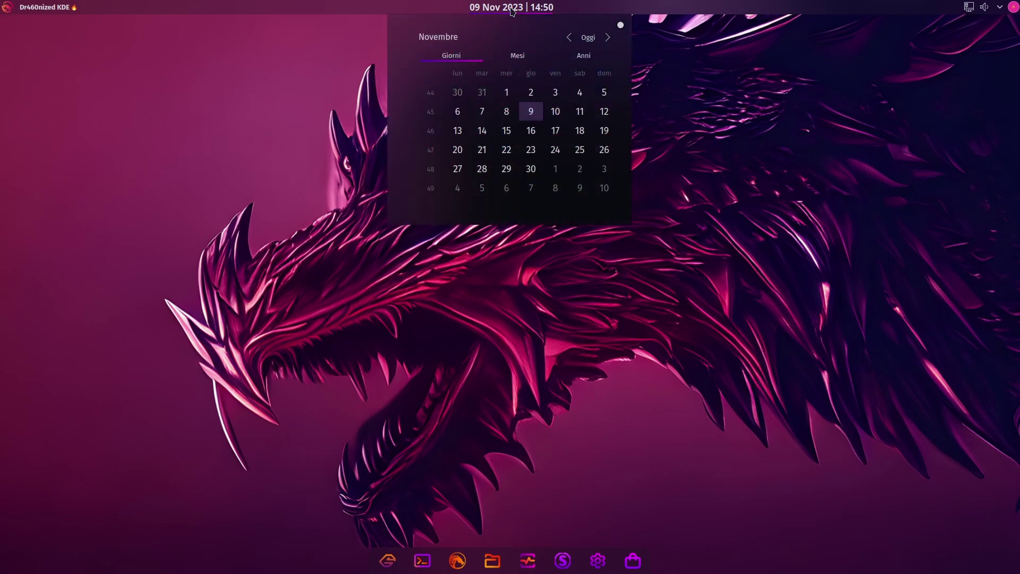
{"action": "left_click", "coordinate": [544, 315]}
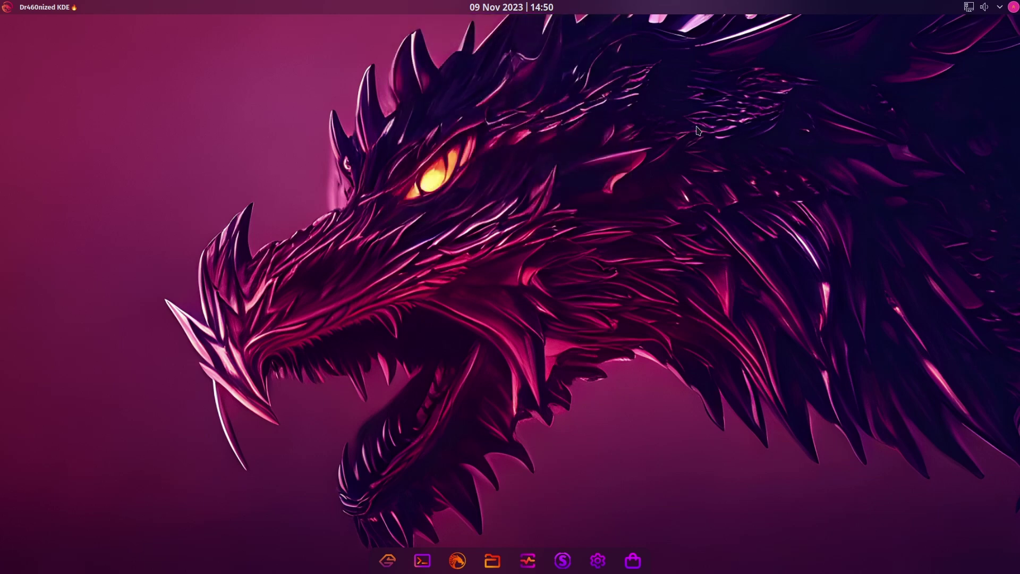
{"action": "left_click", "coordinate": [1001, 8]}
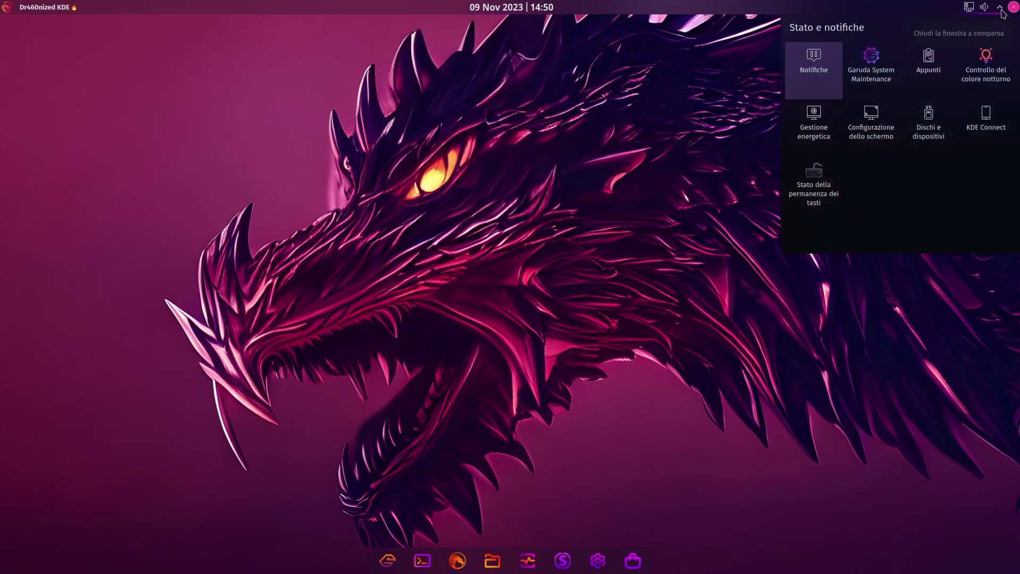
{"action": "left_click", "coordinate": [1002, 12]}
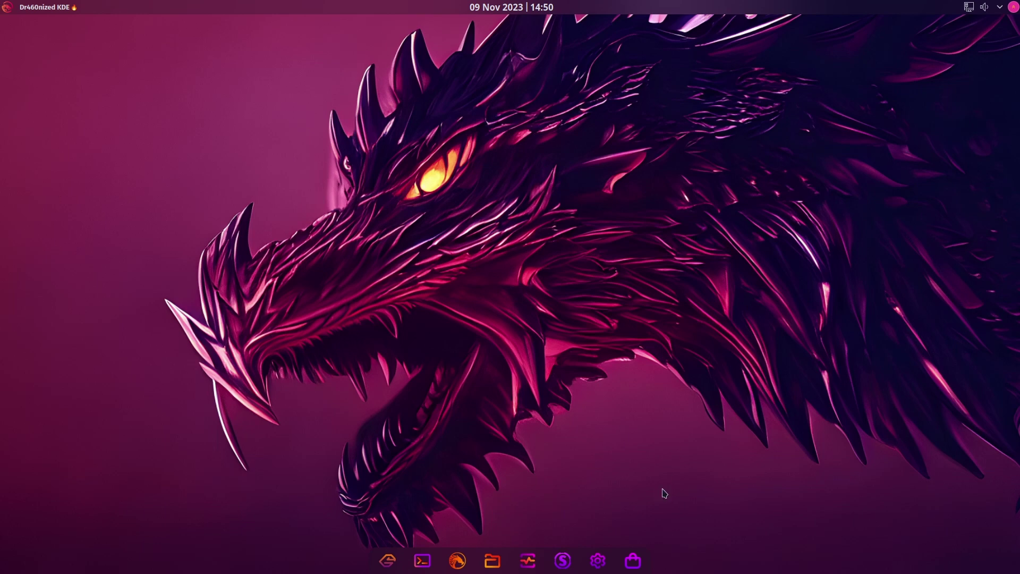
Reopen Impostazioni di sistema and go to the Tema globale page under Aspetto.
{"action": "left_click", "coordinate": [602, 562]}
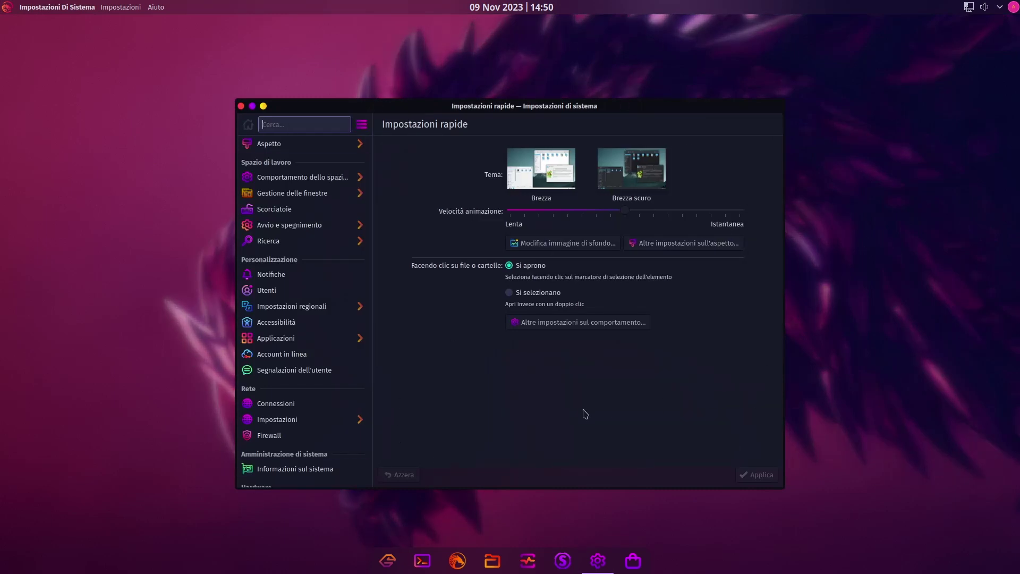
{"action": "left_click_drag", "start_coordinate": [601, 110], "coordinate": [606, 85]}
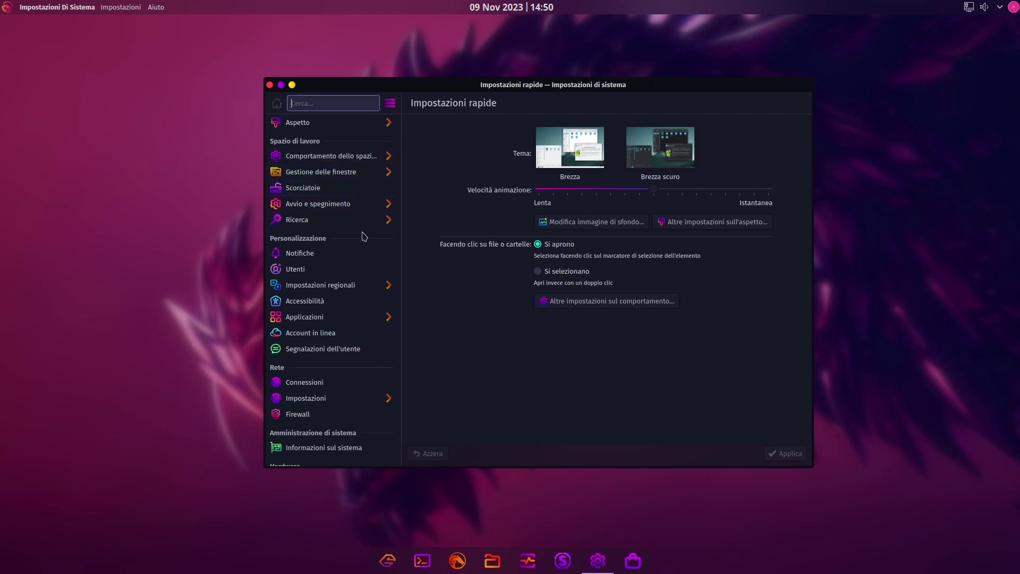
{"action": "left_click", "coordinate": [343, 171]}
{"action": "left_click", "coordinate": [276, 103]}
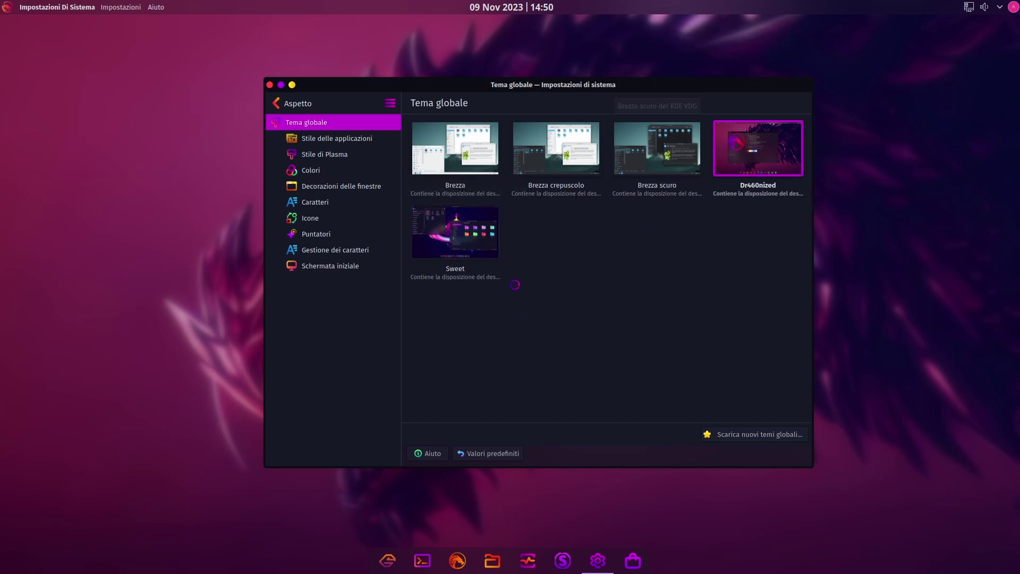
Apply the Sweet global theme together with its desktop and window layout, and try out its application launcher.
{"action": "left_click", "coordinate": [456, 223]}
{"action": "left_click", "coordinate": [538, 291]}
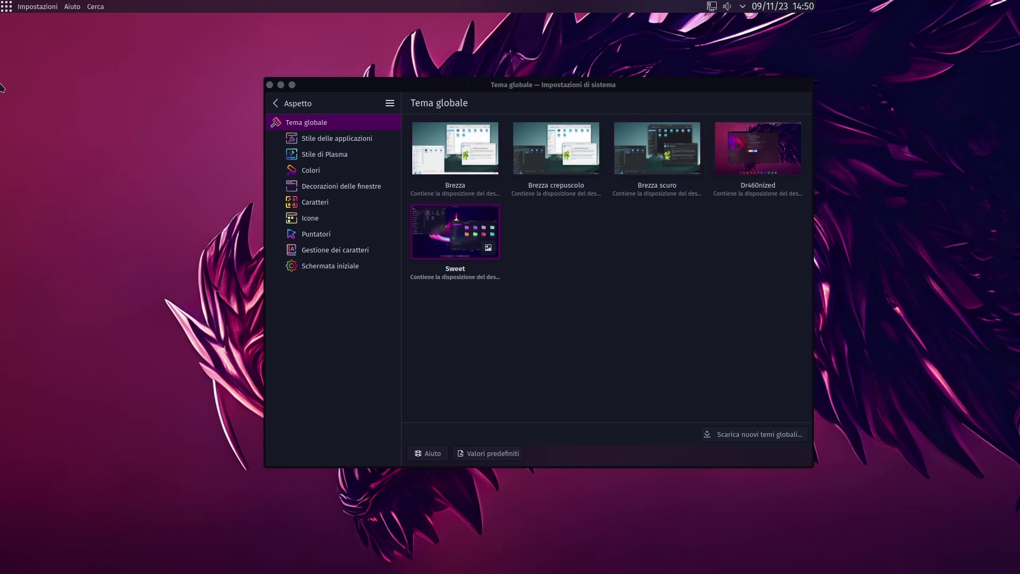
{"action": "left_click", "coordinate": [5, 6]}
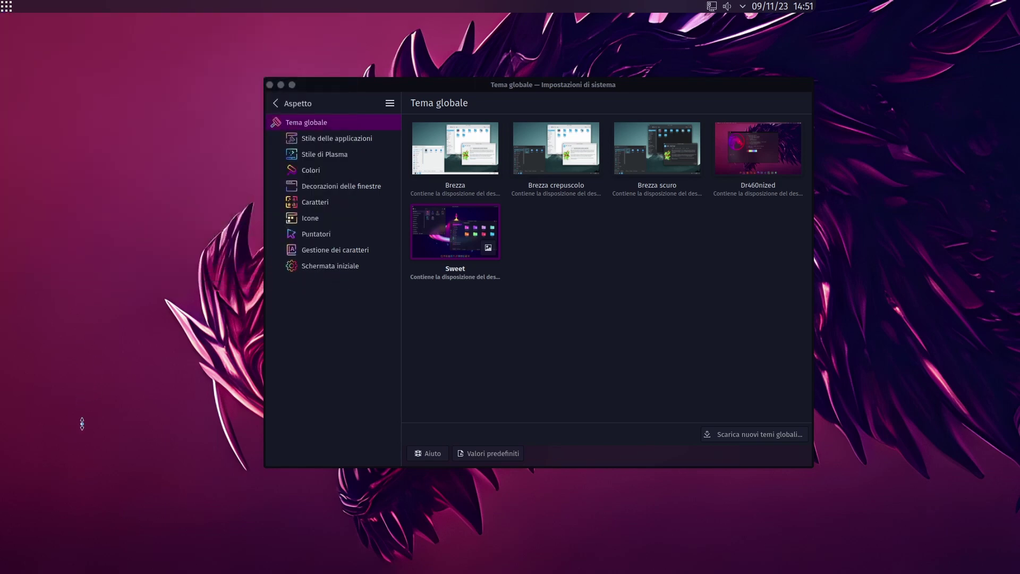
Apply the Brezza scuro global theme with both appearance settings and desktop and window layout, and close the settings.
{"action": "left_click", "coordinate": [647, 167]}
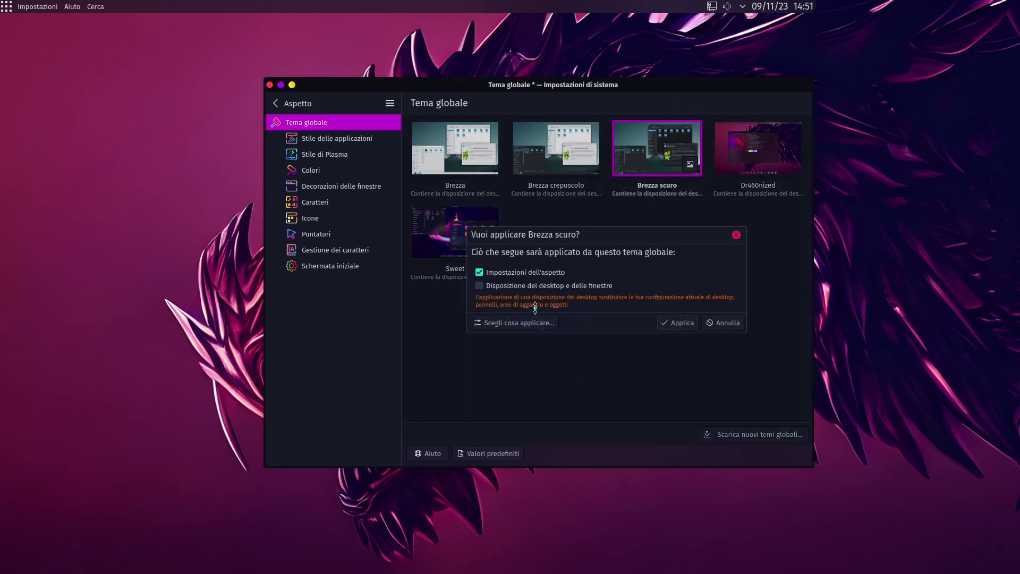
{"action": "left_click", "coordinate": [539, 286]}
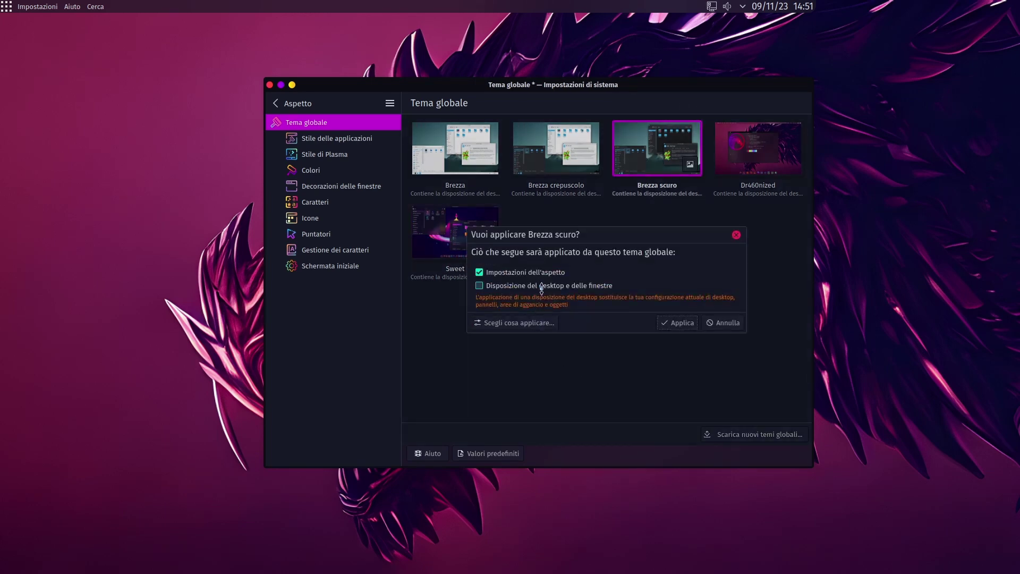
{"action": "left_click", "coordinate": [675, 323]}
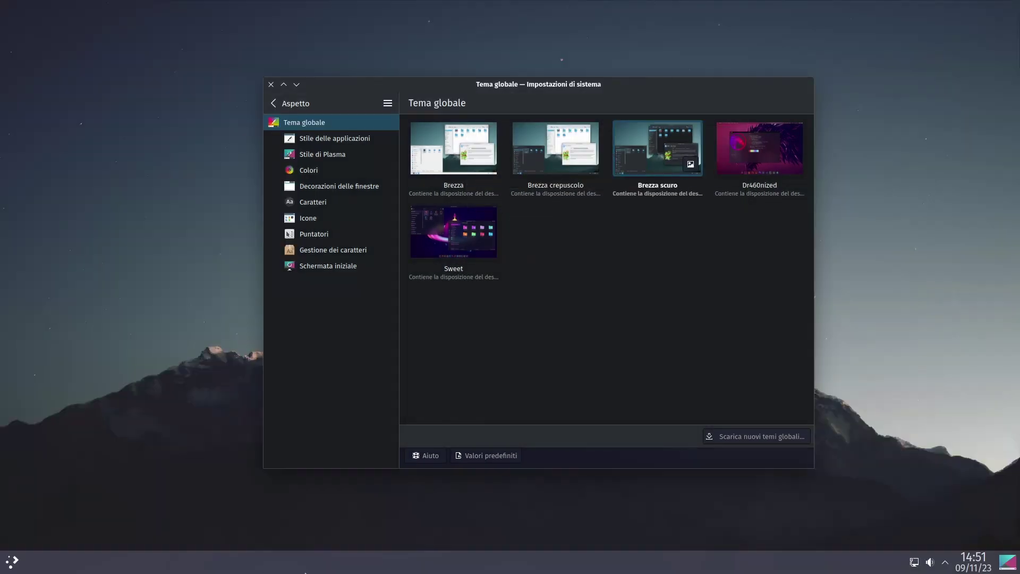
{"action": "left_click", "coordinate": [270, 84]}
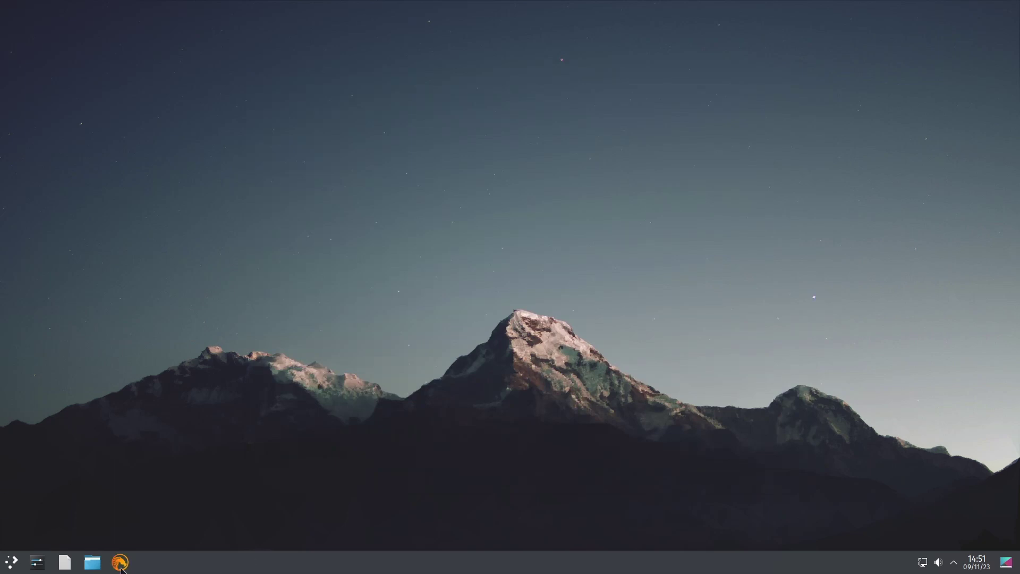
Browse the Sistema applications in the launcher, open Octopi to inspect its look under the current theme, and close it.
{"action": "left_click", "coordinate": [9, 563]}
{"action": "mouse_move", "coordinate": [56, 448]}
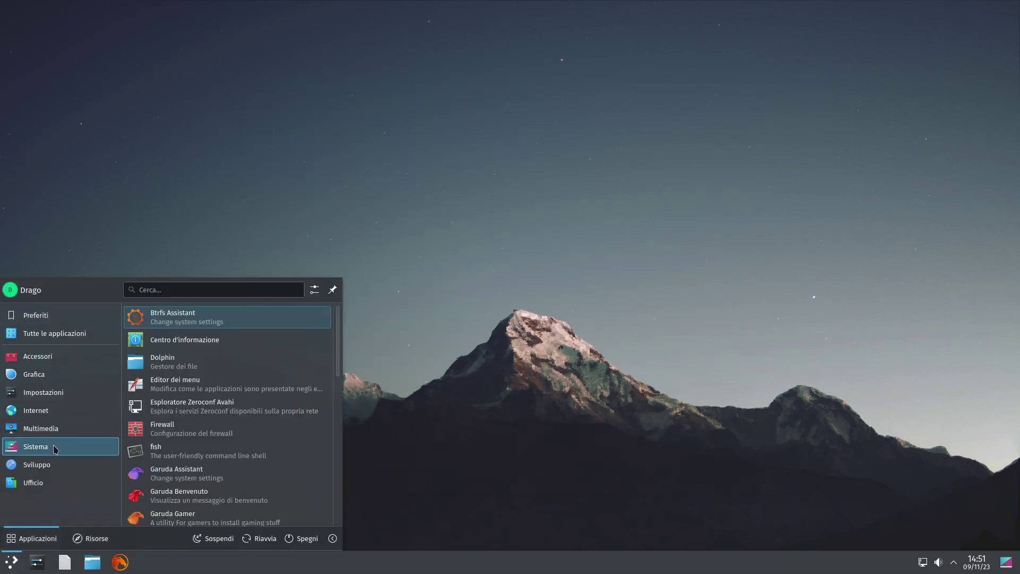
{"action": "scroll", "coordinate": [244, 470], "scroll_direction": "down", "scroll_amount": 1}
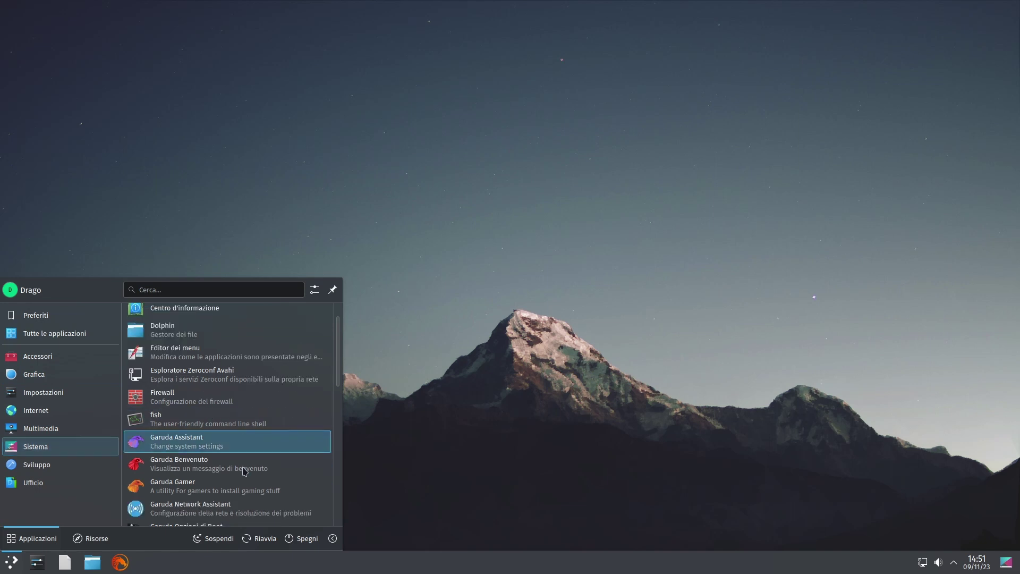
{"action": "scroll", "coordinate": [244, 470], "scroll_direction": "down", "scroll_amount": 12}
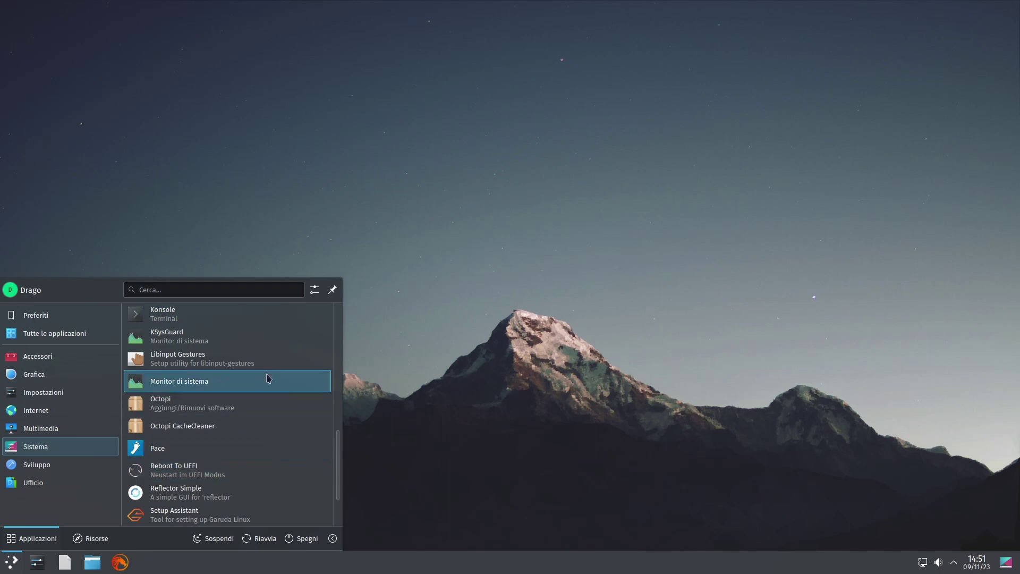
{"action": "scroll", "coordinate": [264, 484], "scroll_direction": "down", "scroll_amount": 2}
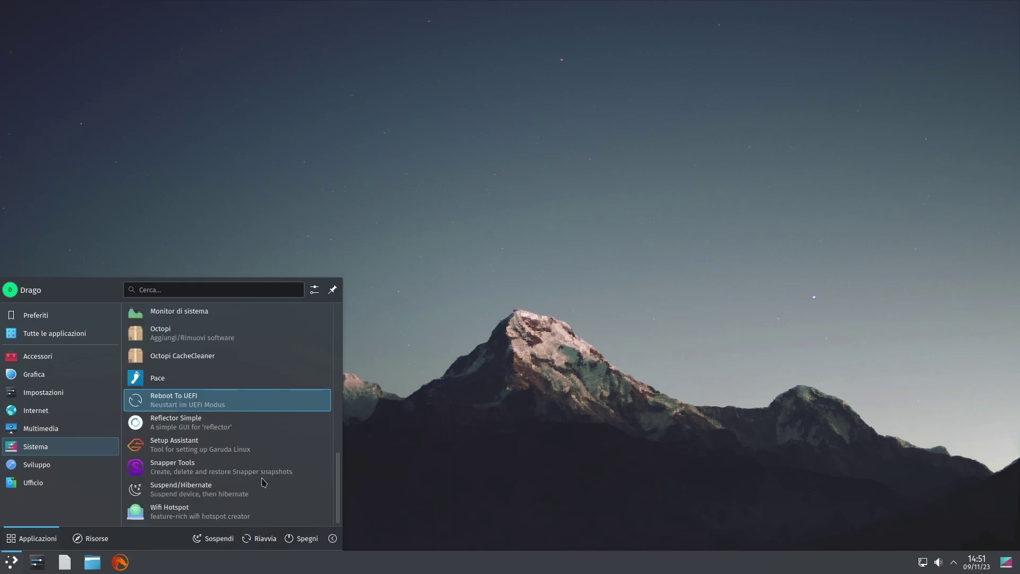
{"action": "left_click", "coordinate": [226, 340]}
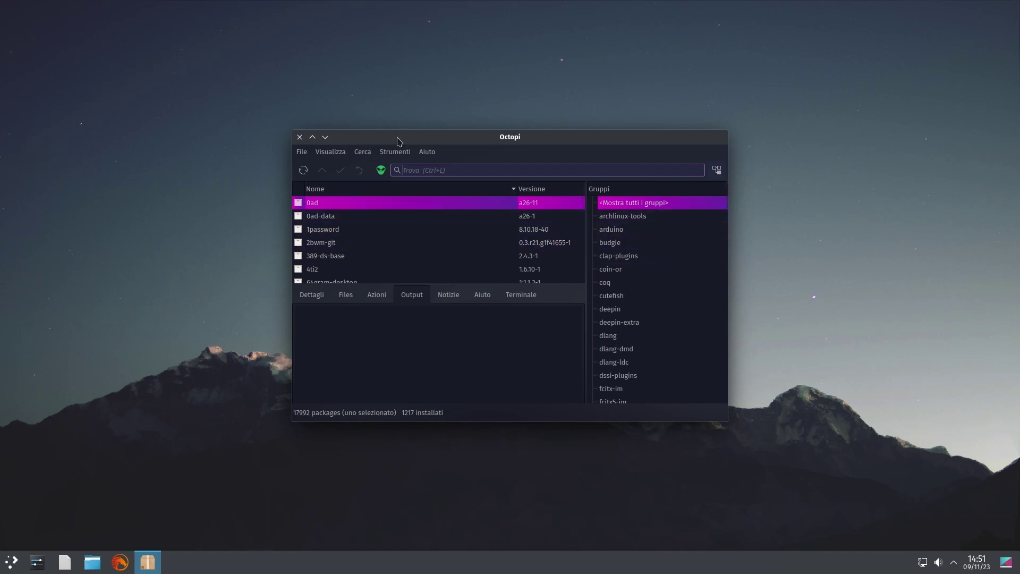
{"action": "left_click_drag", "start_coordinate": [400, 140], "coordinate": [462, 134]}
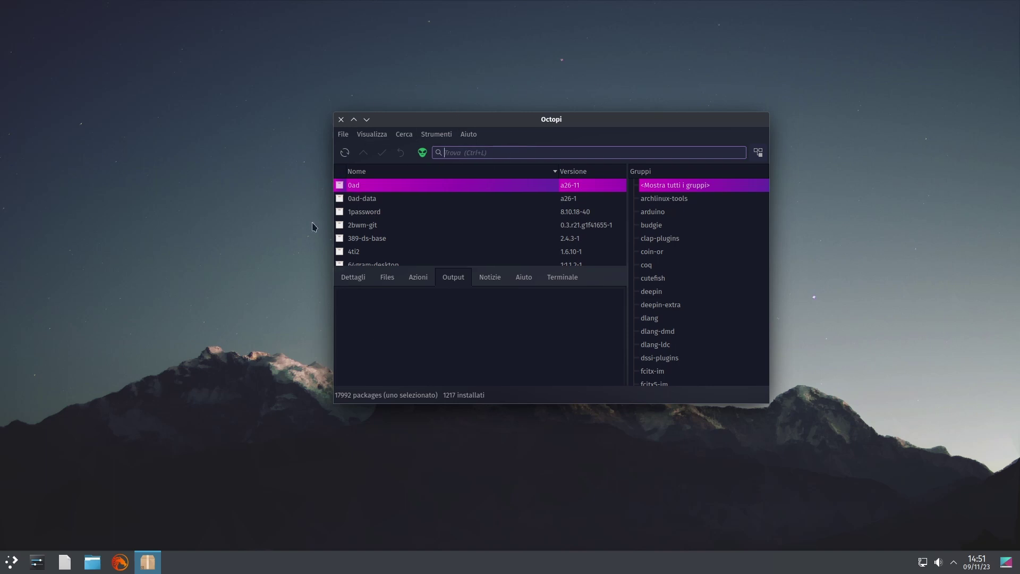
{"action": "left_click", "coordinate": [341, 119]}
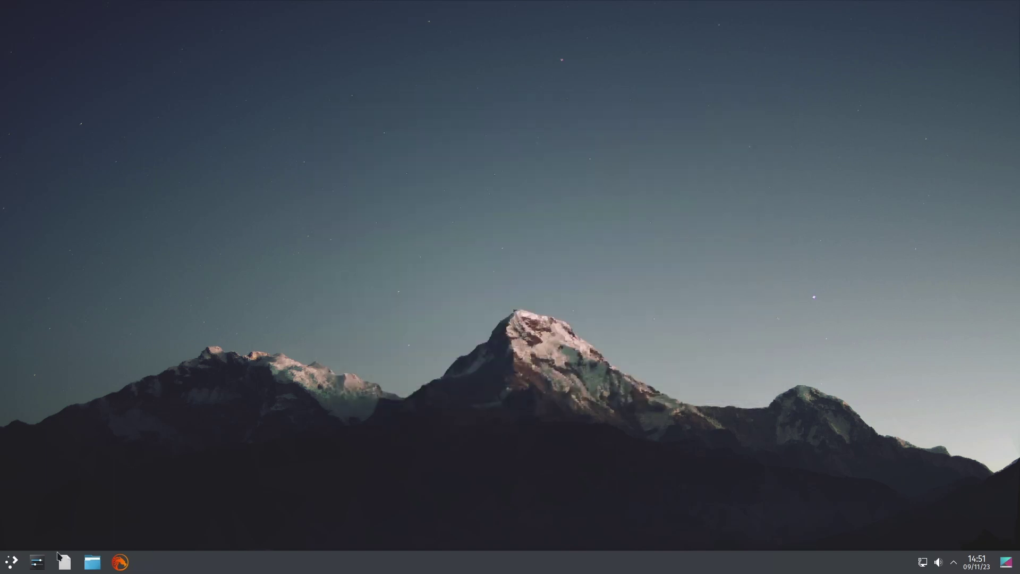
Open Impostazioni di sistema and set the secondary colour under Aspetto > Colori to Dallo sfondo attuale, applying the change.
{"action": "left_click", "coordinate": [37, 561]}
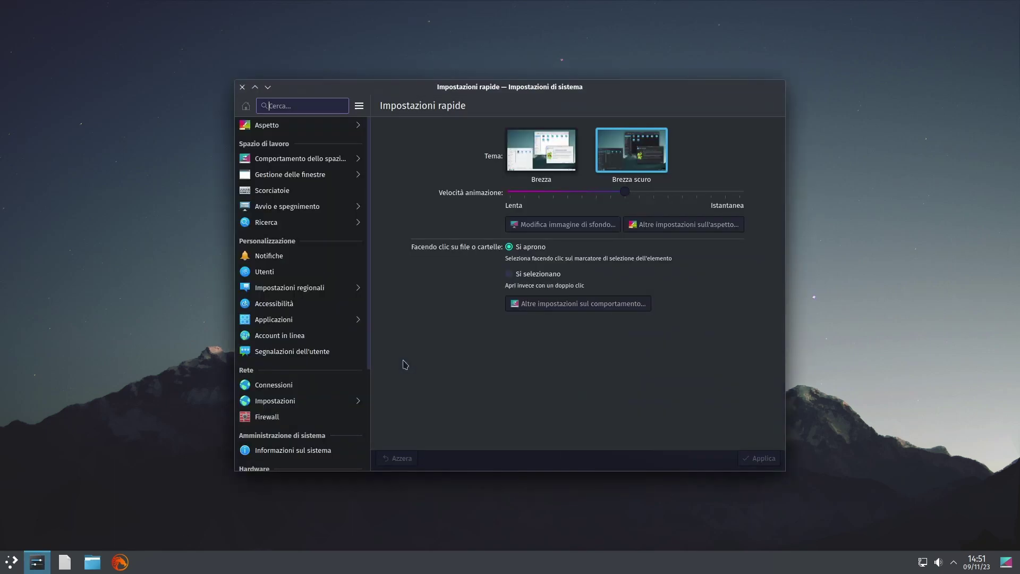
{"action": "left_click", "coordinate": [273, 128]}
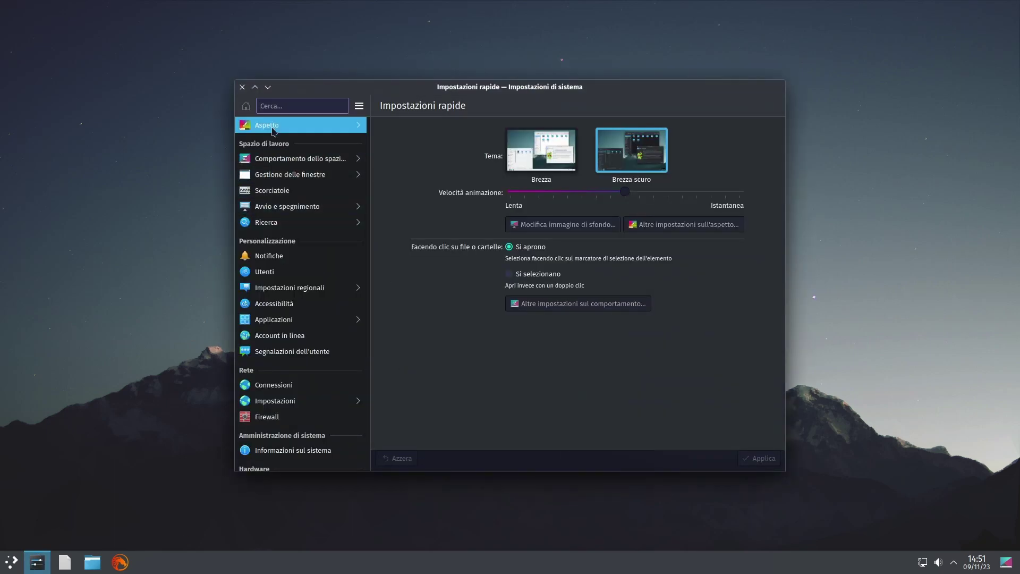
{"action": "left_click", "coordinate": [286, 173]}
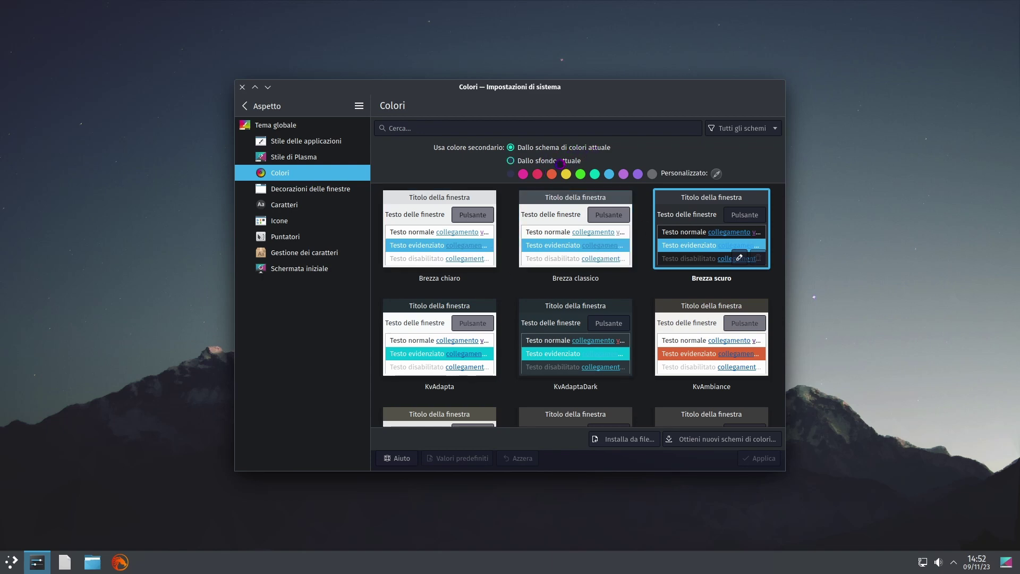
{"action": "left_click", "coordinate": [560, 161]}
{"action": "left_click", "coordinate": [752, 459]}
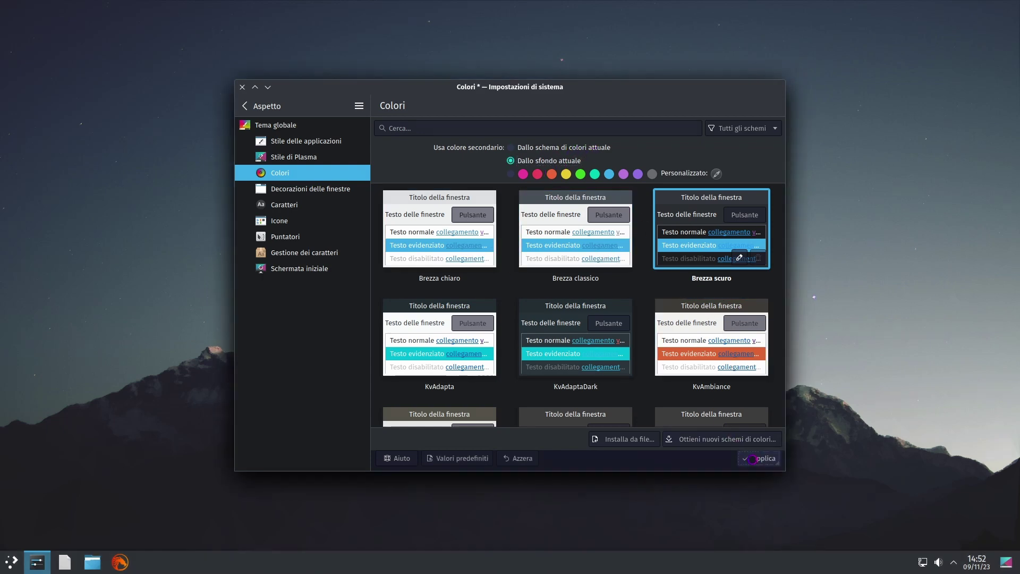
Look through the Puntatori, Stile di Plasma and Stile delle applicazioni pages of the Aspetto settings.
{"action": "left_click", "coordinate": [300, 235]}
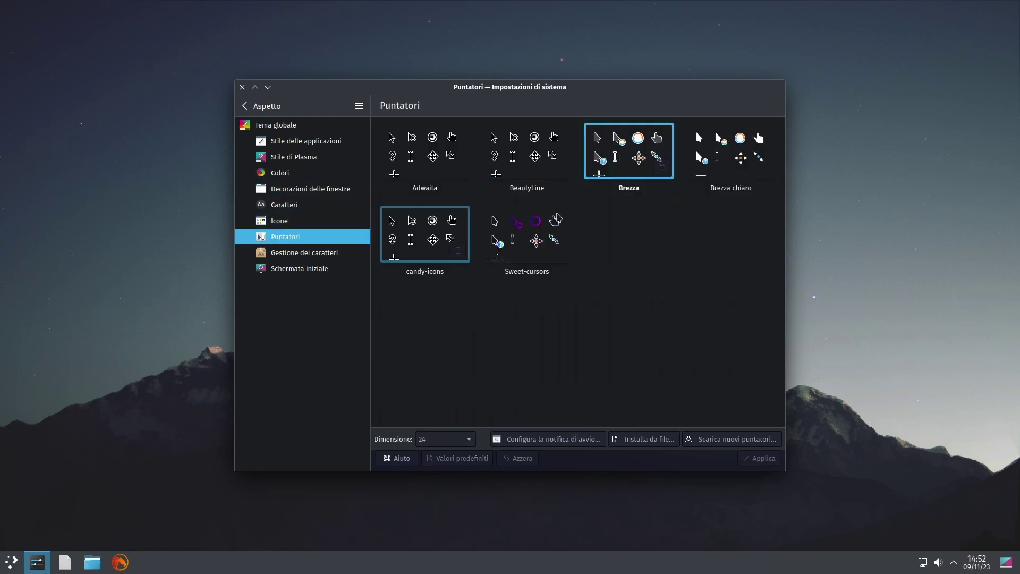
{"action": "left_click", "coordinate": [287, 157]}
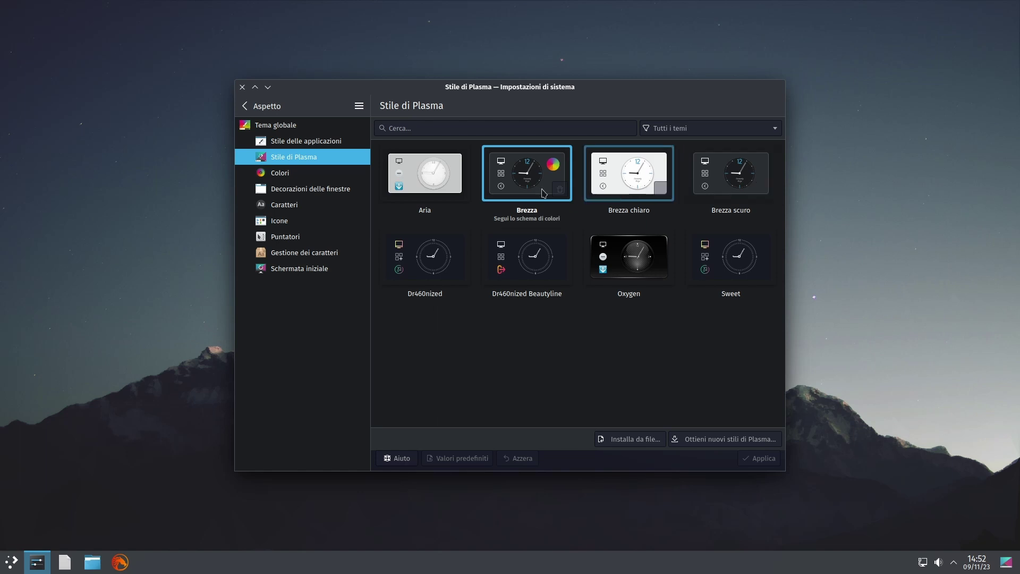
{"action": "left_click", "coordinate": [313, 142]}
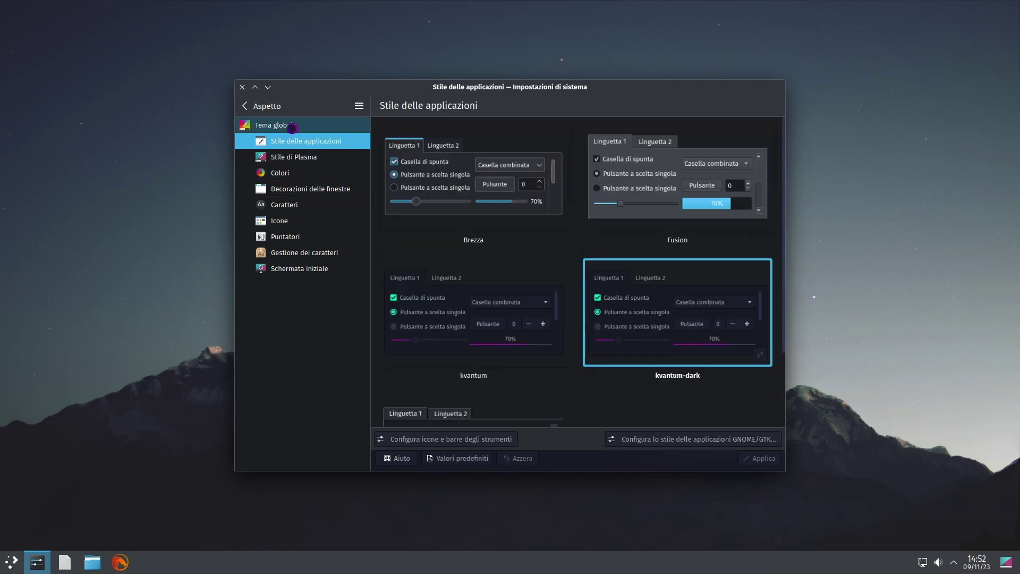
Apply the Dr460nized global theme with only its appearance settings, leaving out the desktop and window layout.
{"action": "left_click", "coordinate": [291, 128]}
{"action": "left_click", "coordinate": [731, 154]}
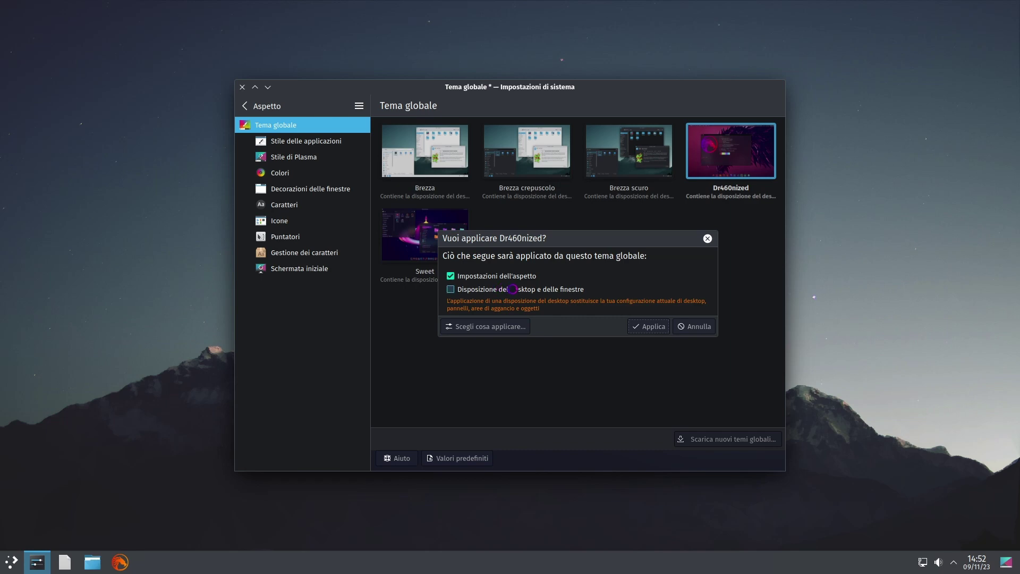
{"action": "left_click", "coordinate": [697, 326]}
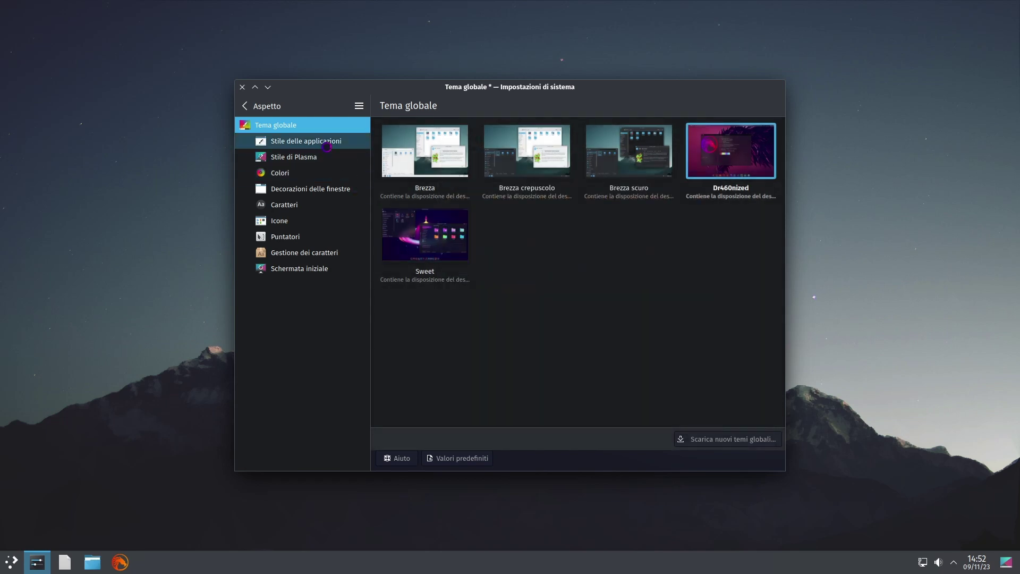
Check the application styles, and apply the Brezza scuro Plasma style.
{"action": "left_click", "coordinate": [316, 142]}
{"action": "left_click", "coordinate": [494, 293]}
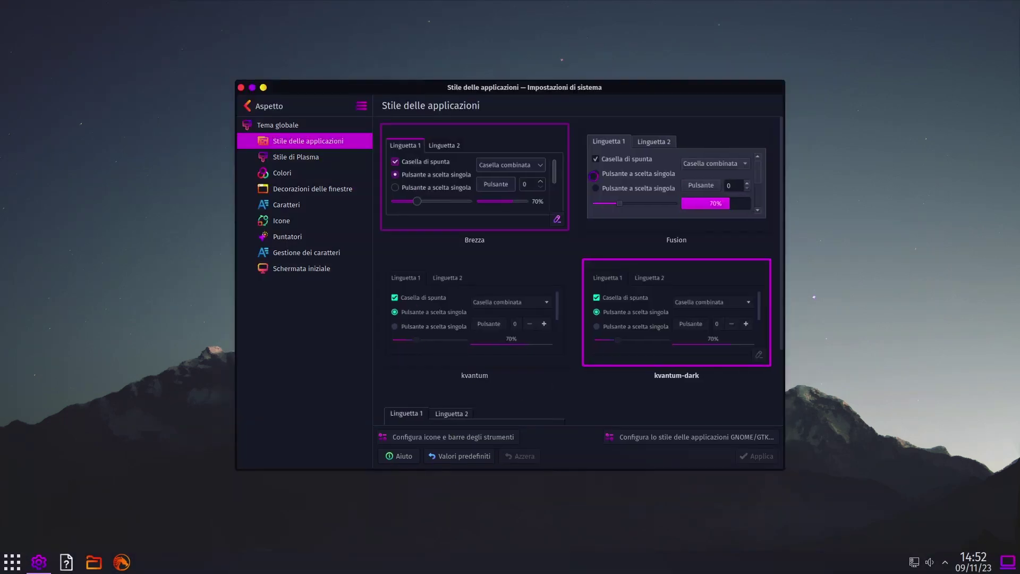
{"action": "left_click", "coordinate": [315, 158]}
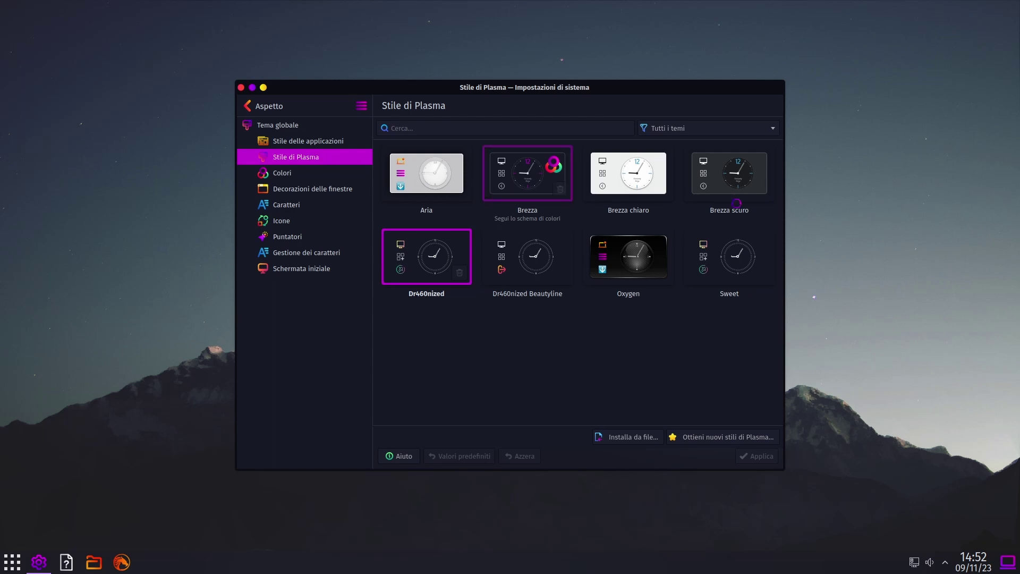
{"action": "left_click", "coordinate": [728, 173]}
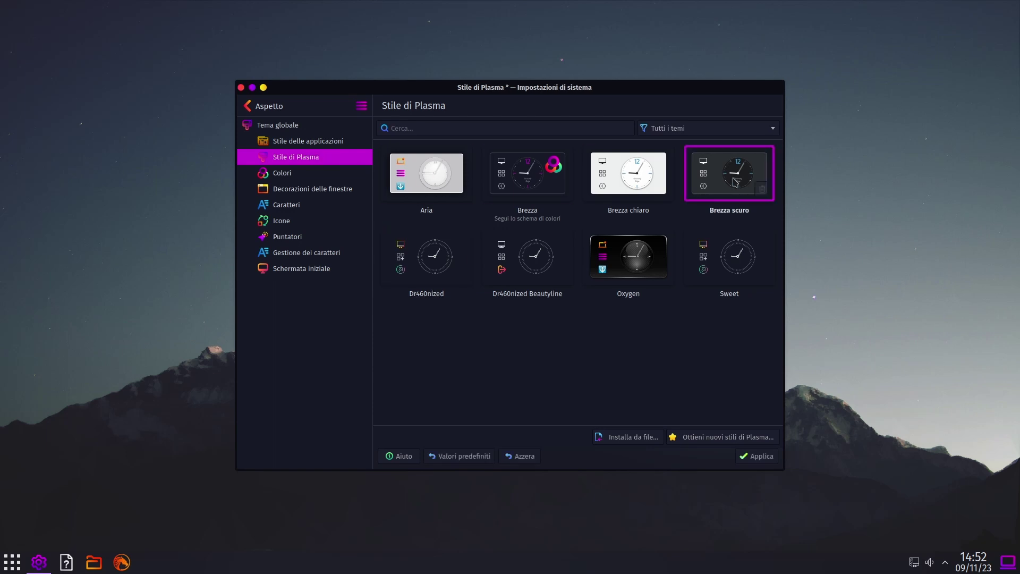
{"action": "left_click", "coordinate": [748, 456]}
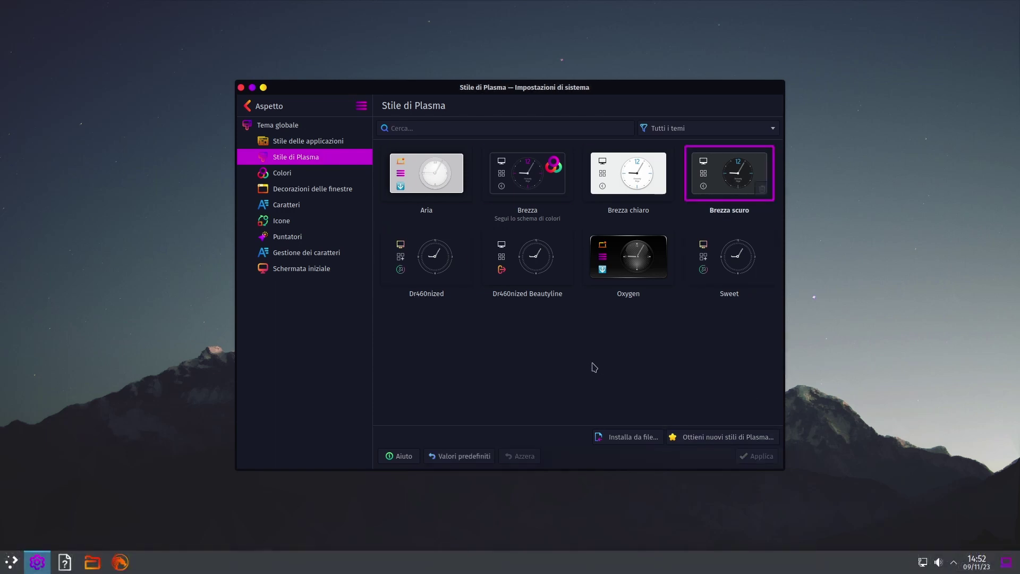
Set the application style to Brezza, apply it, and go back to the main list of settings categories.
{"action": "left_click", "coordinate": [313, 141]}
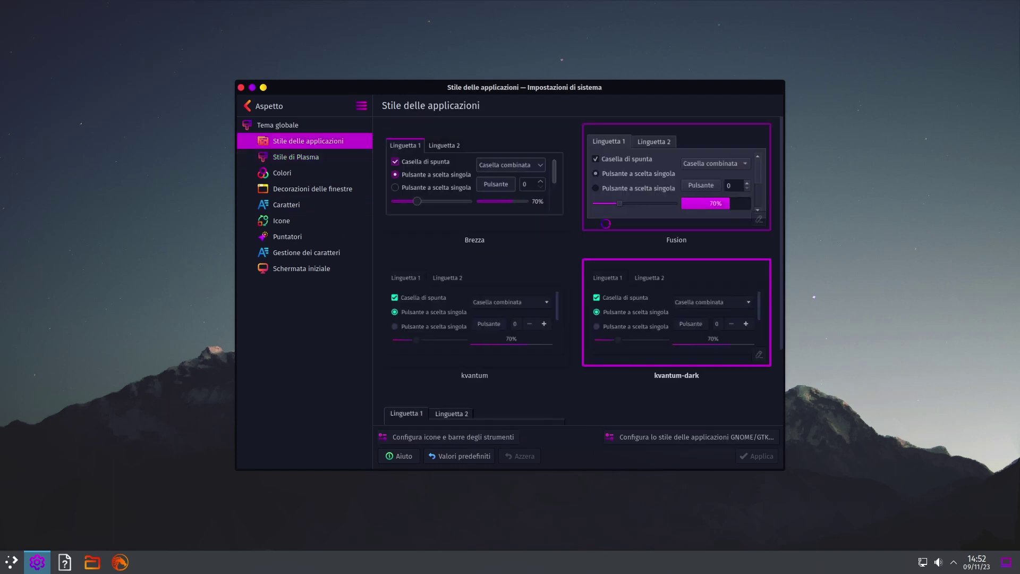
{"action": "left_click", "coordinate": [474, 180]}
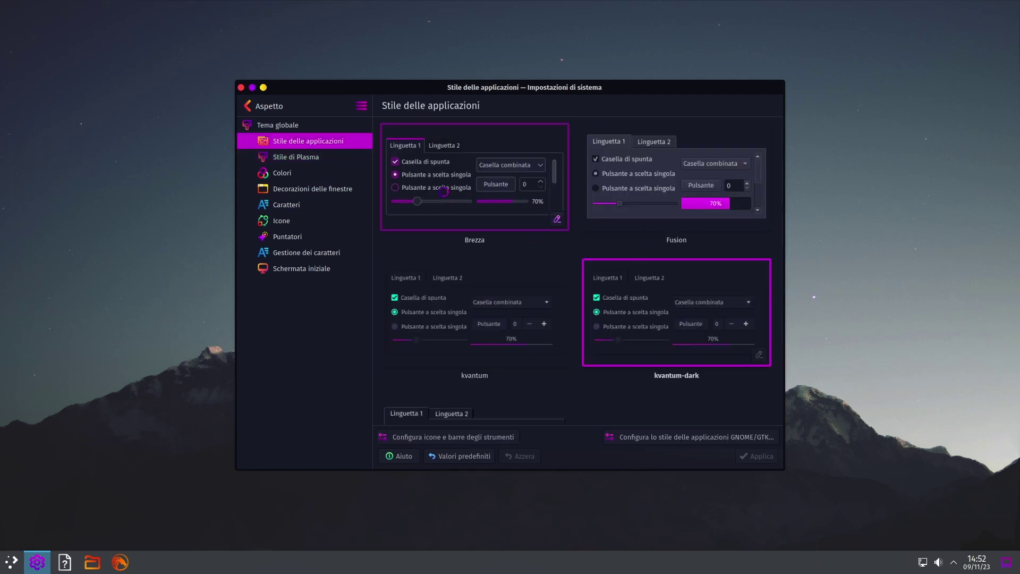
{"action": "left_click", "coordinate": [757, 456]}
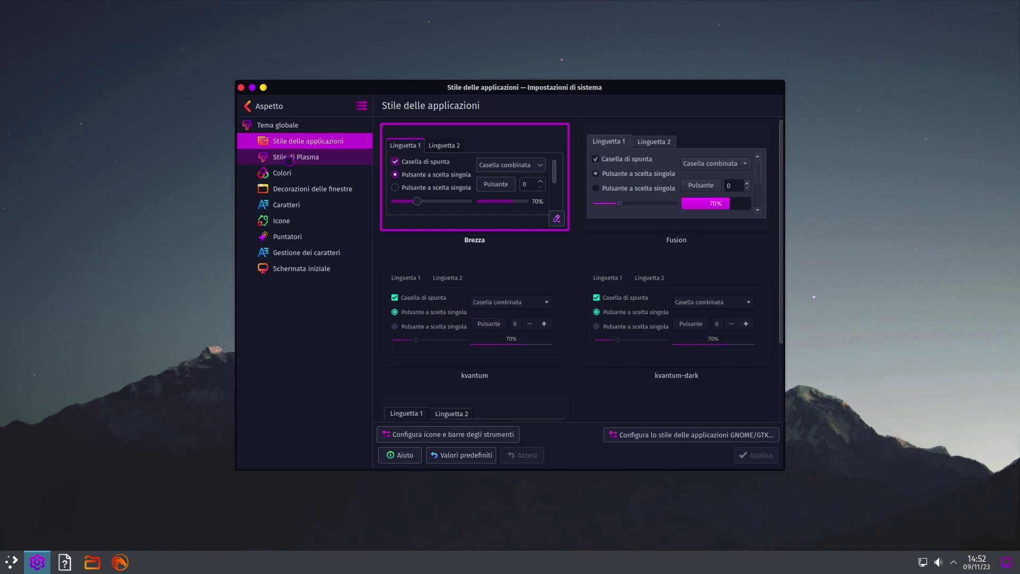
{"action": "left_click", "coordinate": [289, 158]}
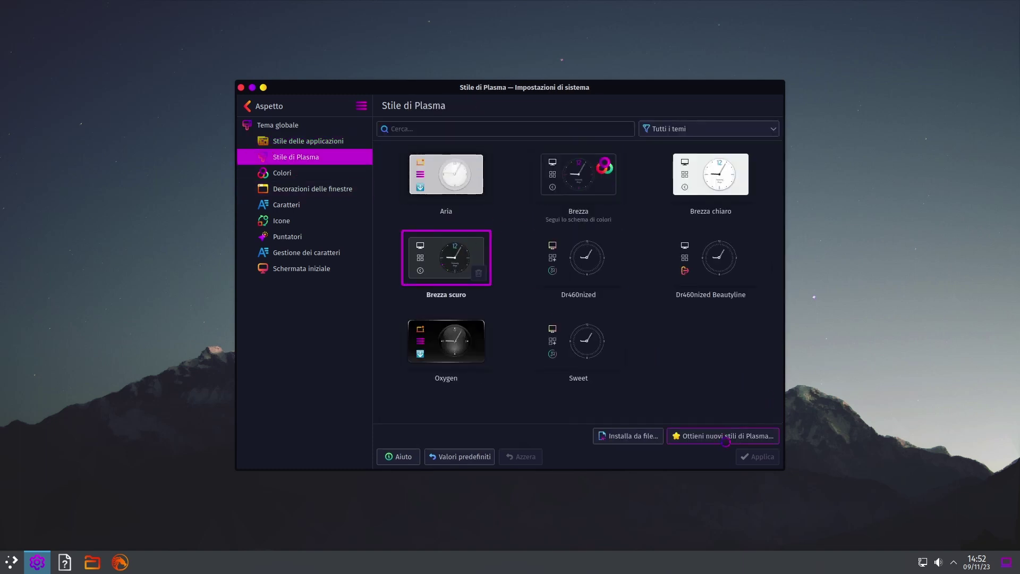
{"action": "left_click", "coordinate": [256, 106]}
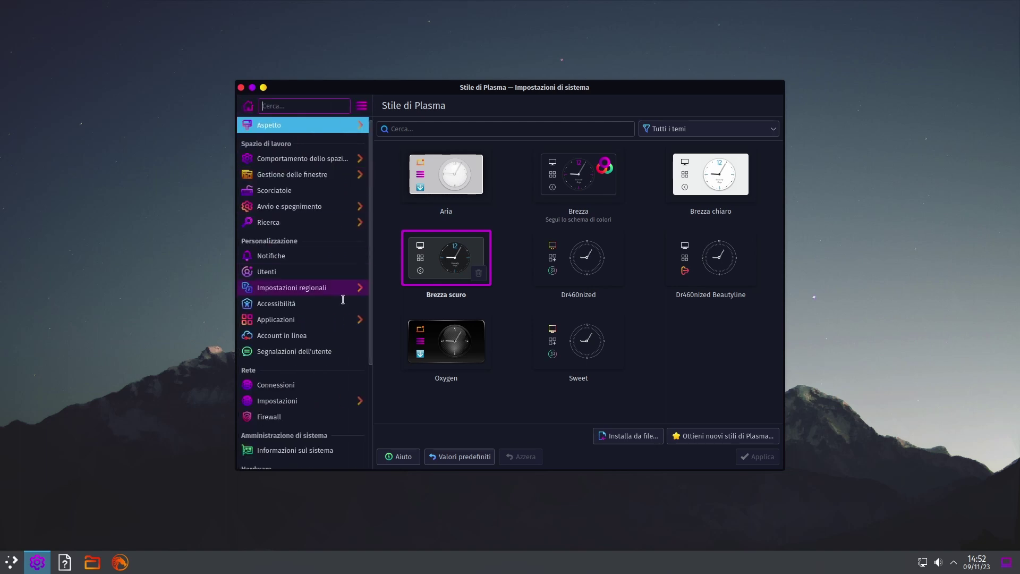